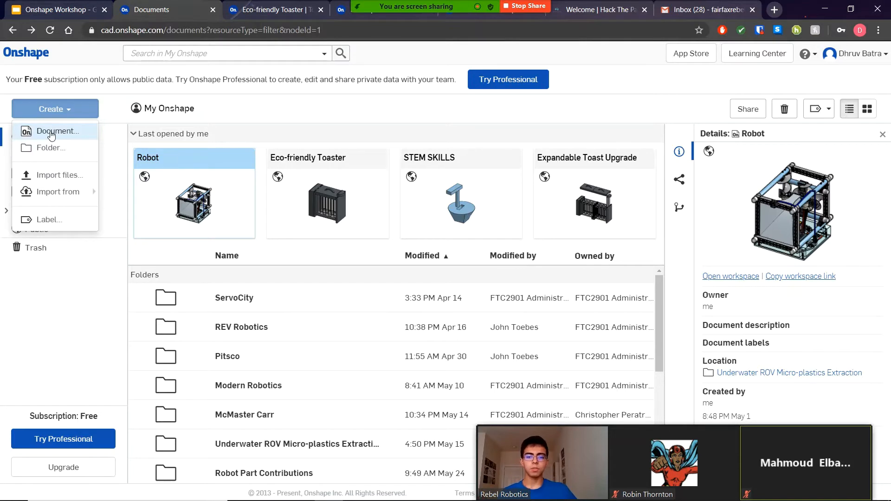
Create a new public document named "STEM SKills"
left_click(52, 133)
type("STEM SKills")
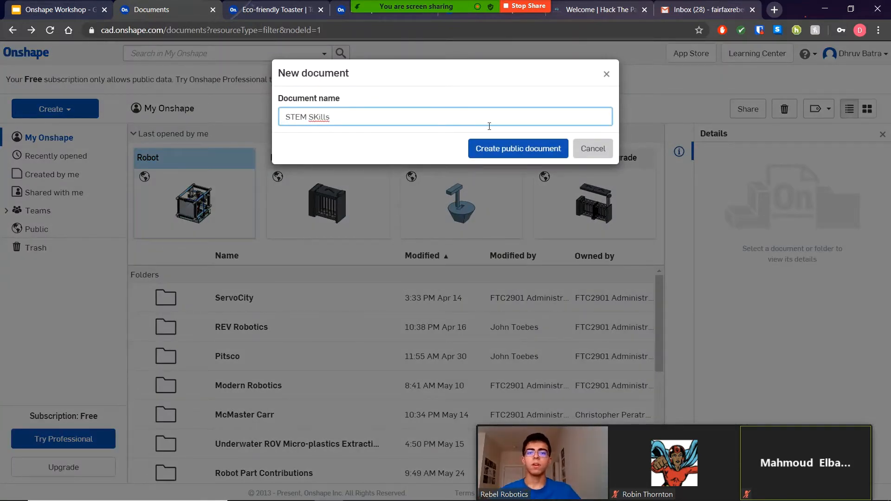
left_click(510, 148)
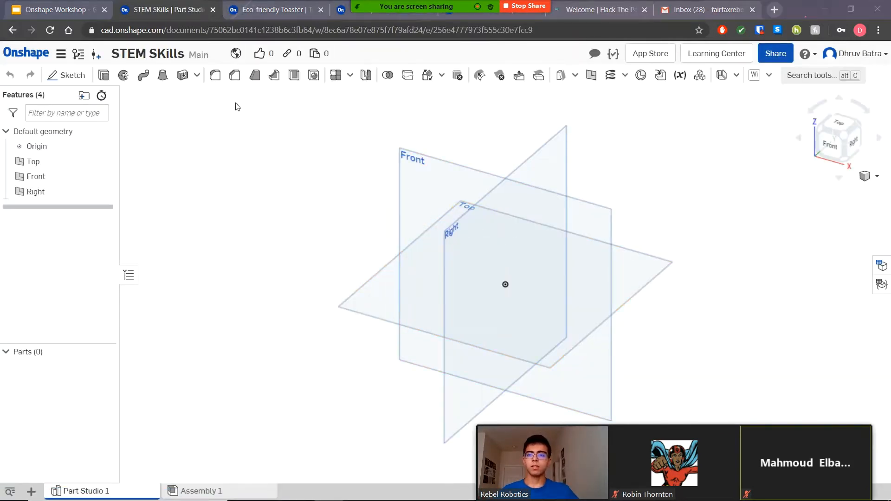
Switch to the Onshape Workshop presentation in Google Slides and show the "What is CAD used for?" slide
left_click(49, 6)
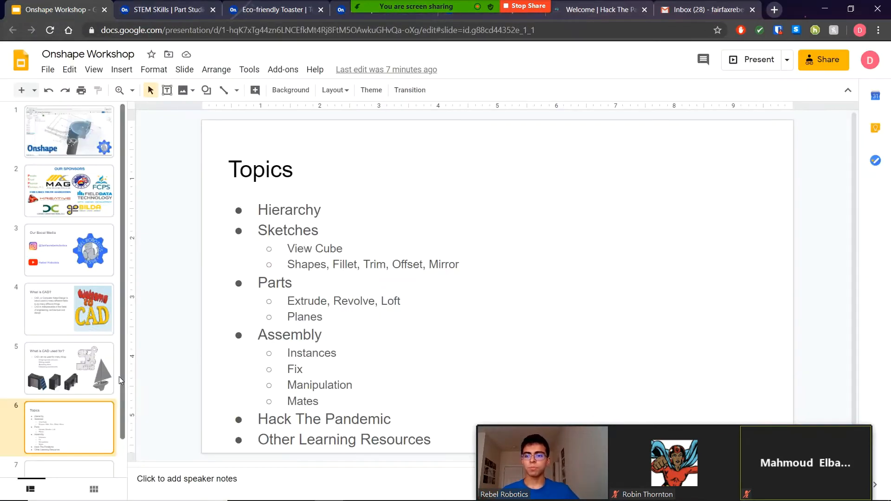
key("Up")
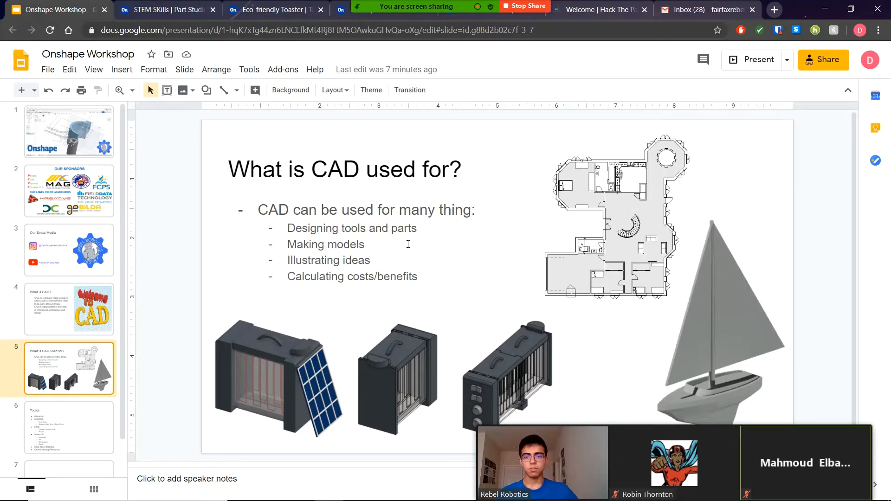
Switch to Onshape, view the Eco-friendly Toaster assembly, and examine the Robot assembly's frame and motor mounts up close
key("ctrl+Tab")
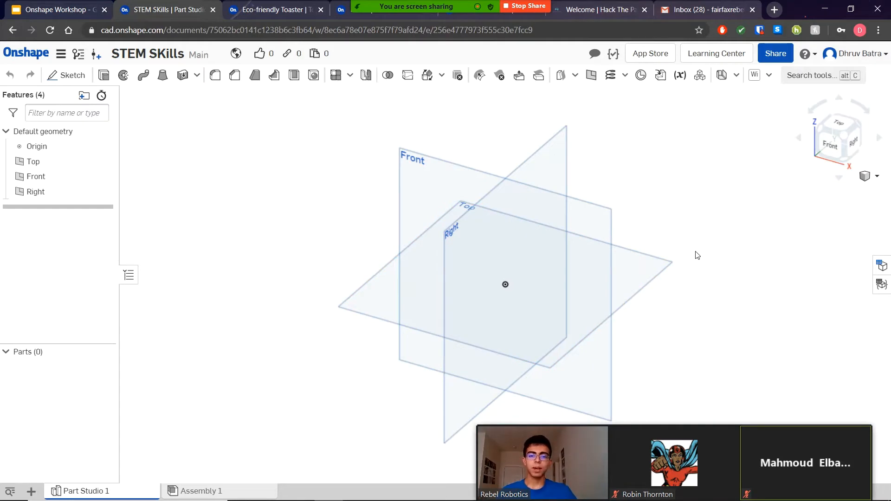
key("ctrl+Tab")
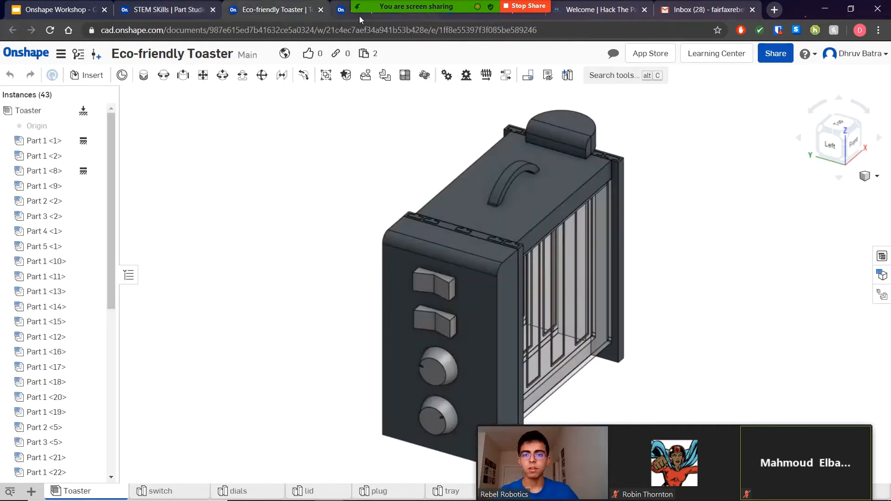
left_click(359, 16)
right_click_drag(750, 320, 694, 290)
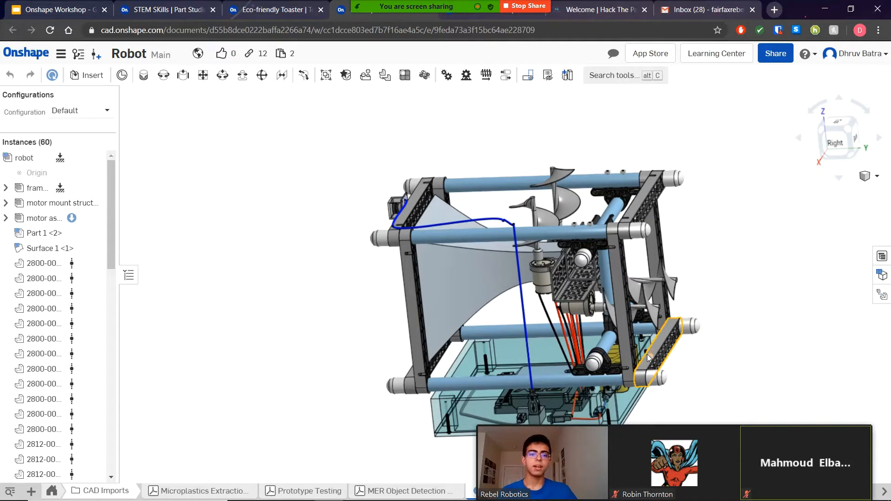
scroll(557, 291, "up", 5)
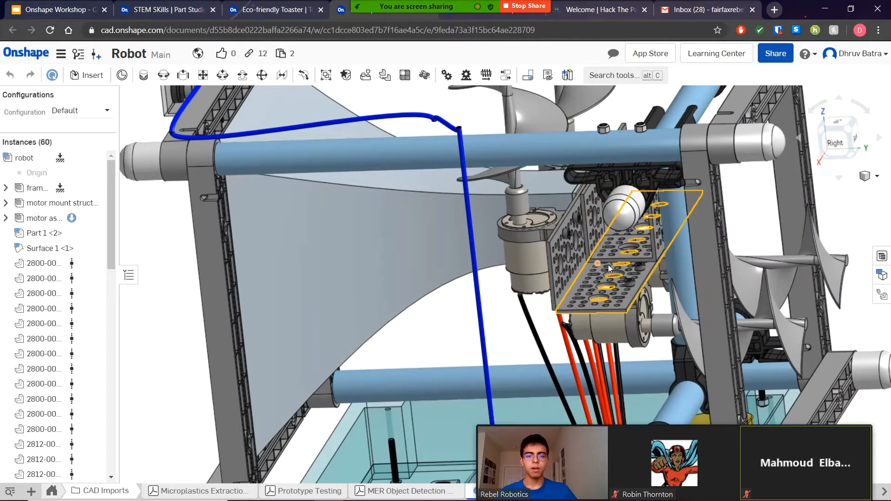
scroll(608, 264, "down", 2)
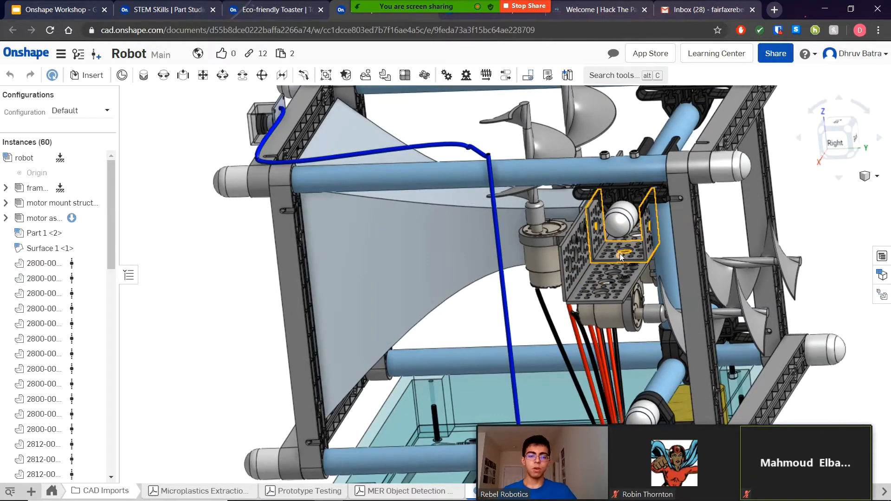
scroll(621, 257, "down", 2)
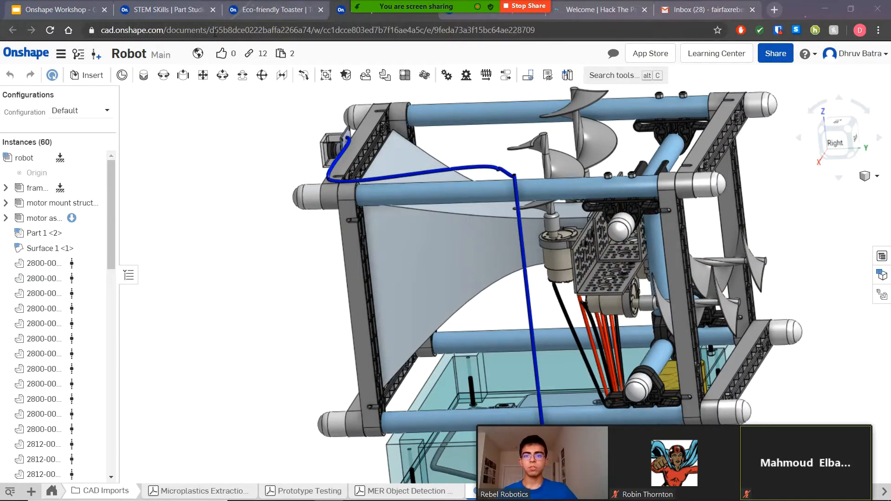
Return to the STEM SKills document and look through the element types that can be added to it
left_click(167, 10)
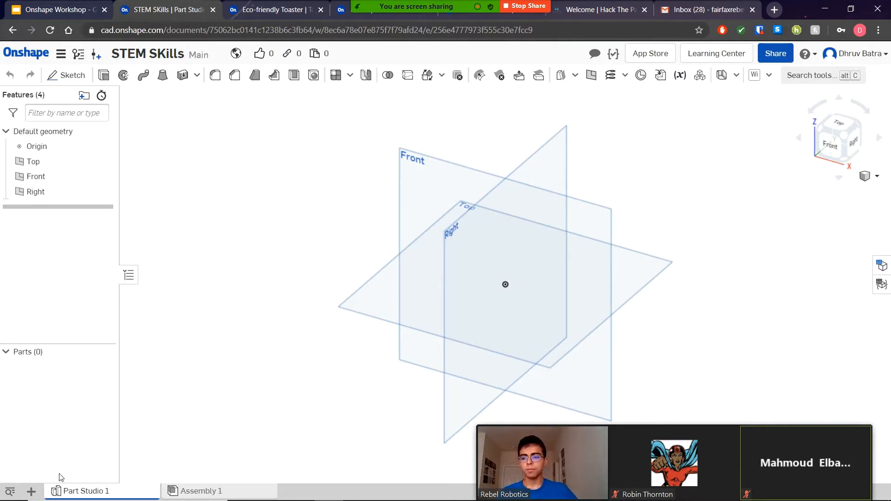
left_click(31, 491)
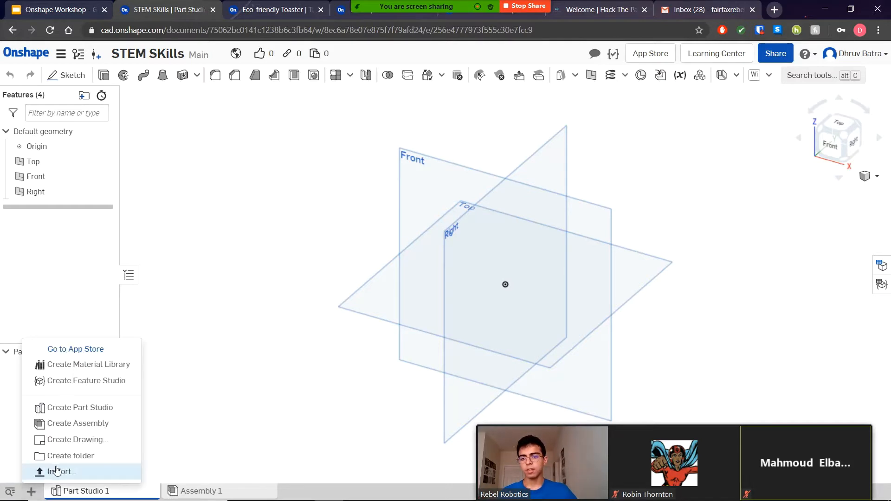
left_click(267, 310)
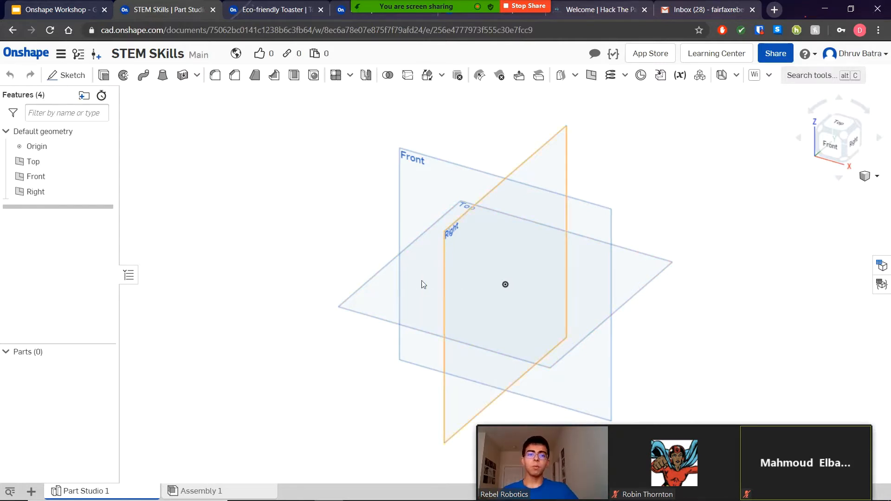
Examine the three default planes from several angles, including the straight-on left and back views
middle_click_drag(422, 281, 318, 263)
middle_click_drag(579, 272, 538, 293)
scroll(639, 248, "down", 2)
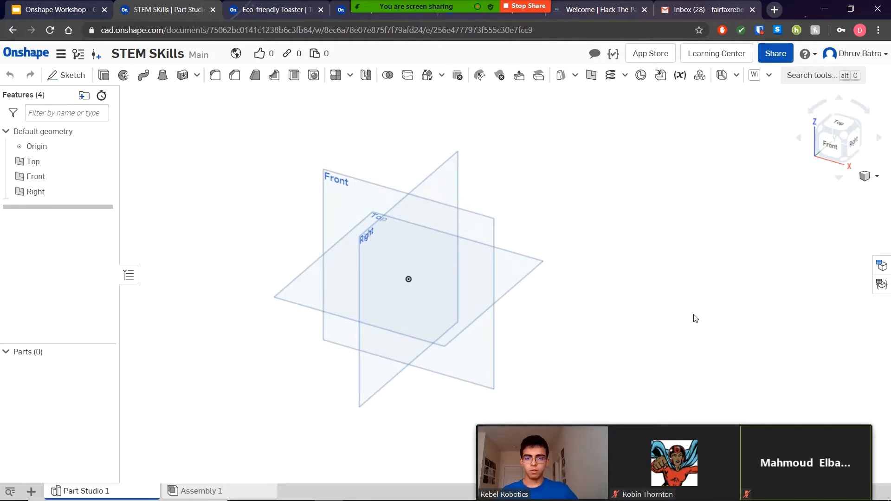
right_click_drag(695, 318, 695, 195)
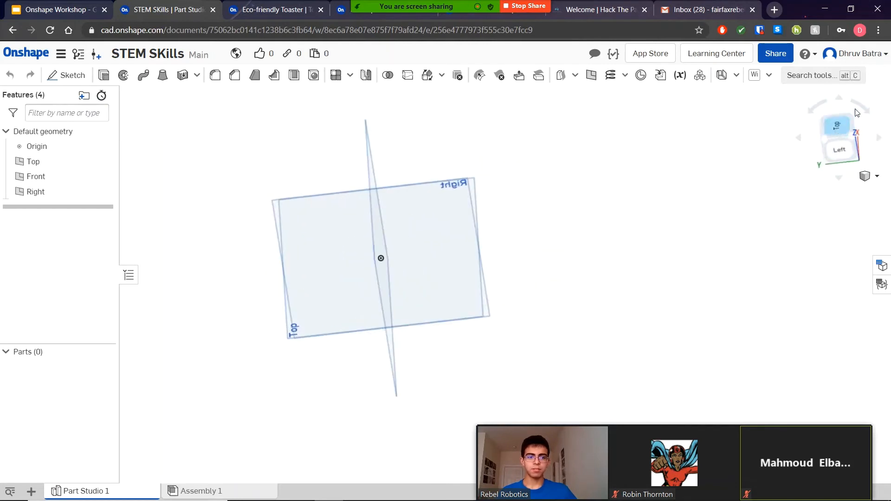
left_click(843, 162)
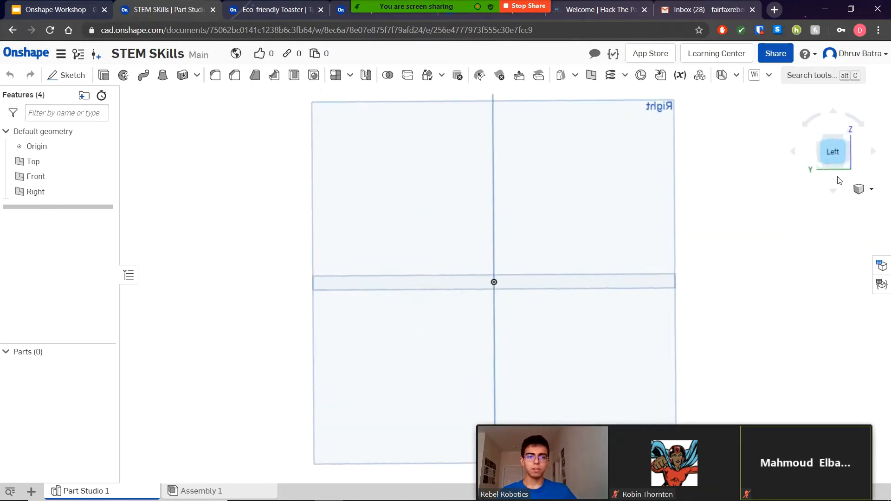
left_click(873, 151)
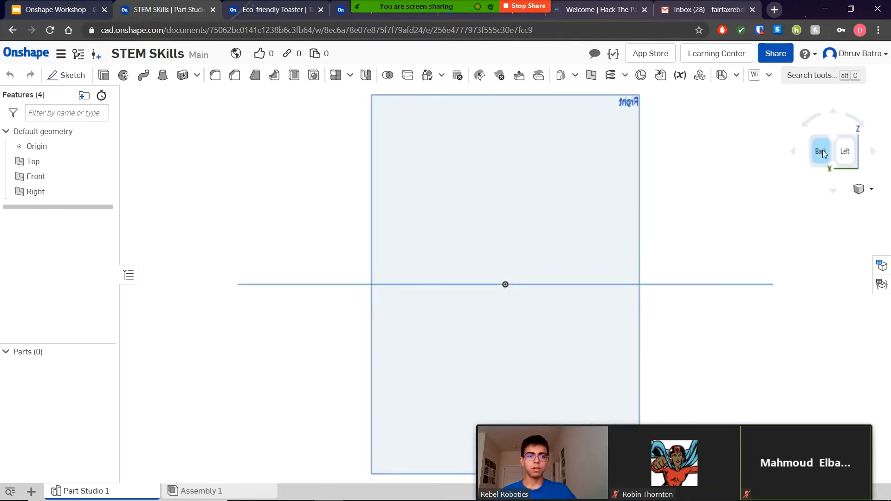
left_click(822, 149)
left_click(833, 190)
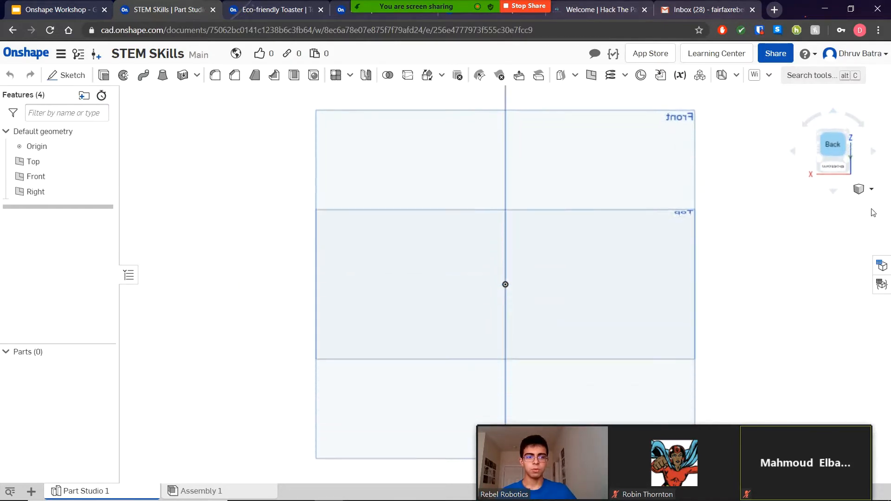
left_click(830, 192)
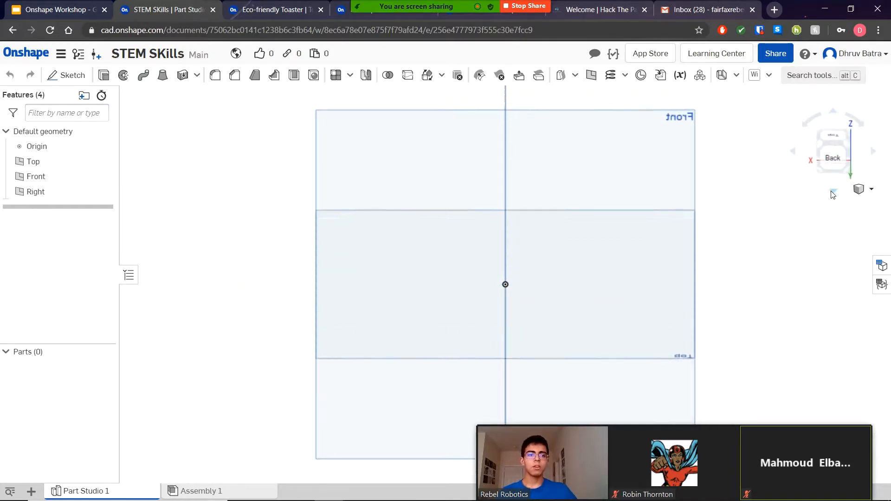
left_click(825, 160)
right_click_drag(580, 268, 822, 193)
scroll(604, 245, "down", 4)
right_click_drag(733, 293, 688, 315)
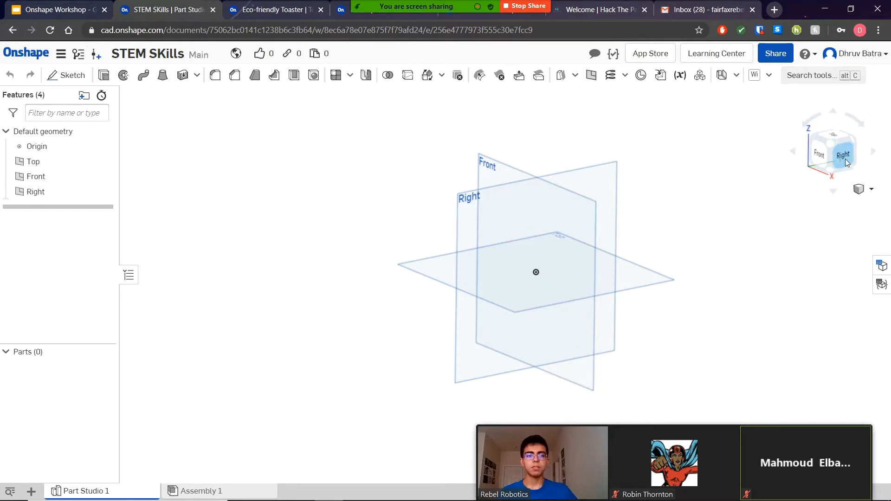
left_click(63, 6)
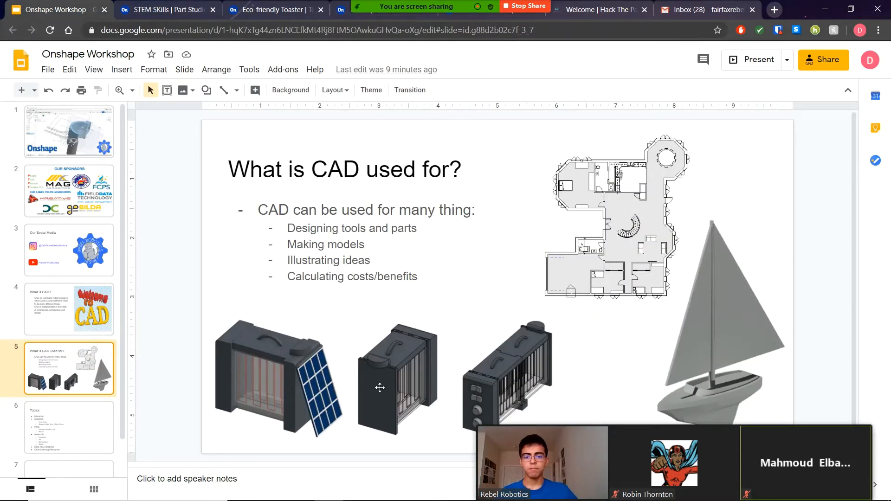
left_click(321, 13)
left_click(160, 9)
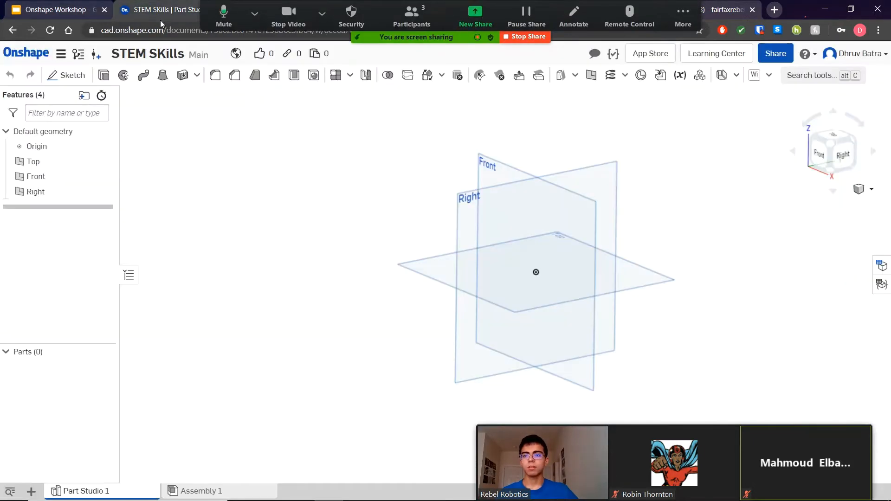
Sketch a corner rectangle about 3.56 by 3.62 in around the origin on the Right plane
left_click(66, 75)
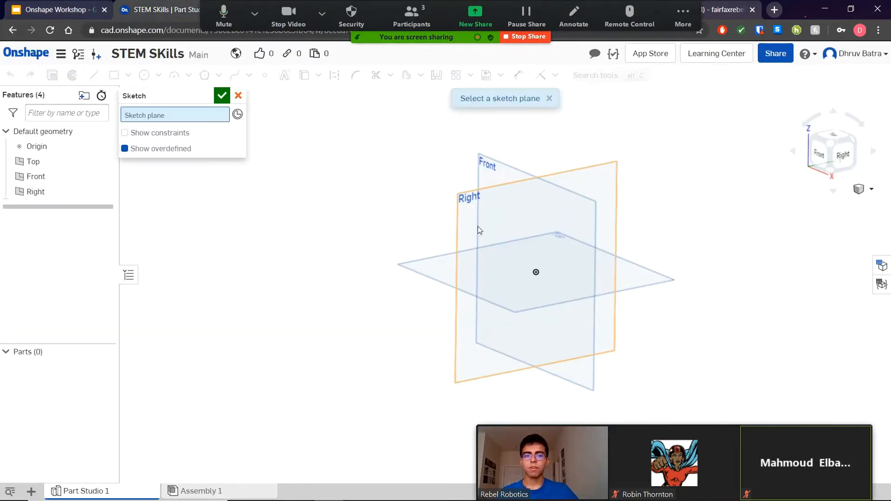
left_click(477, 227)
key("n")
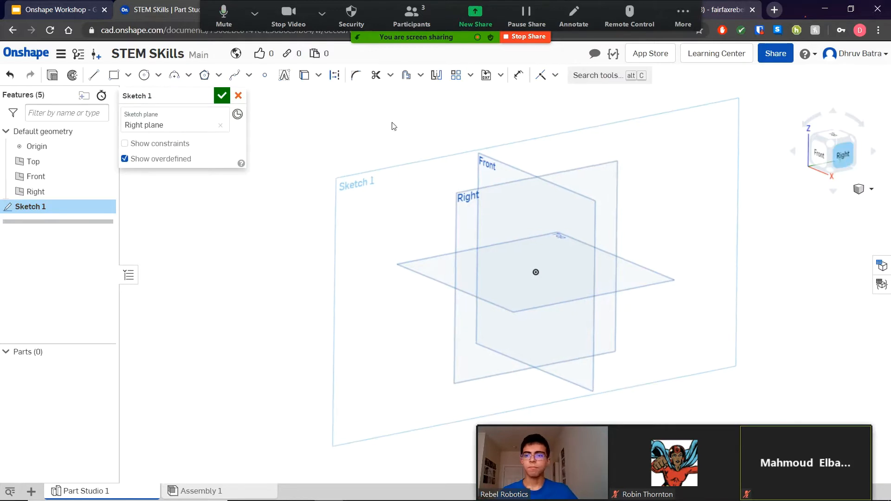
key("r")
left_click(385, 155)
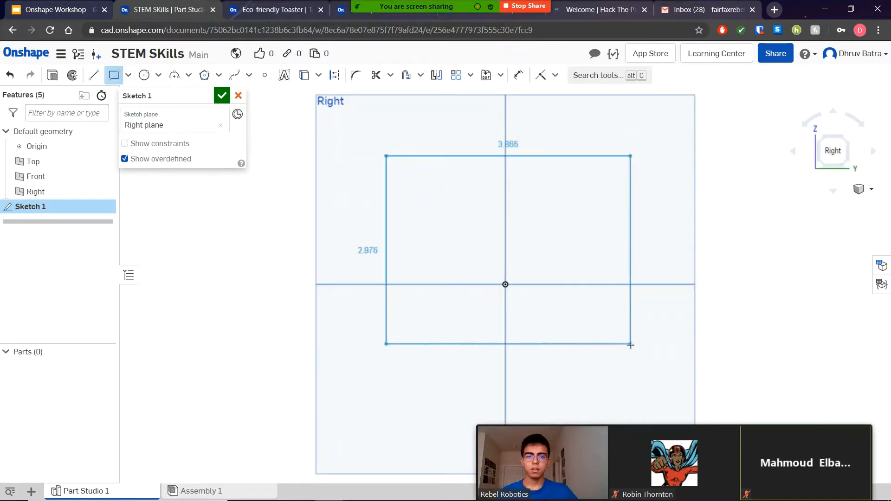
left_click(611, 384)
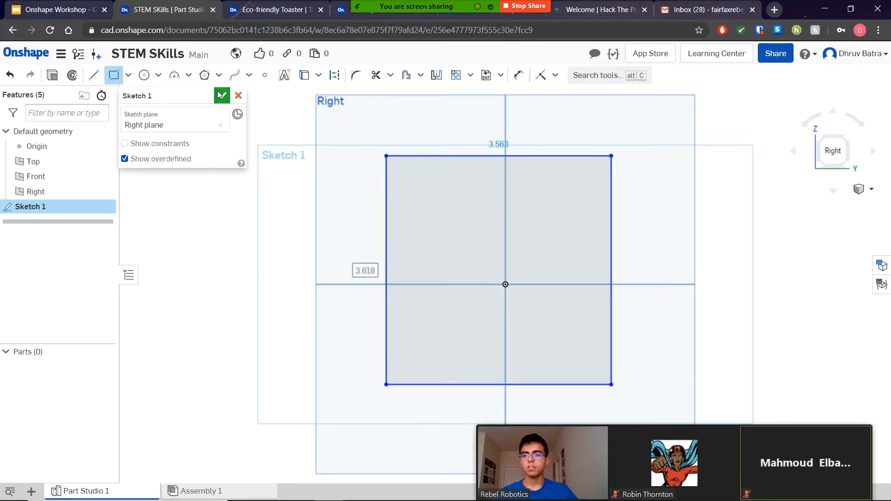
left_click(222, 95)
Extrude the rectangle on the Right plane into a new solid block with a freehand blind depth
mouse_move(701, 241)
right_mouse_down()
mouse_move(671, 249)
mouse_move(484, 160)
right_mouse_up()
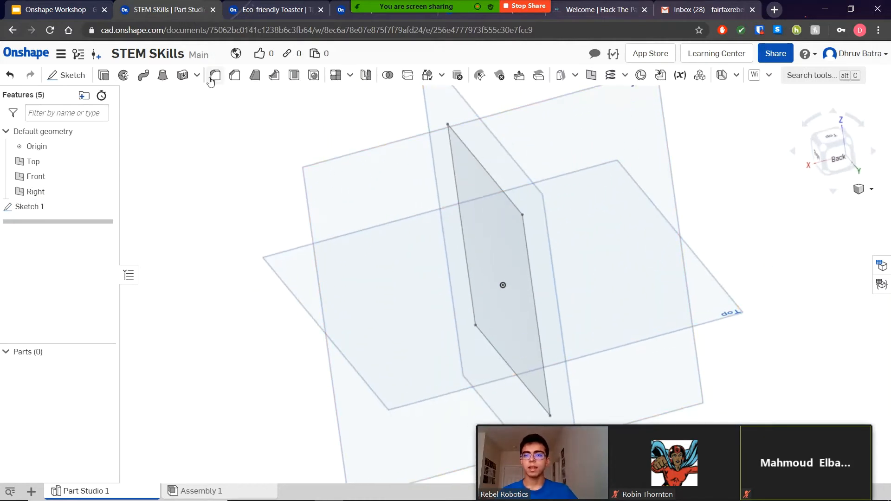
left_click(103, 75)
left_click(515, 253)
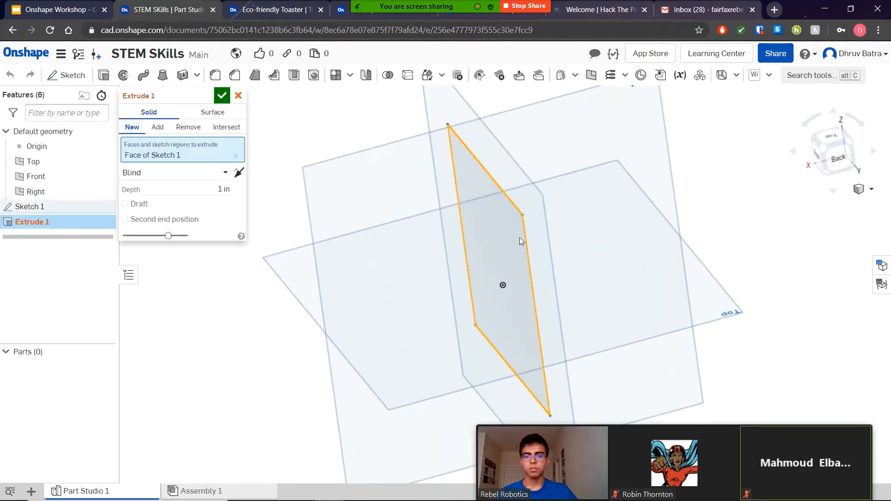
left_click_drag(422, 291, 246, 218)
left_click(221, 95)
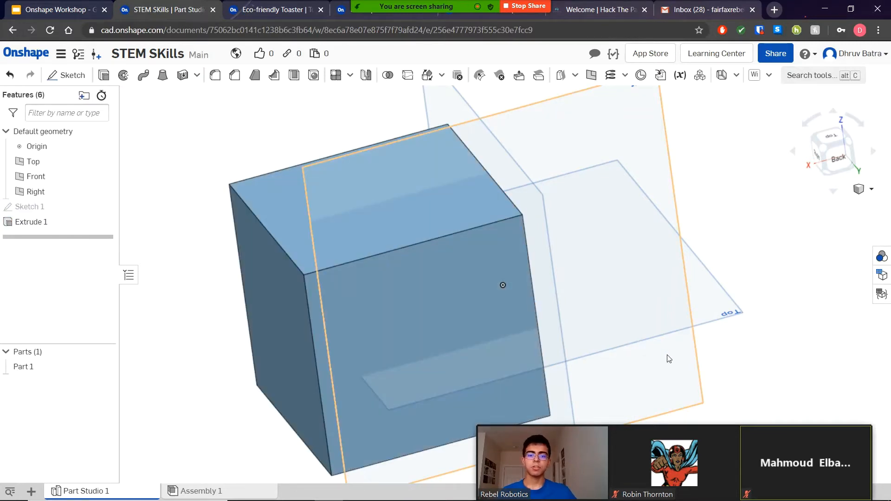
right_click_drag(669, 358, 571, 332)
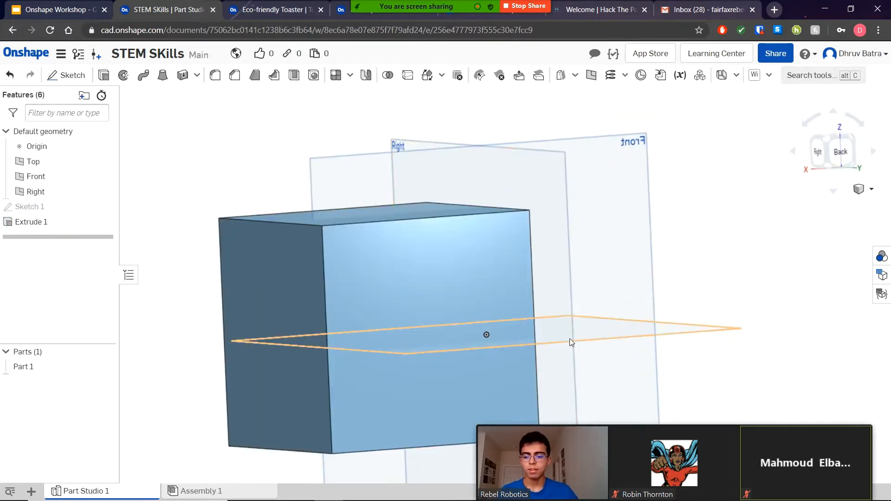
Undo the block's extrusion and the rectangle sketch on the Right plane
key("ctrl+z")
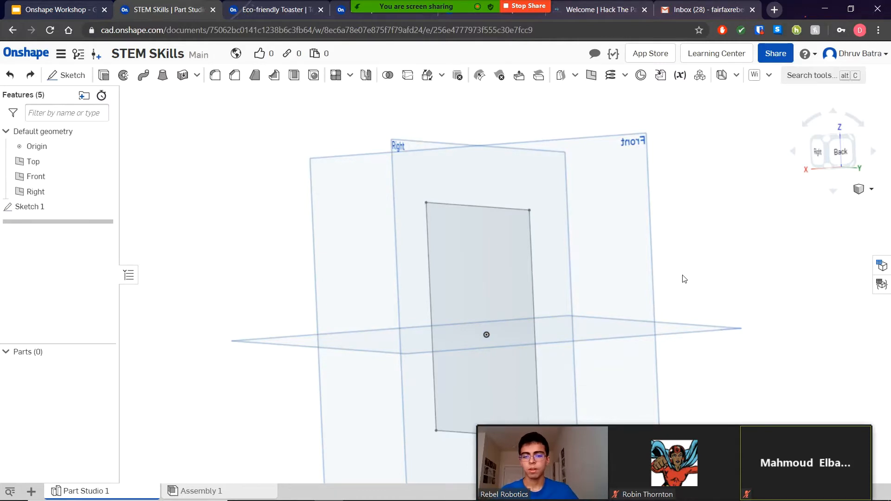
key("ctrl+z")
mouse_move(771, 306)
right_mouse_down()
mouse_move(797, 338)
mouse_move(842, 314)
mouse_move(708, 277)
mouse_move(728, 307)
mouse_move(732, 348)
mouse_move(611, 338)
mouse_move(643, 335)
mouse_move(654, 292)
mouse_move(662, 300)
mouse_move(585, 218)
mouse_move(599, 201)
mouse_move(586, 194)
right_mouse_up()
left_click(830, 153)
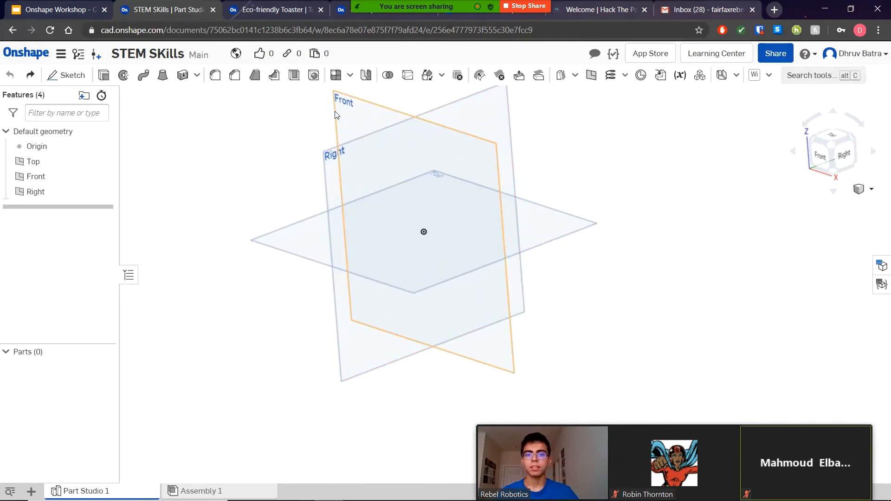
Start a new sketch on the Top plane and view it straight on from above
middle_click_drag(698, 238, 728, 308)
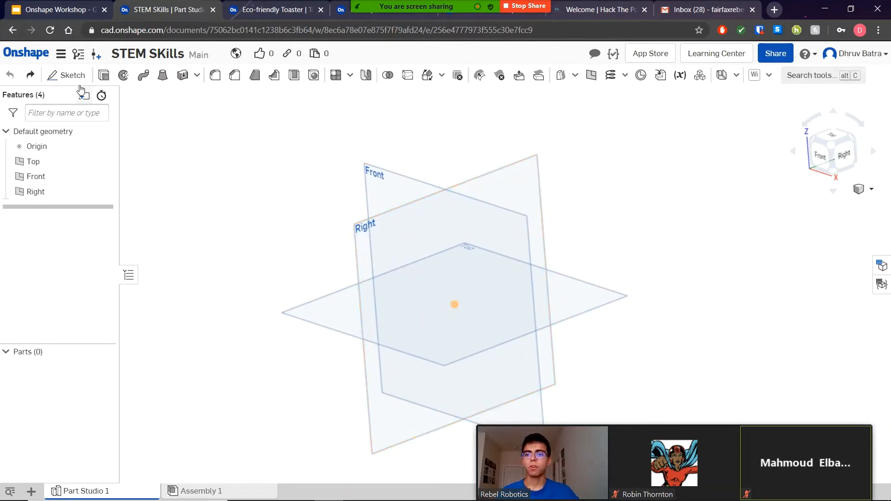
key("shift+s")
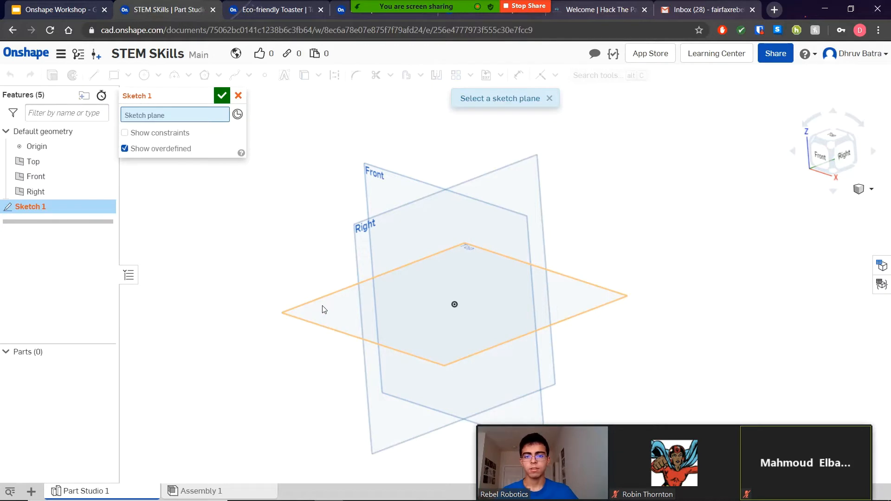
left_click(324, 309)
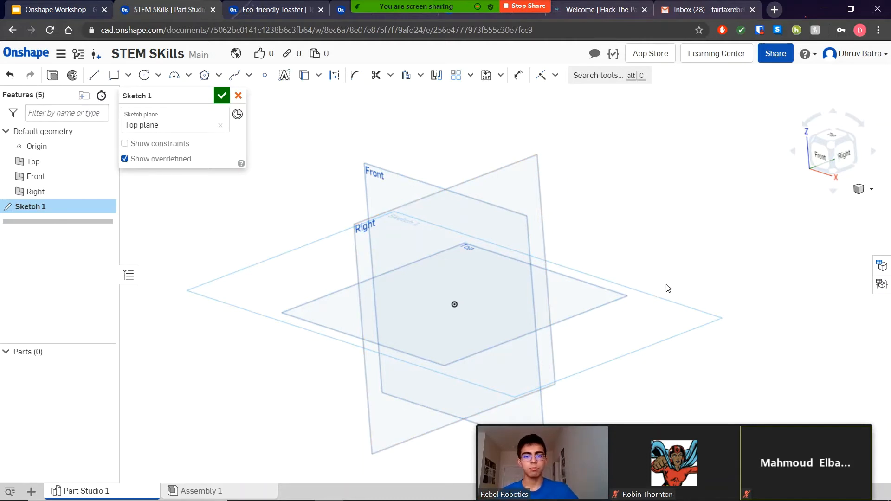
left_click(838, 133)
left_click(835, 149)
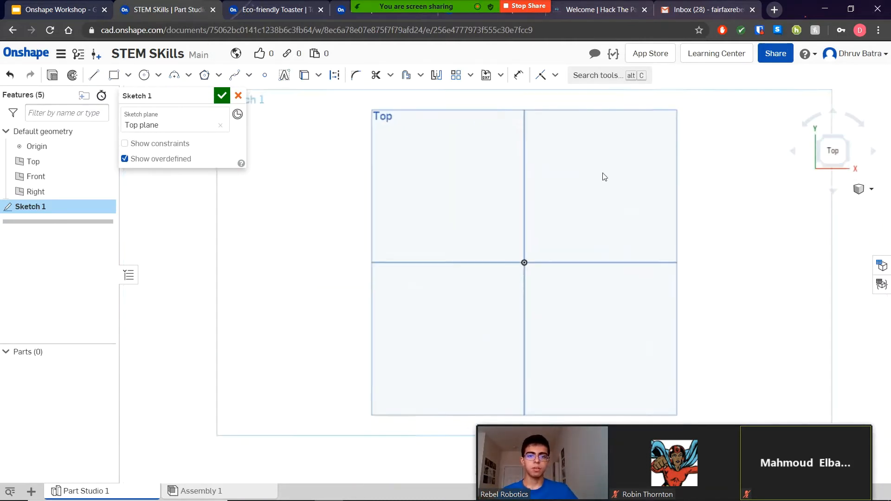
middle_click_drag(562, 239, 569, 252)
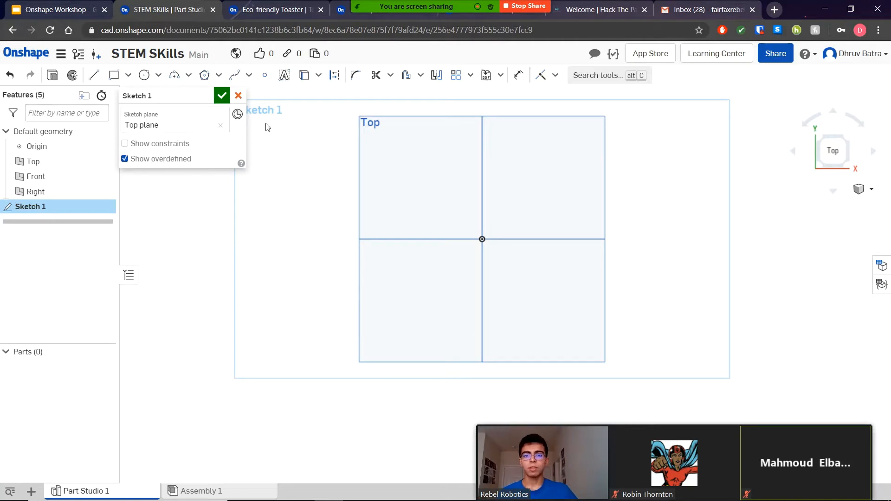
Sketch a slanted line about 2.94 in long above the origin
left_click(94, 74)
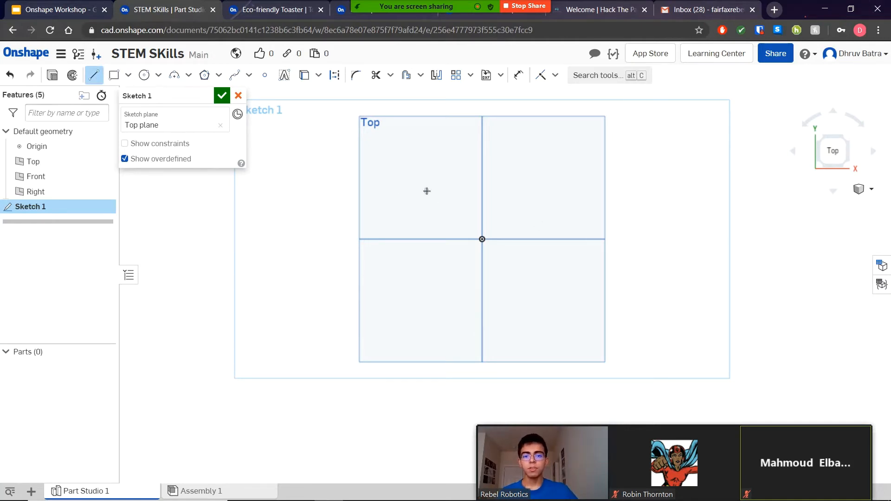
mouse_move(426, 191)
left_mouse_down()
mouse_move(557, 153)
mouse_move(543, 158)
left_mouse_up()
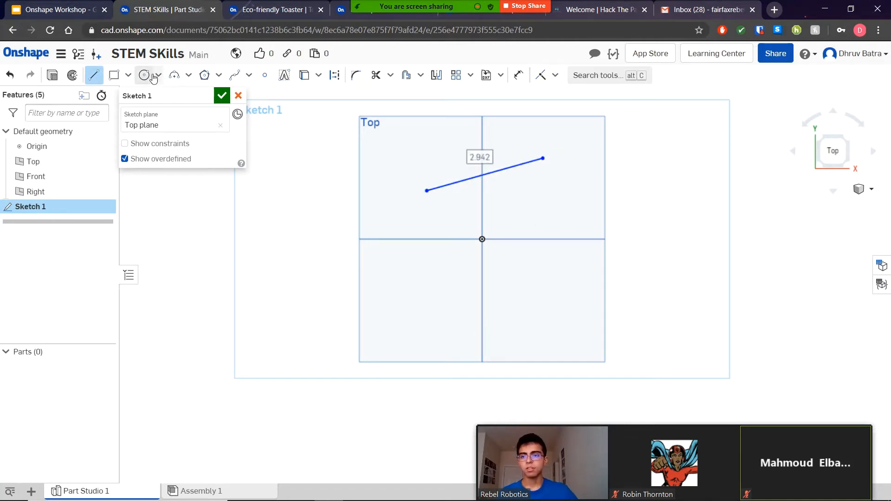
left_click(113, 75)
left_click(144, 75)
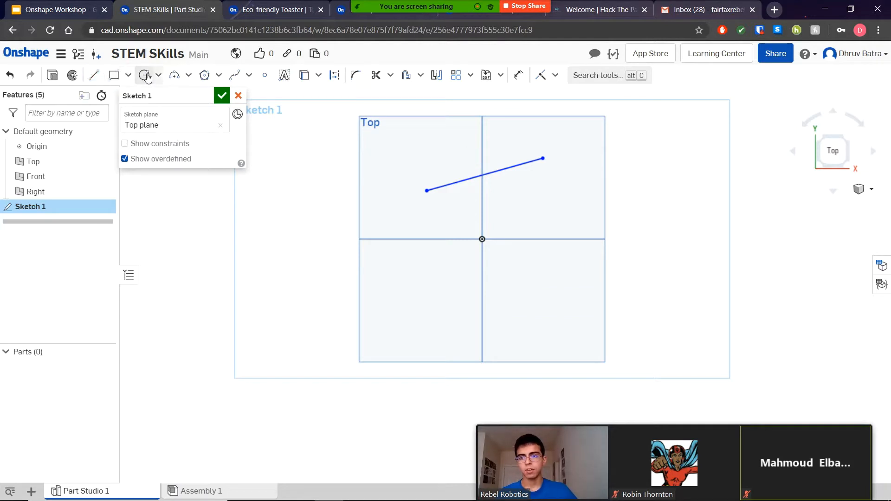
left_click(175, 78)
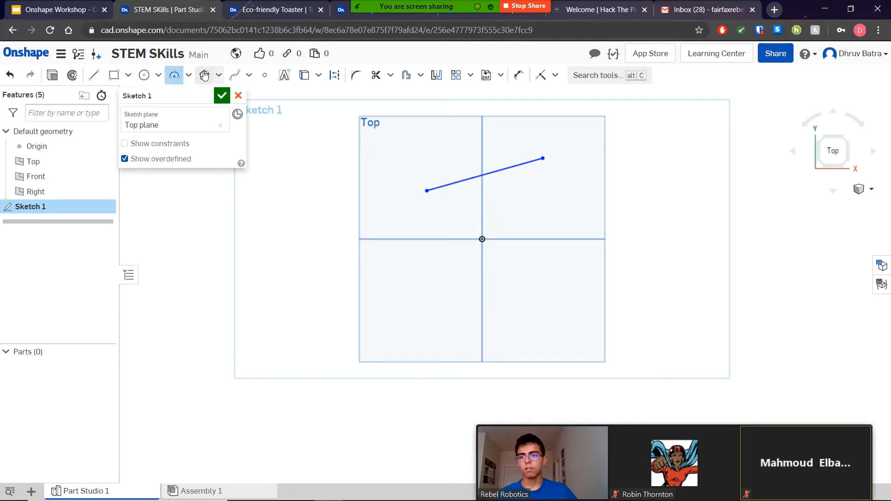
Sketch a three-sided circumscribed polygon centred near the origin
left_click(204, 75)
left_click(481, 239)
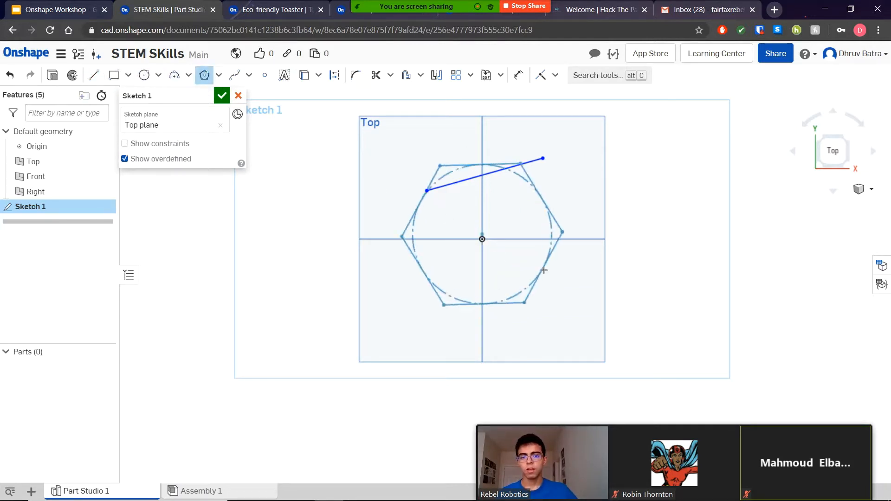
left_click(527, 251)
key("3")
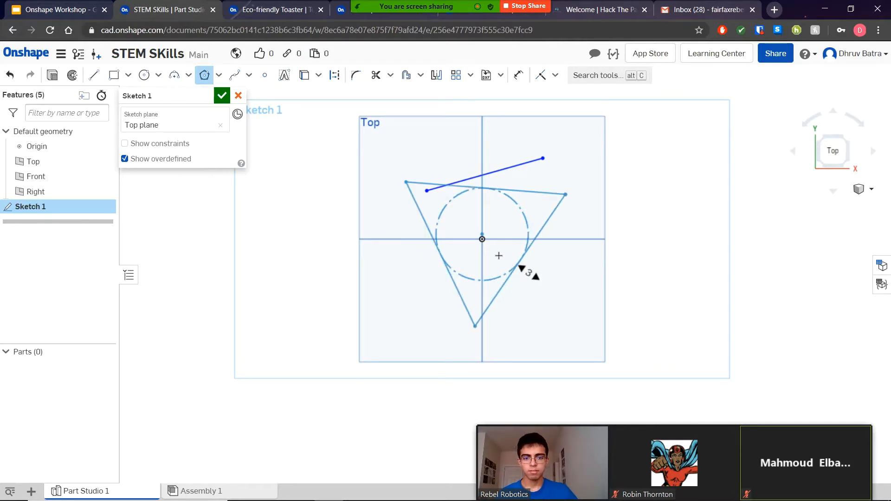
left_click(501, 256)
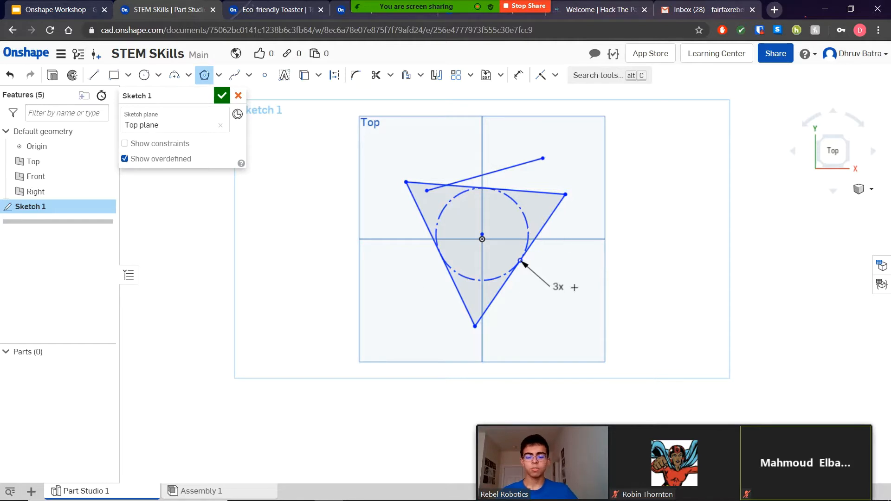
Undo the three-sided polygon and the slanted line
key("Escape")
key("ctrl+z")
key("ctrl+z")
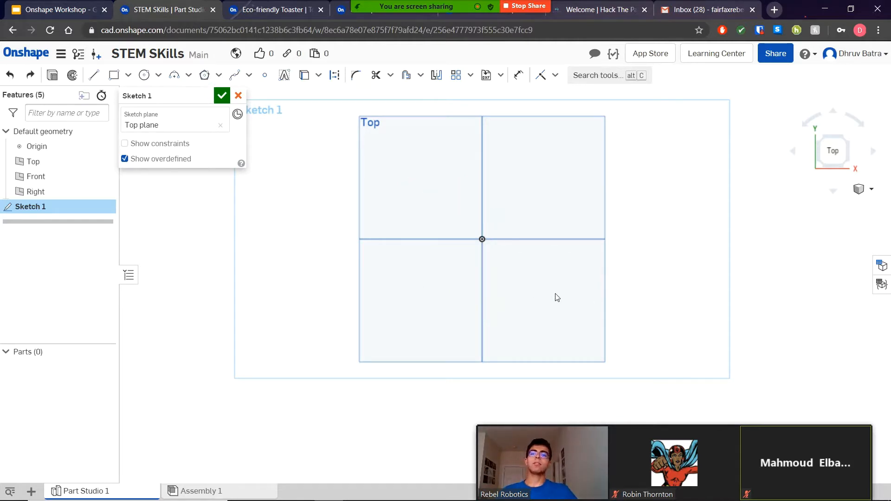
Sketch a corner rectangle about 3.19 by 2.56 in around the origin and fillet its upper-left corner to a radius of about 1.055 in
left_click(113, 75)
mouse_move(420, 190)
left_mouse_down()
mouse_move(572, 312)
mouse_move(550, 294)
left_mouse_up()
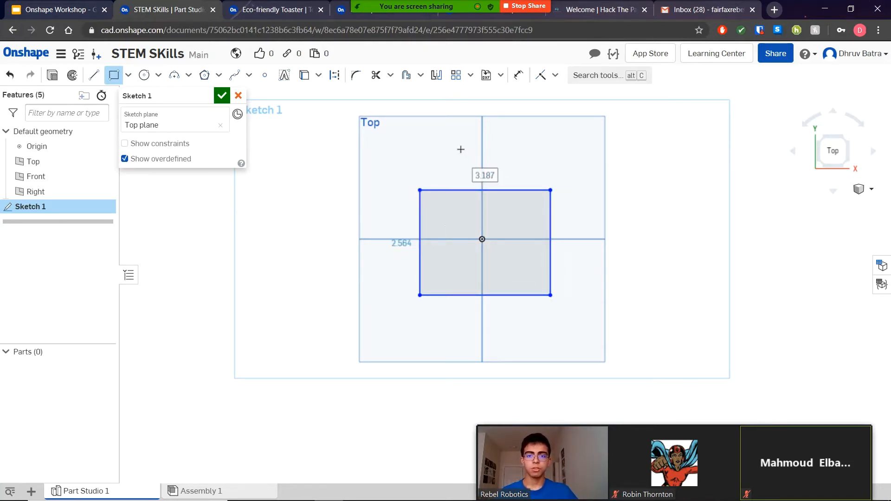
left_click(356, 79)
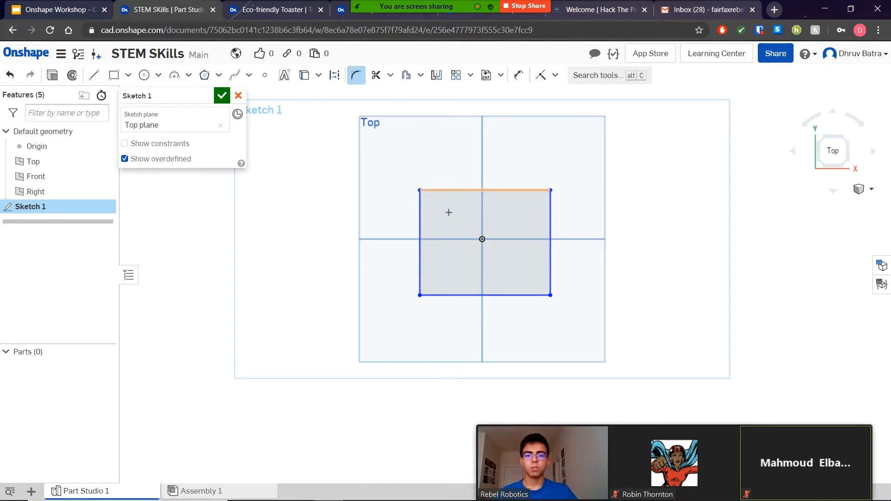
left_click(419, 225)
scroll(438, 207, "up", 6)
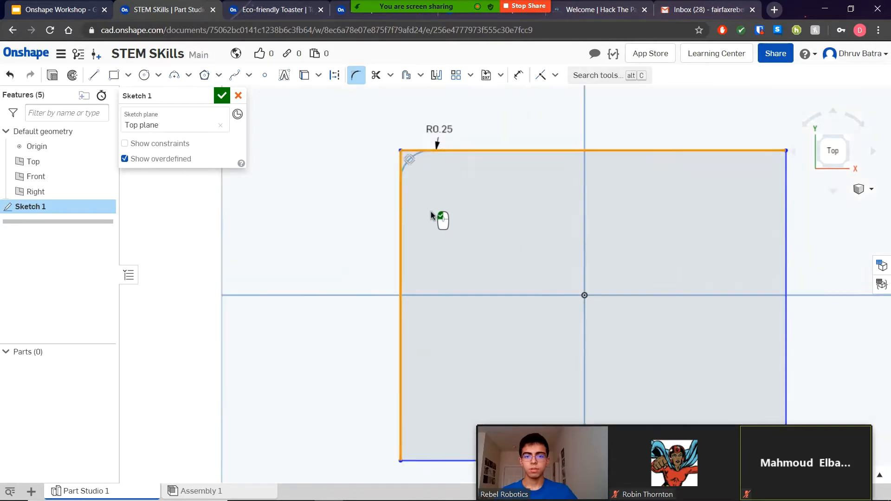
left_click_drag(446, 171, 477, 200)
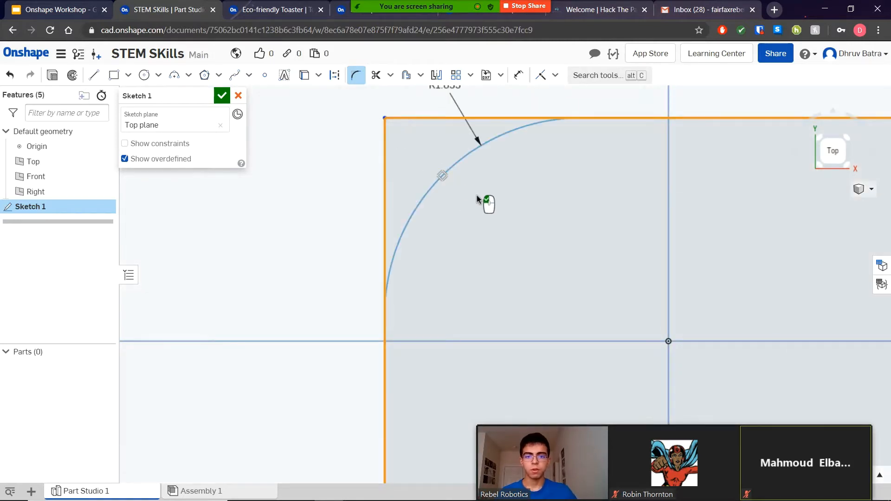
scroll(485, 263, "down", 4)
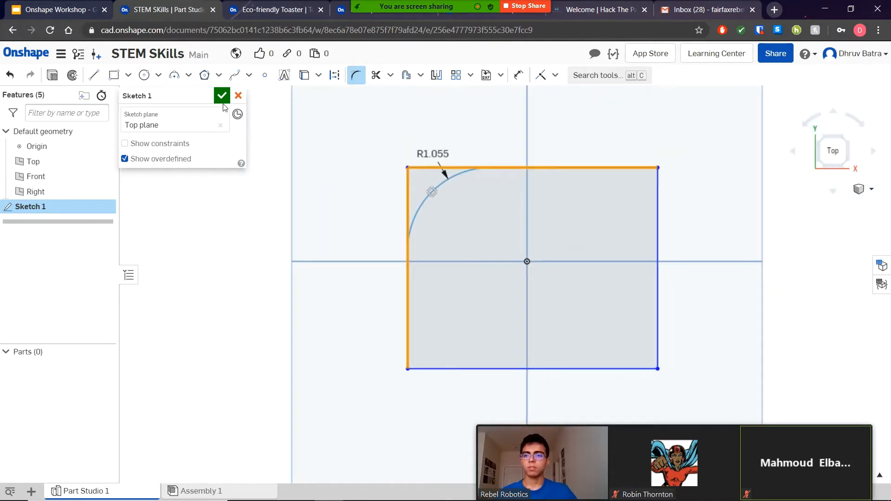
left_click(222, 96)
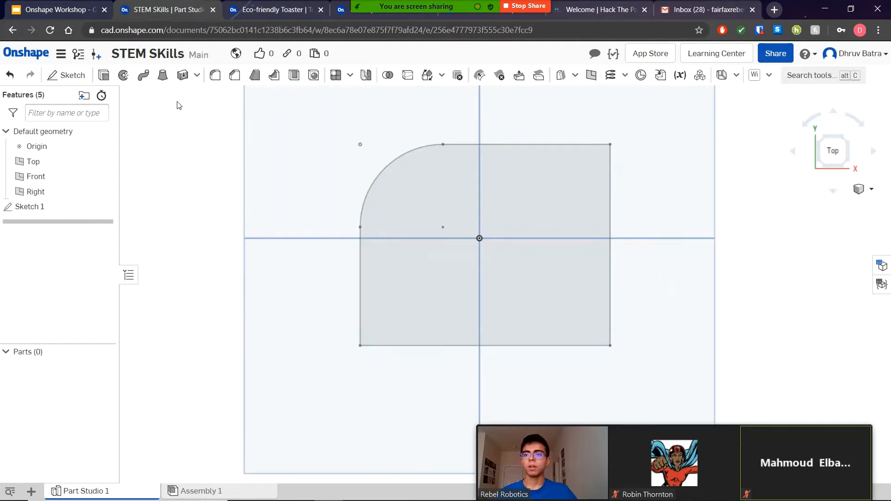
Reopen the sketch, draw a slanted line about 2.37 in long across the rectangle's upper-right corner, and trim the excess into a chamfer
double_click(64, 210)
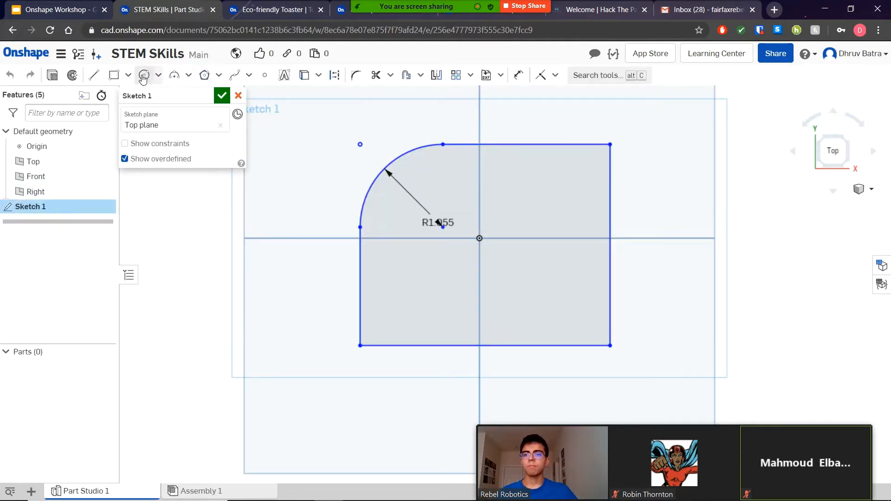
left_click(91, 79)
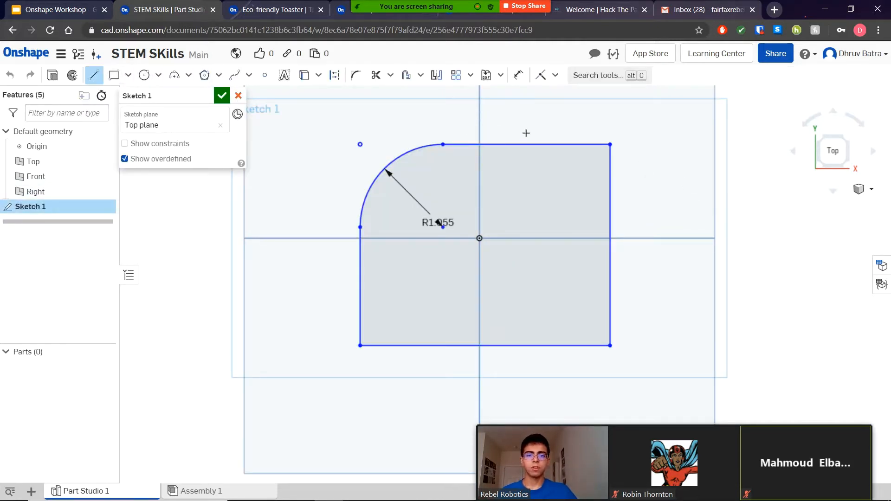
left_click(517, 117)
left_click(657, 239)
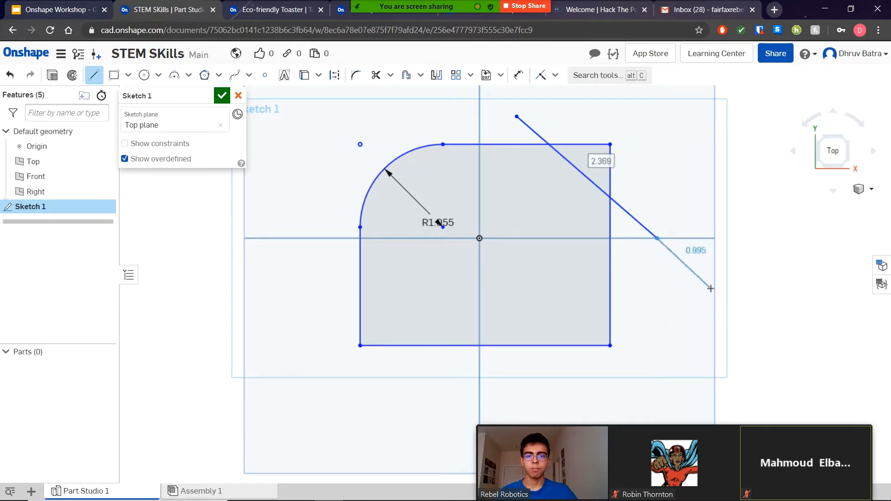
key("Escape")
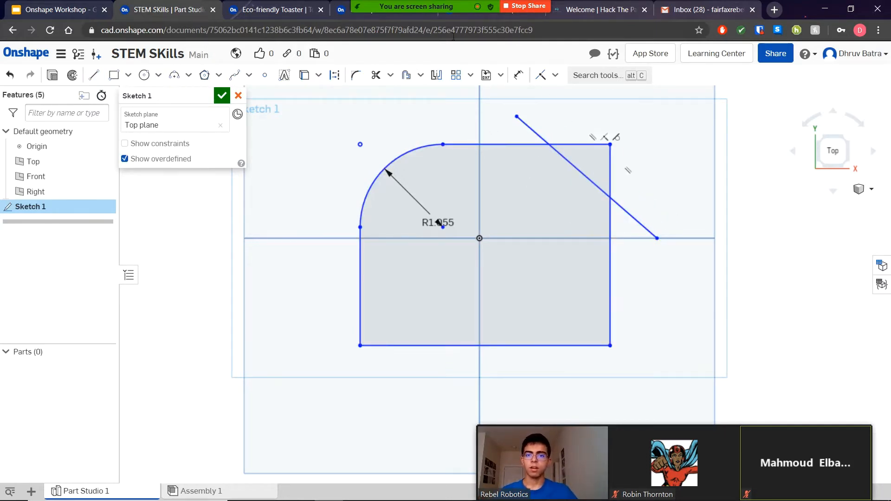
key("m")
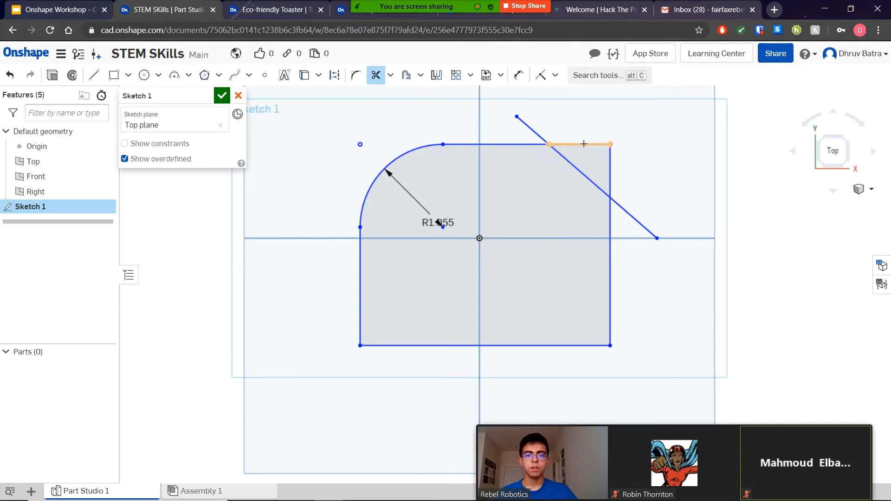
left_click(584, 144)
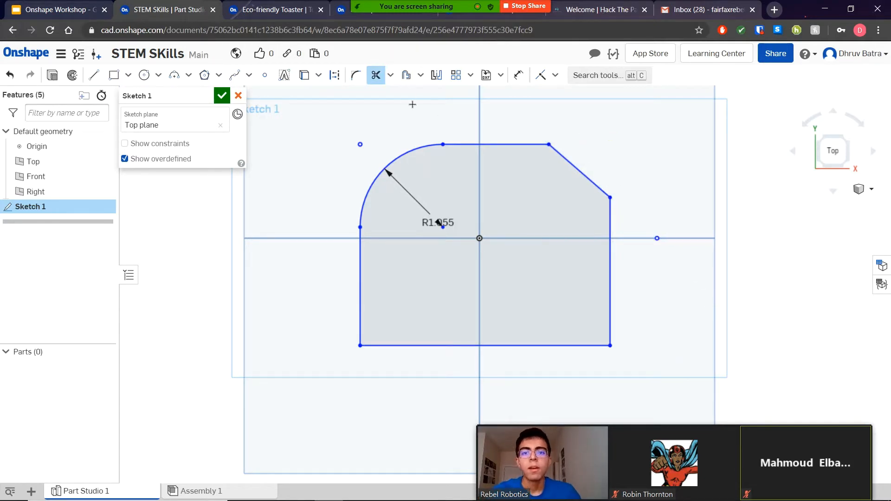
Offset the outline's top edge 0.25 in inward
left_click(406, 75)
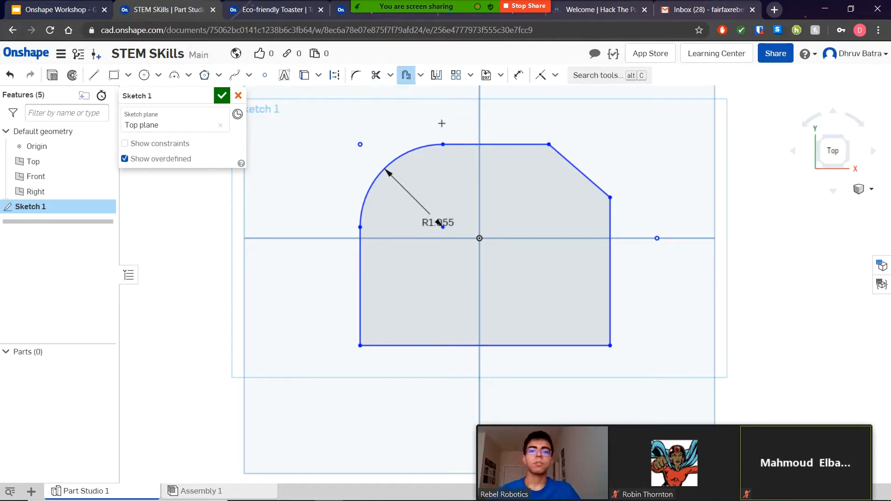
left_click(492, 145)
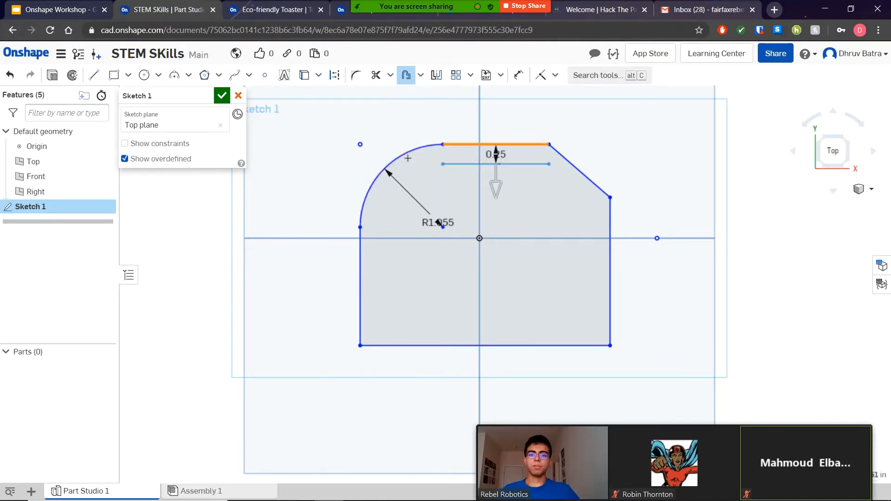
left_click(414, 148)
Offset the entire closed outline outward by about 0.35 in and finish the sketch
left_click(545, 147)
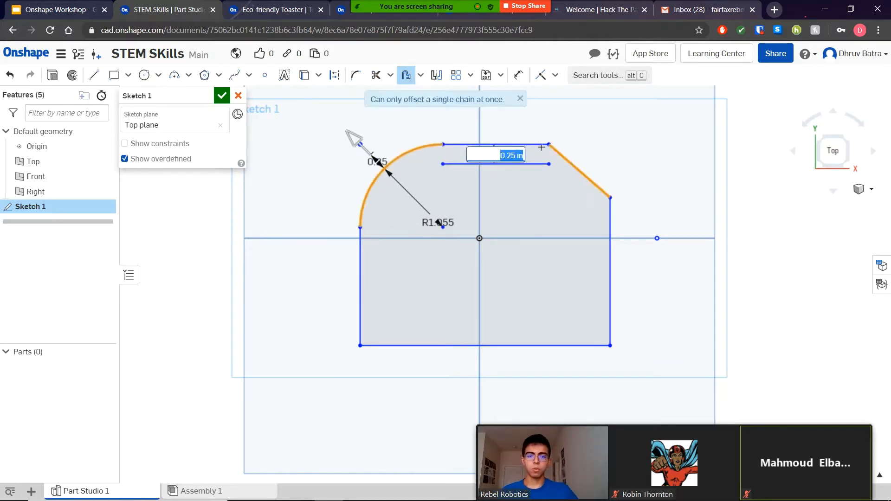
left_click(611, 284)
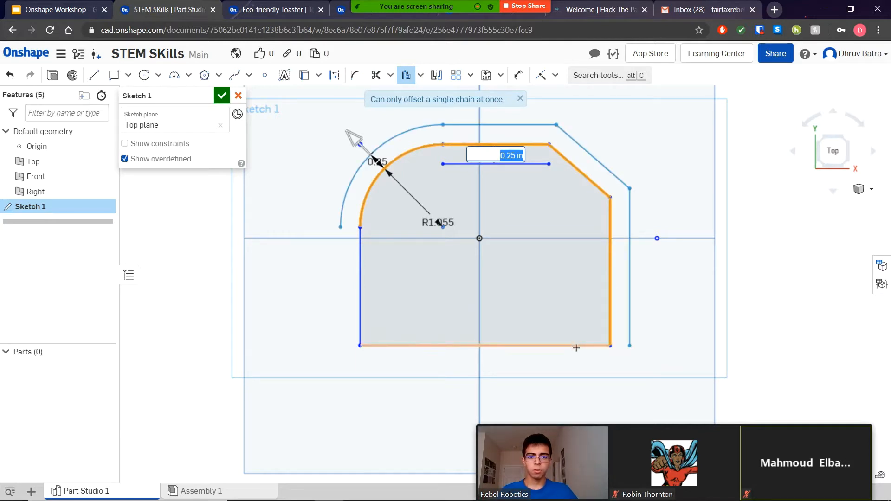
left_click(577, 346)
left_click(363, 290)
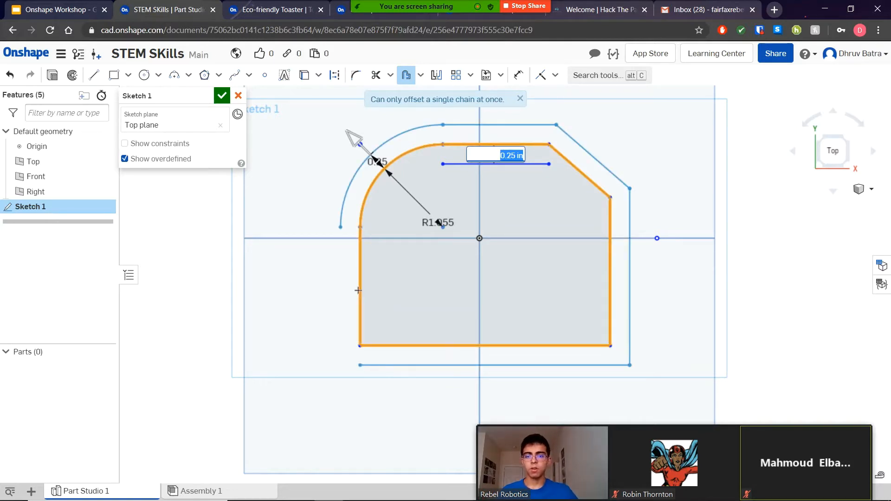
left_click_drag(354, 138, 320, 159)
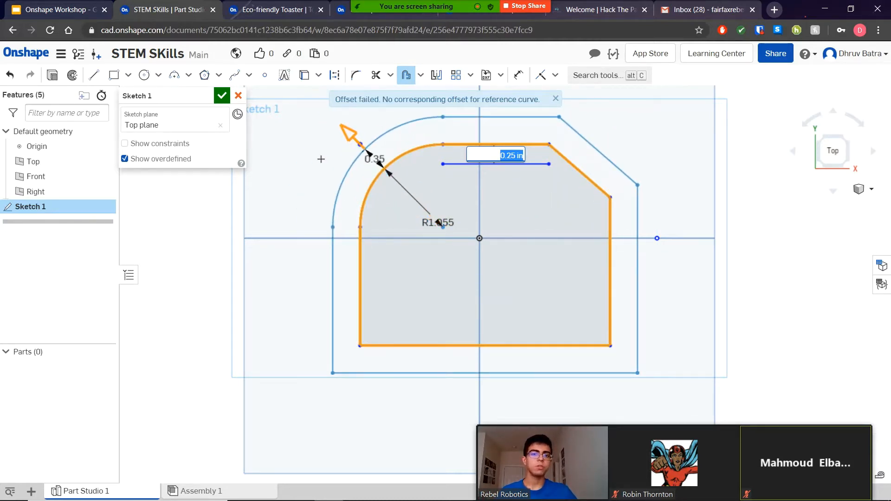
scroll(500, 218, "down", 2)
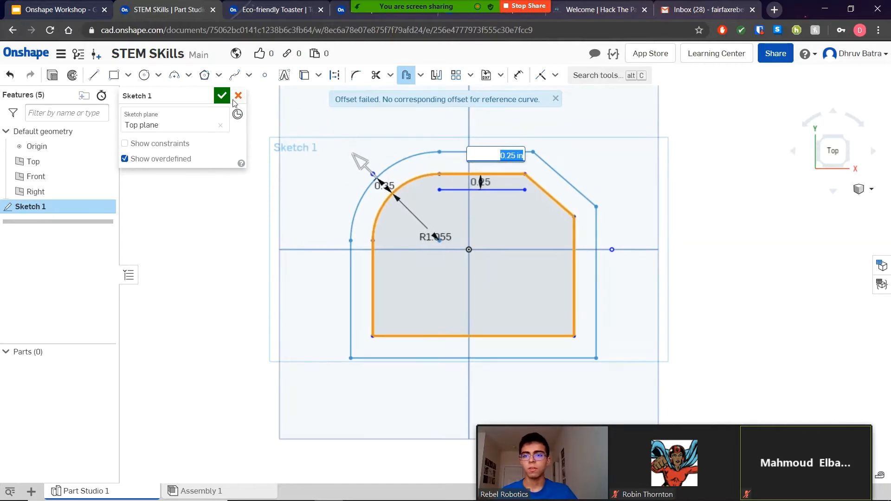
key("Return")
key("Return")
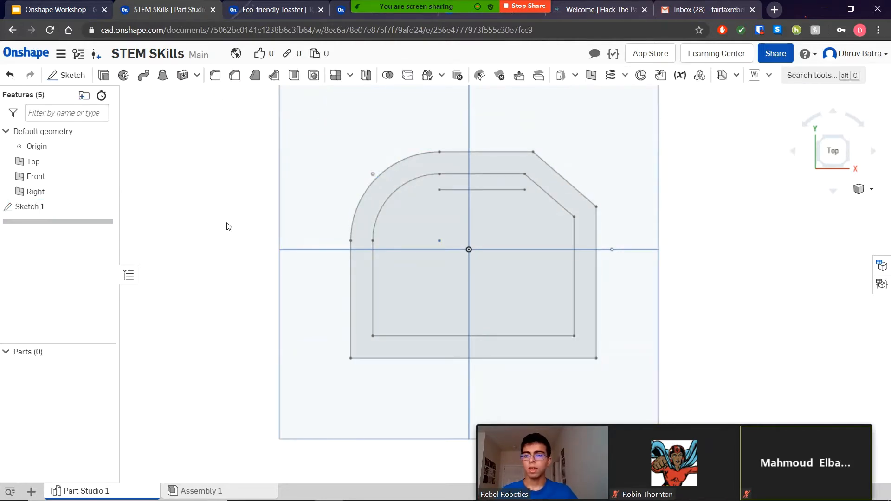
Examine the finished sketch from several angles against the default planes, opening and closing it for editing
mouse_move(768, 323)
right_mouse_down()
mouse_move(746, 254)
mouse_move(666, 302)
mouse_move(580, 297)
right_mouse_up()
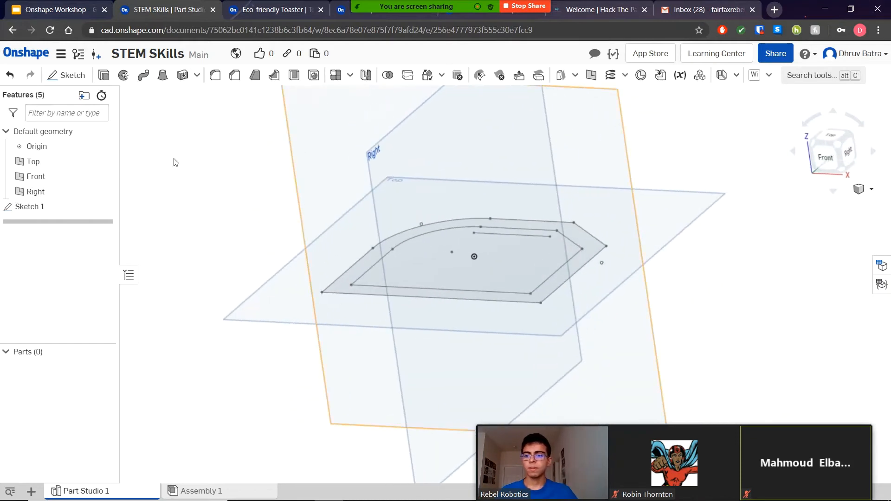
double_click(39, 206)
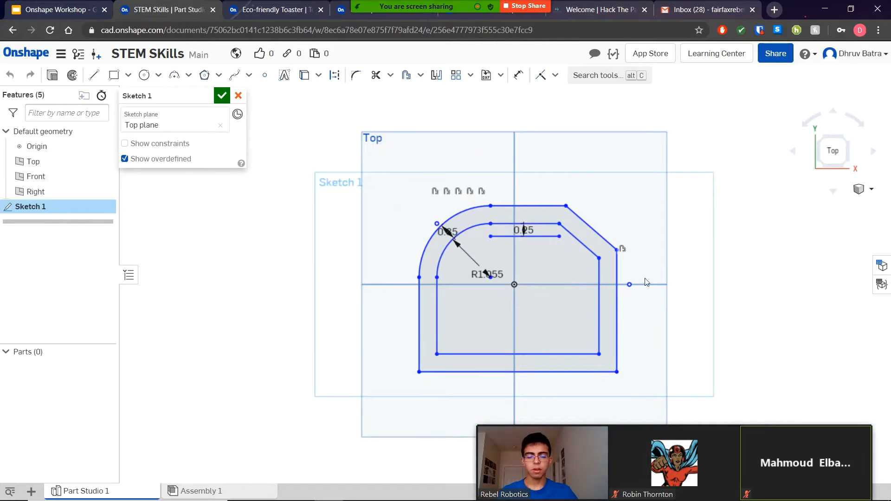
left_click(222, 96)
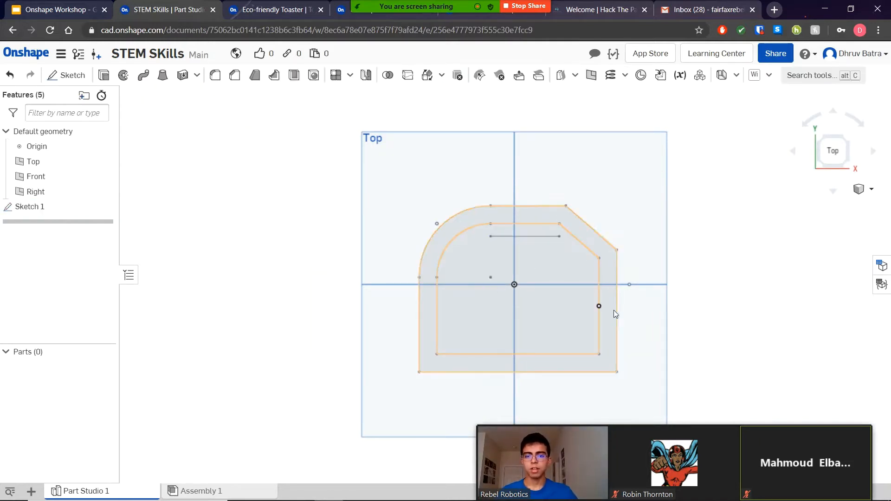
right_click_drag(580, 281, 608, 242)
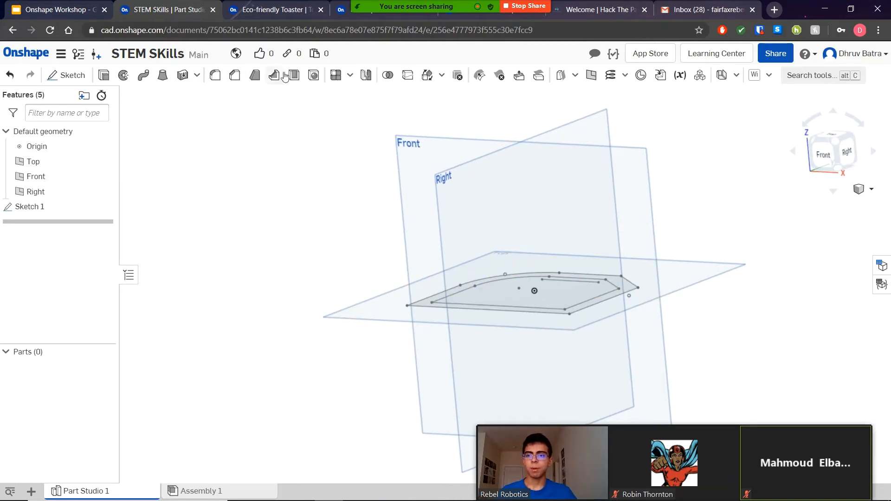
double_click(24, 208)
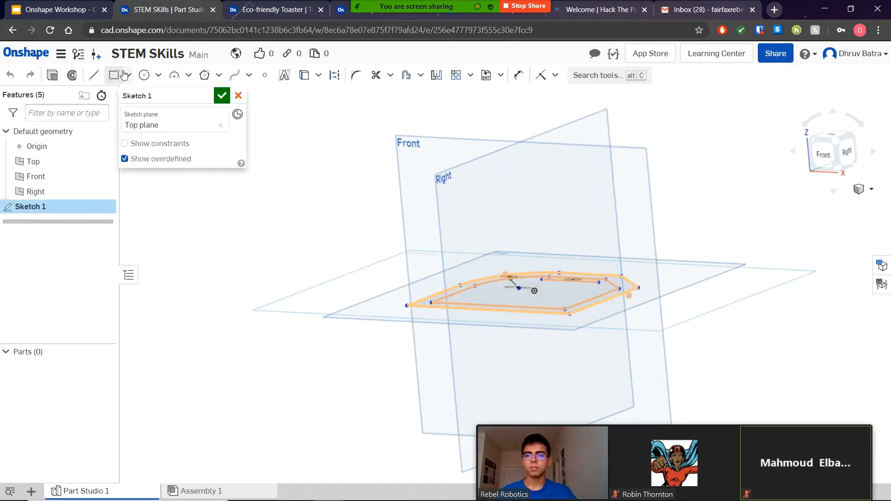
left_click(222, 97)
mouse_move(341, 214)
right_mouse_down()
mouse_move(338, 234)
mouse_move(339, 224)
right_mouse_up()
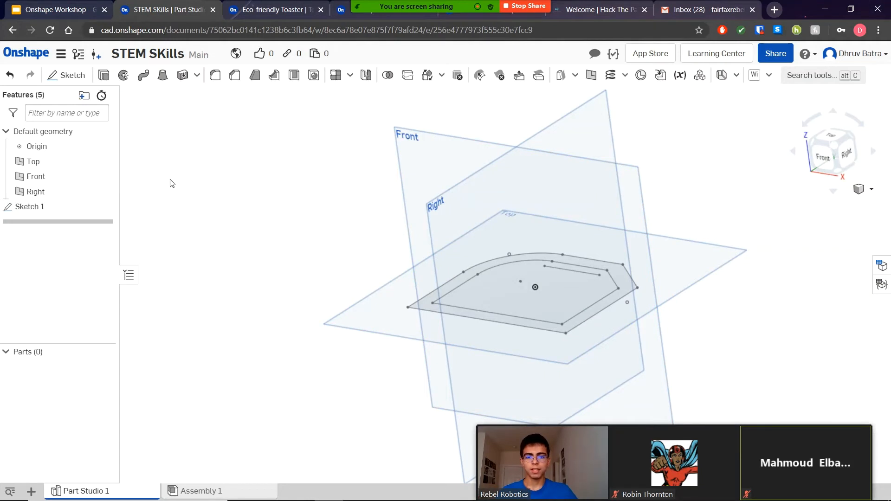
Reopen the sketch, delete the short offset line inside the inner outline, and finish the sketch
mouse_move(776, 298)
right_mouse_down()
mouse_move(772, 306)
mouse_move(707, 291)
right_mouse_up()
left_click(30, 206)
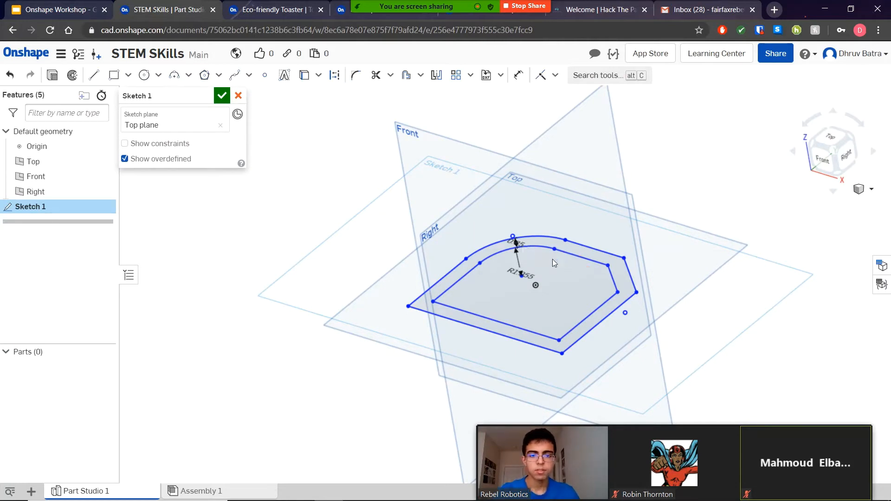
left_click(222, 96)
Extrude both the border region and the inner region of the sketch 1 in as a new solid
mouse_move(635, 232)
right_mouse_down()
mouse_move(703, 237)
mouse_move(703, 211)
mouse_move(668, 236)
mouse_move(690, 235)
mouse_move(596, 195)
right_mouse_up()
left_click(104, 75)
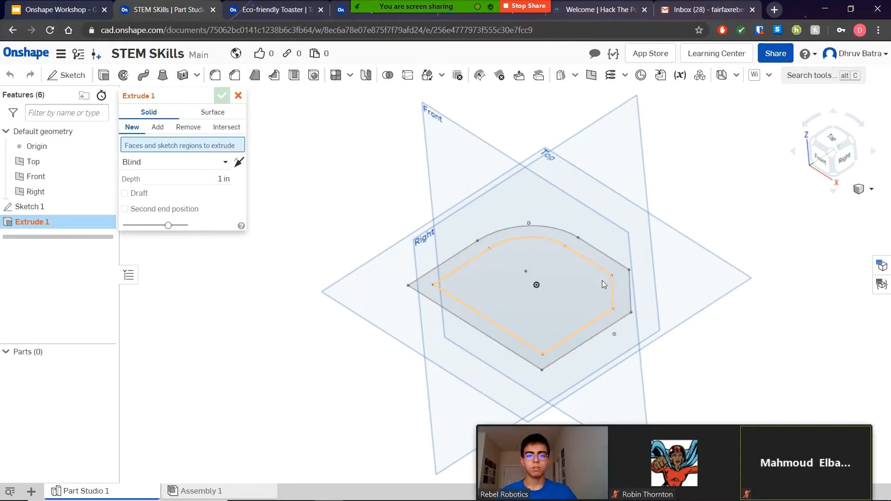
left_click(600, 259)
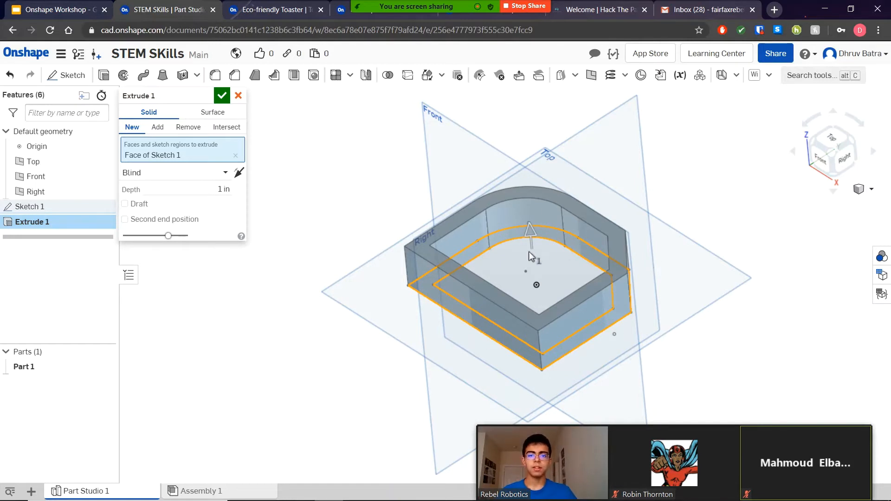
left_click(511, 252)
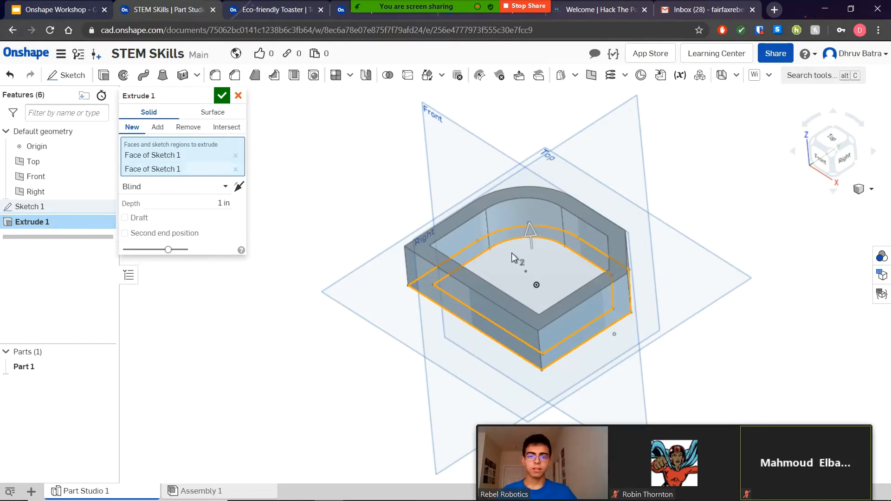
left_click(221, 96)
right_click_drag(747, 321, 772, 333)
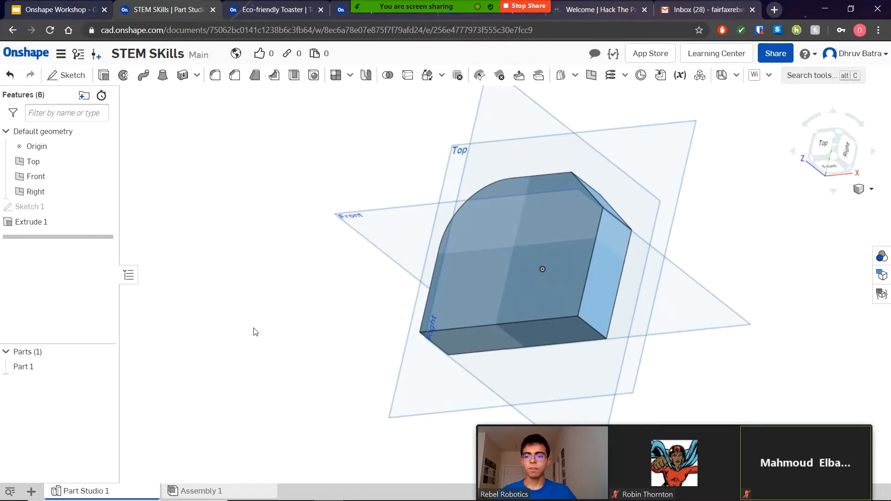
left_click(33, 493)
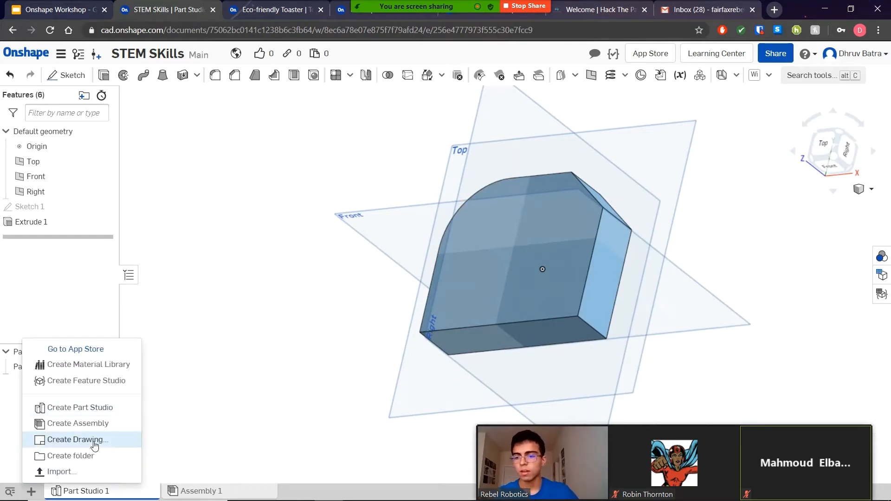
right_click(27, 225)
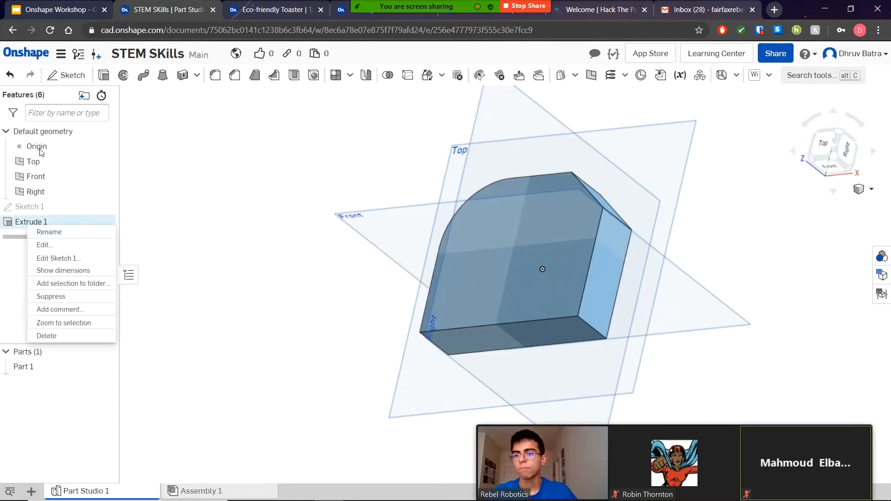
left_click(220, 258)
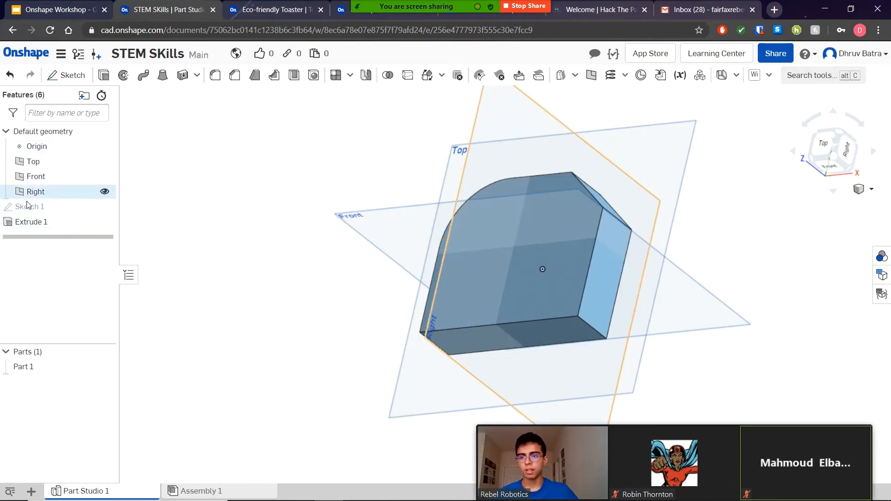
Delete the extrusion and its sketch from the feature list, leaving only the default geometry
right_click(32, 223)
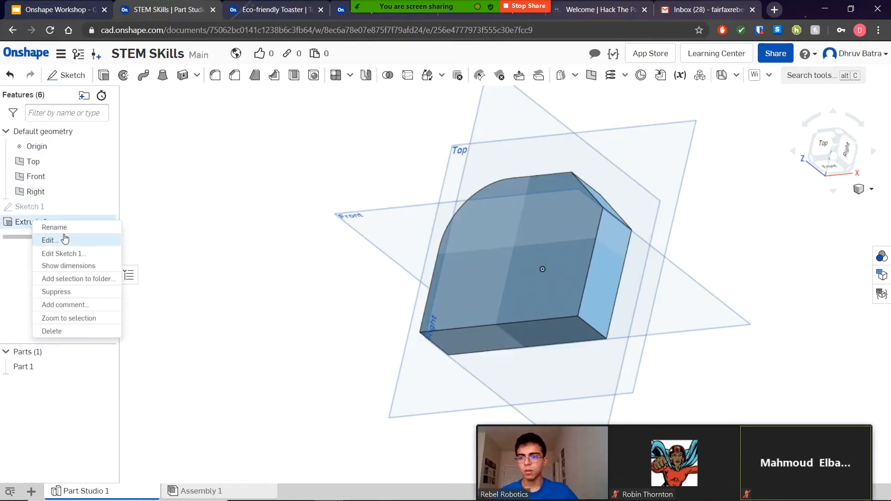
left_click(81, 331)
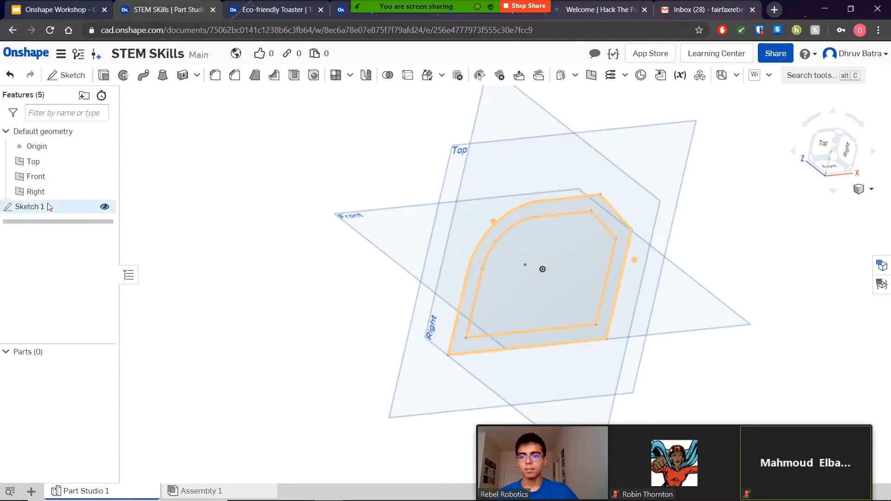
right_click(48, 207)
left_click(100, 380)
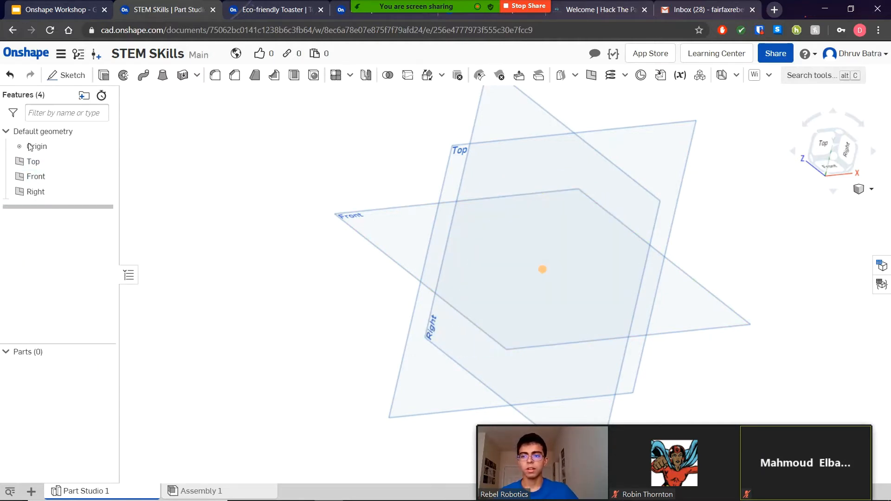
Start a sketch on the Front plane and view the plane straight on
mouse_move(345, 255)
right_mouse_down()
mouse_move(334, 314)
mouse_move(370, 290)
mouse_move(370, 224)
mouse_move(345, 214)
mouse_move(383, 179)
mouse_move(461, 183)
mouse_move(358, 174)
right_mouse_up()
left_click(81, 80)
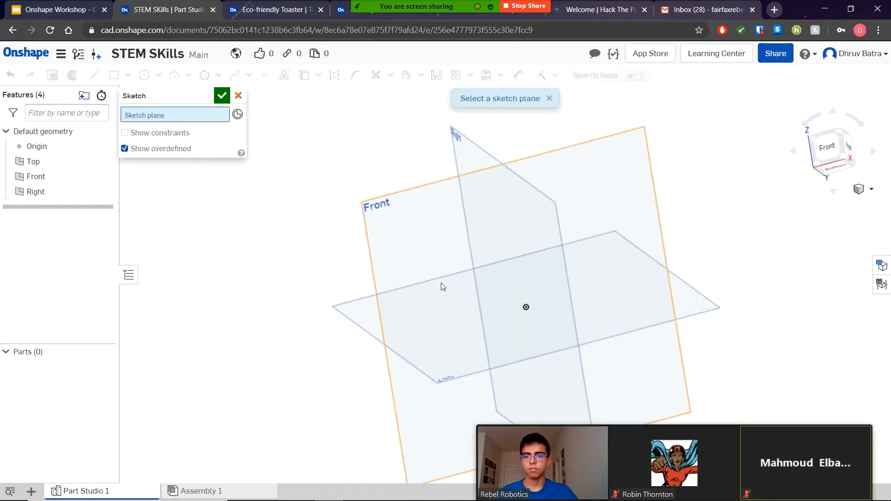
left_click(417, 260)
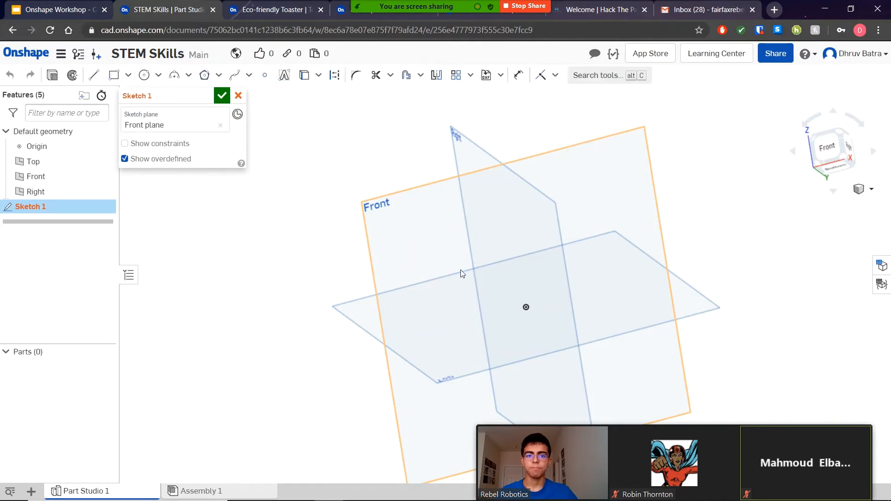
left_click(834, 166)
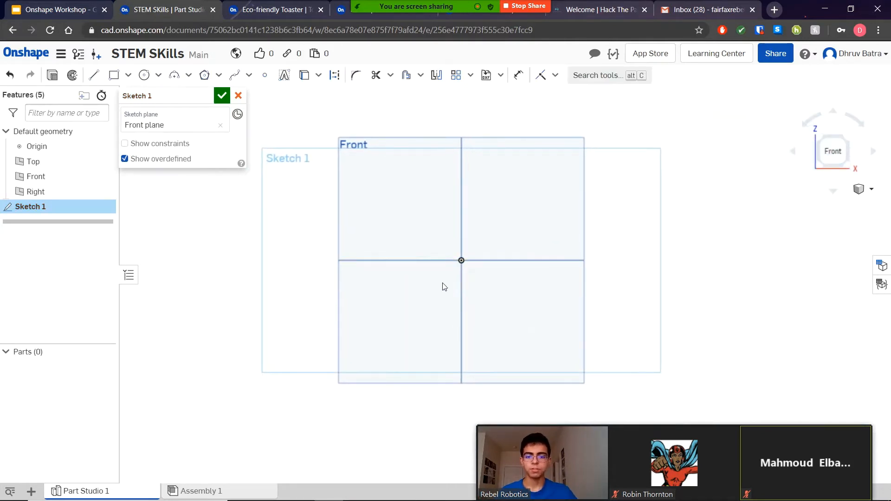
Draw connected lines from the origin: 1.3 in up, about 0.54 in right, 1.3 in down to the horizontal axis, and about 1.67 in right
left_click(114, 75)
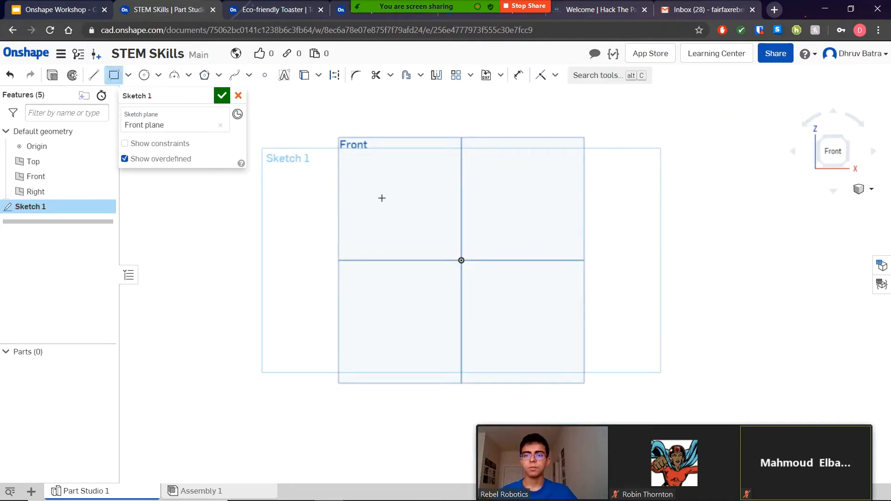
left_click(94, 75)
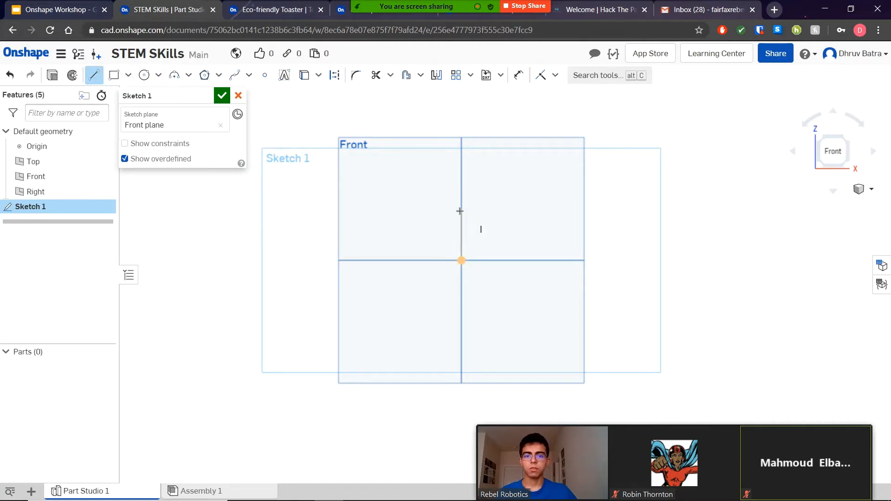
left_click(461, 260)
left_click(461, 202)
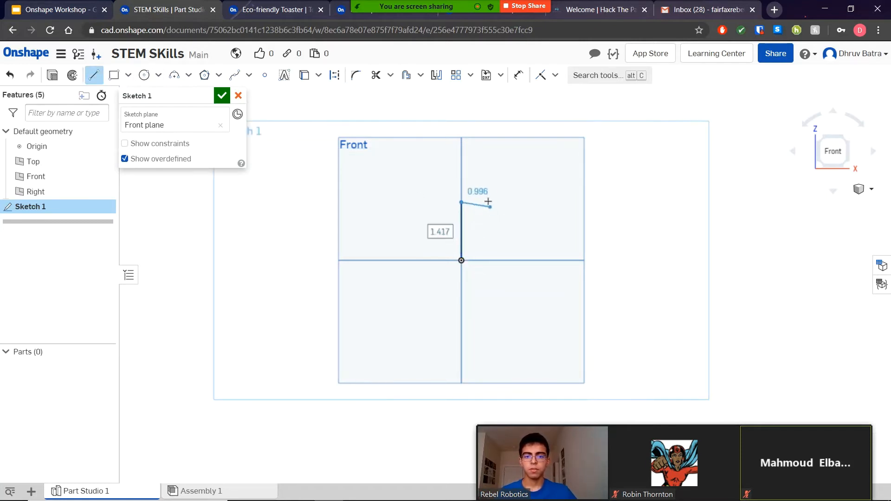
left_click(484, 202)
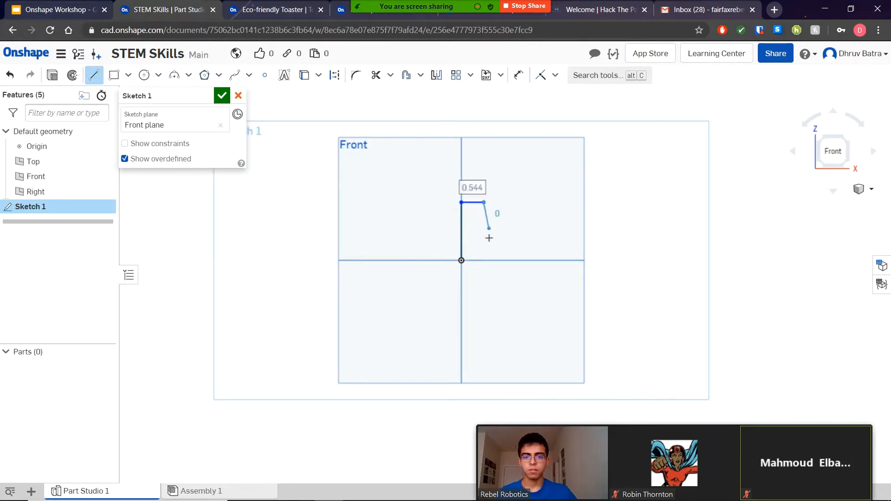
left_click(485, 261)
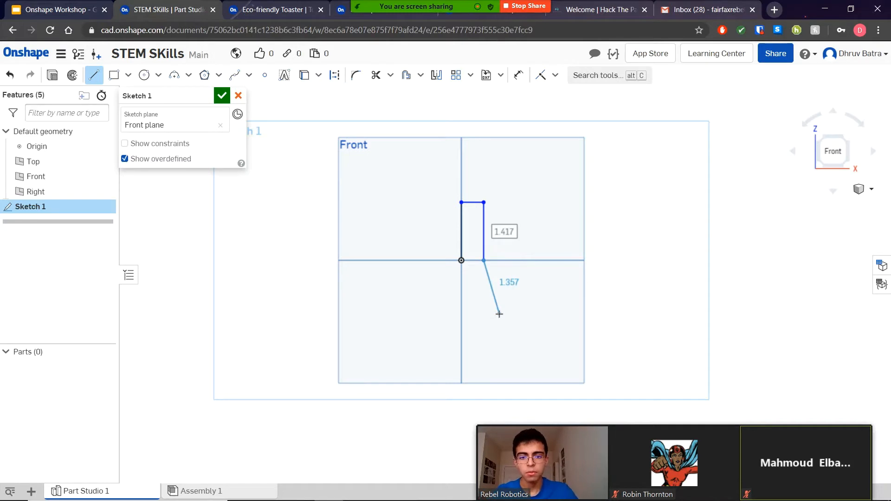
type("1")
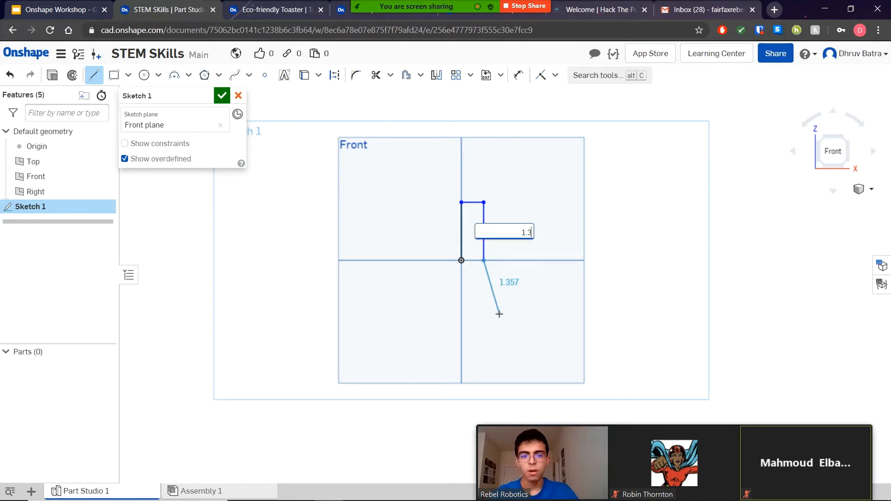
type(".3")
key("Return")
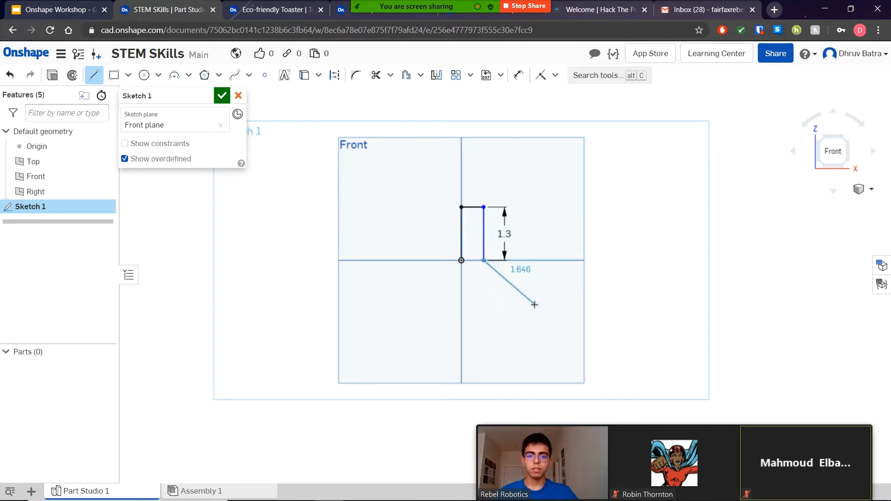
left_click(552, 260)
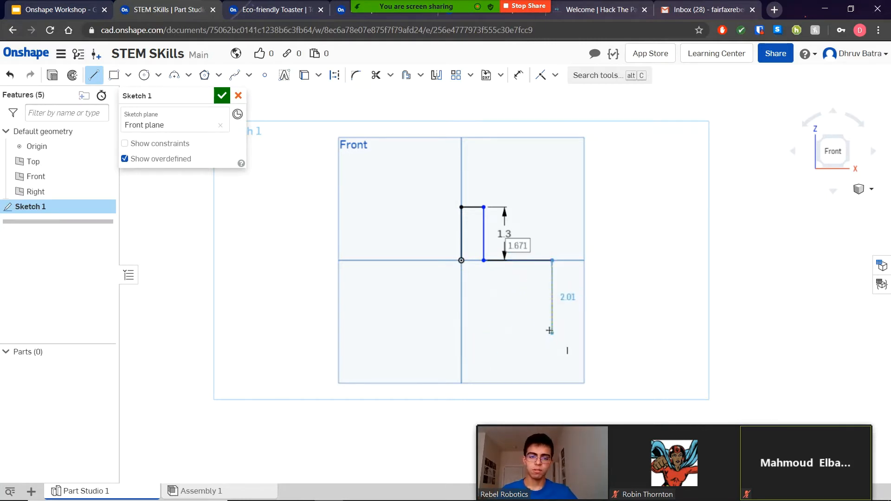
key("Escape")
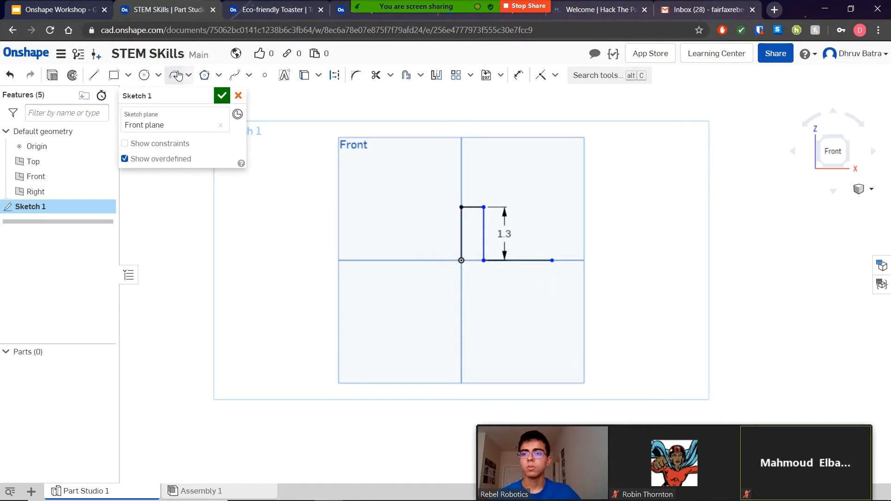
Draw an arc of about 2.02 in radius from the horizontal line's end to the vertical axis, and close it with an about 1.98 in line to the origin
left_click(177, 75)
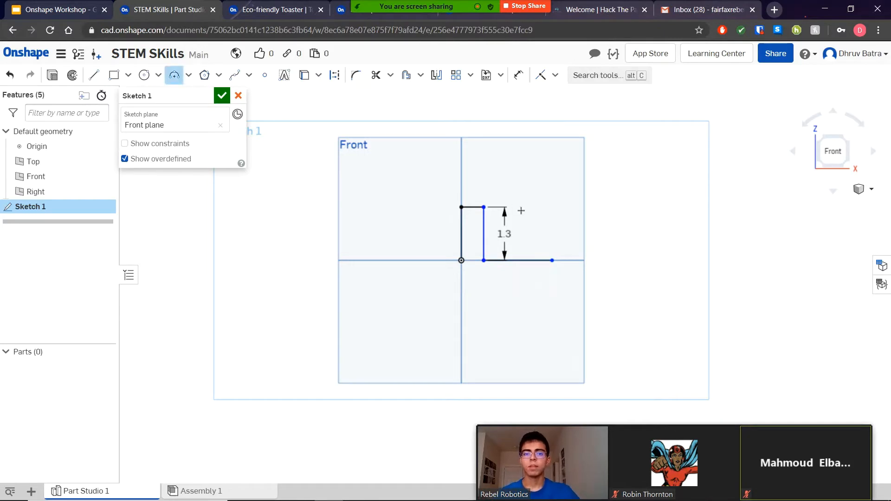
left_click(459, 342)
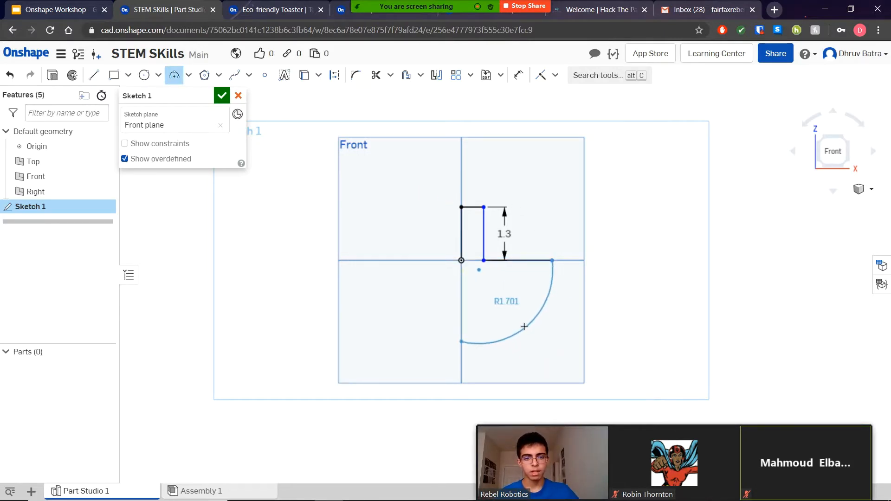
left_click(520, 324)
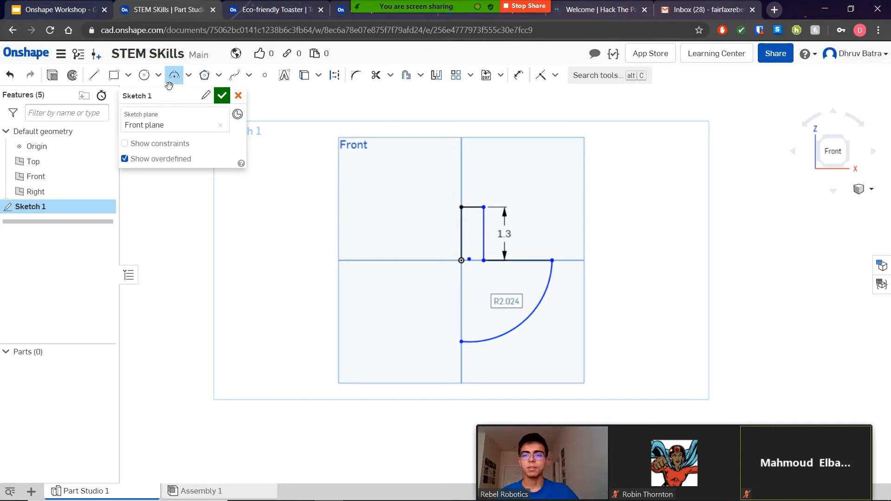
left_click(94, 75)
left_click(462, 260)
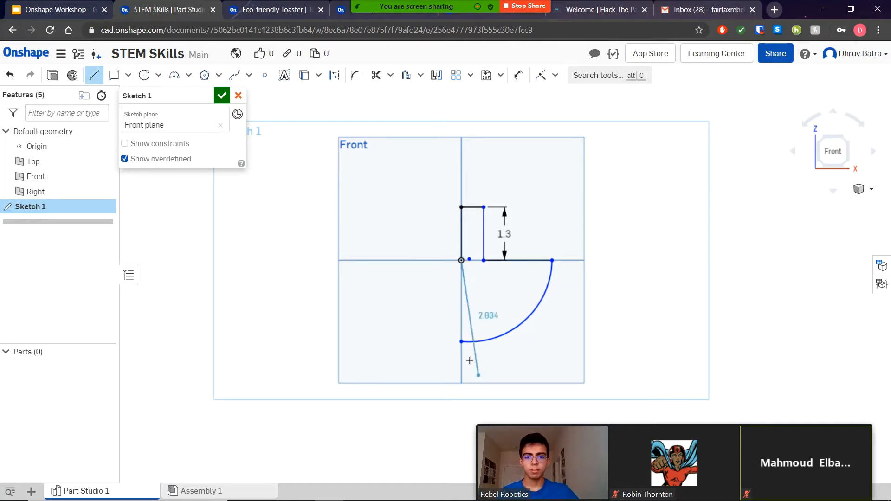
left_click(462, 342)
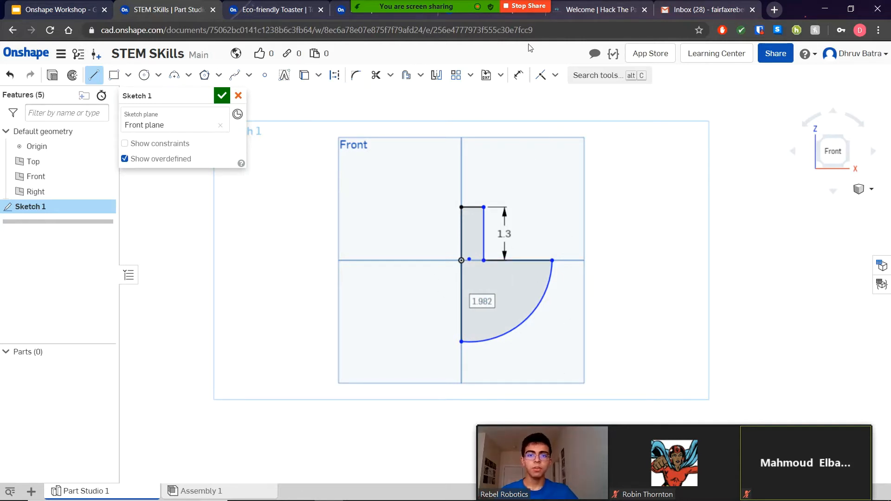
left_click(519, 77)
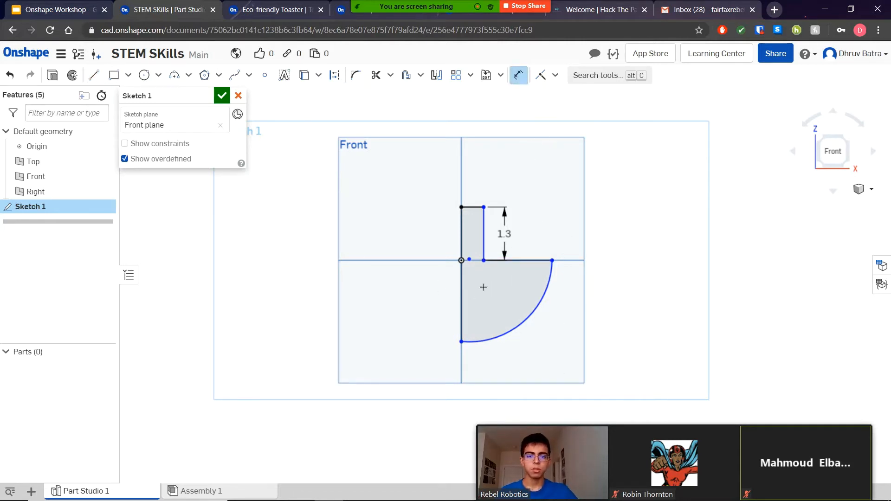
left_click(460, 288)
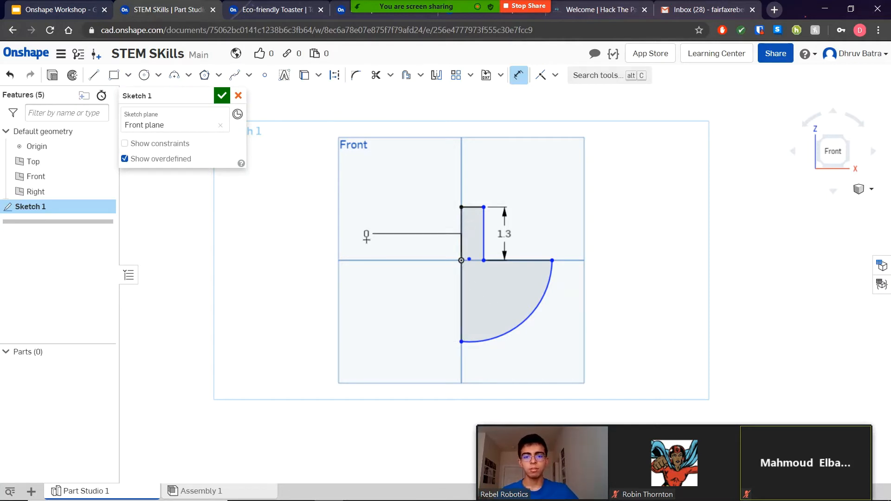
key("Escape")
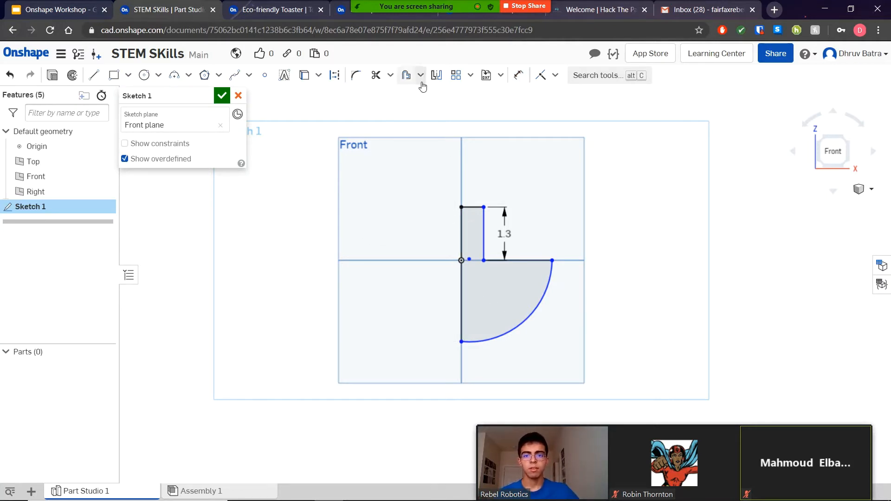
Dimension the vertical line below the origin to 3 in and finish the sketch
left_click(519, 75)
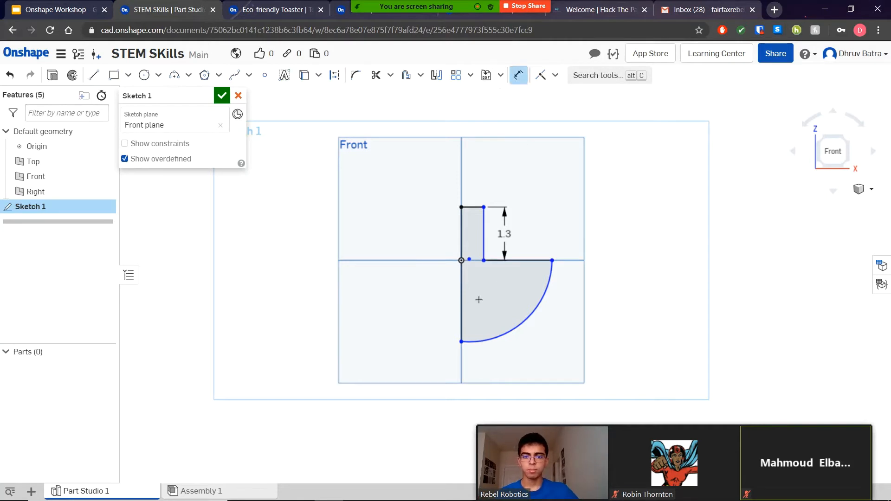
left_click(459, 299)
left_click(408, 304)
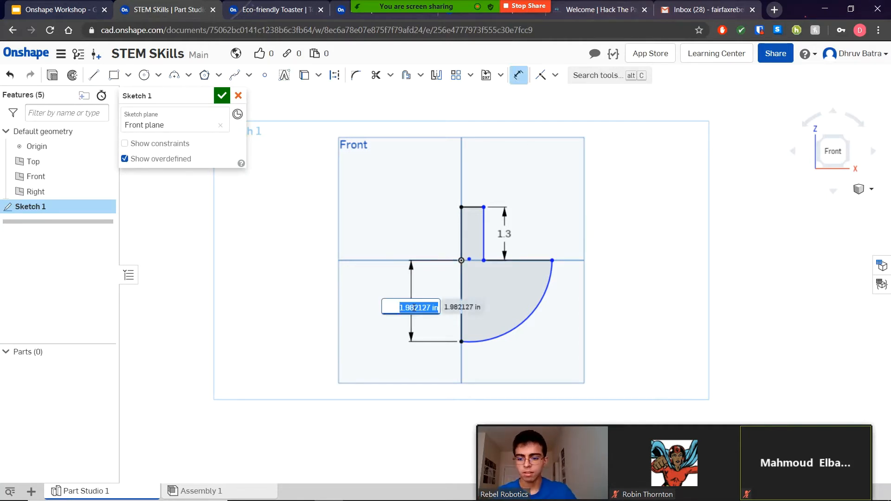
type("3")
key("Return")
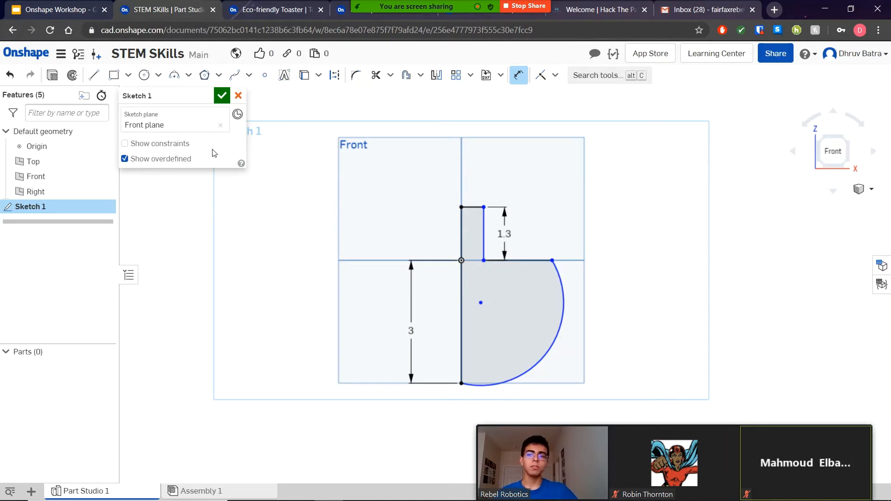
left_click(221, 97)
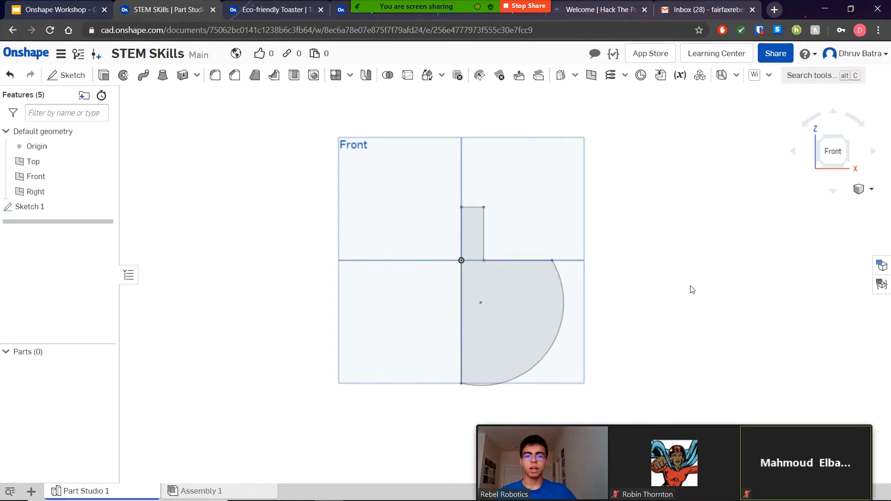
Revolve the sketched profile into a new solid, full turn, around its vertical edge below the origin
right_click_drag(692, 289, 655, 297)
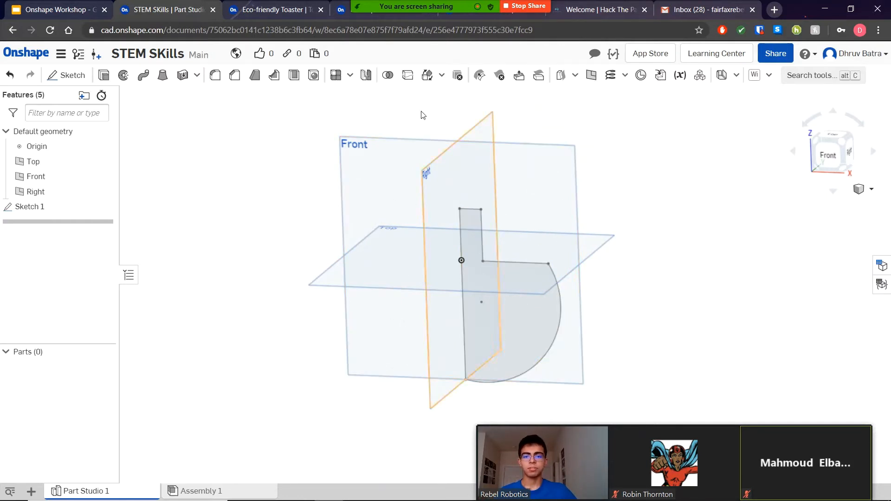
left_click(123, 75)
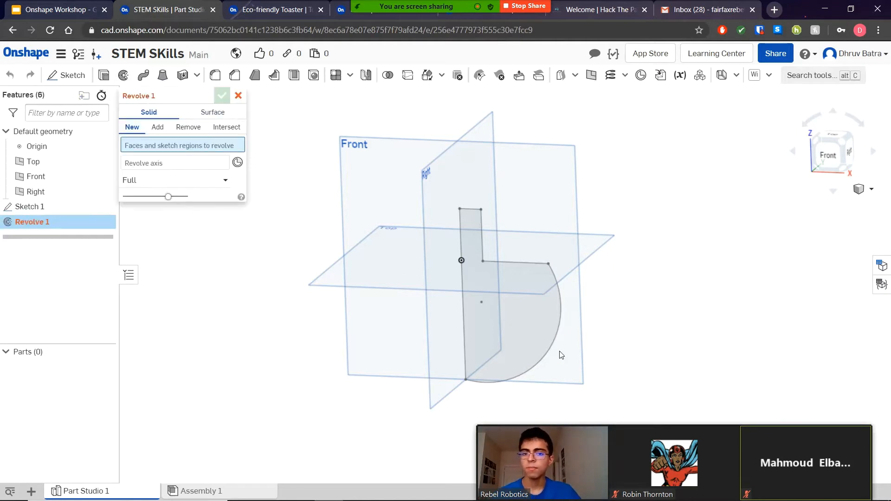
left_click(514, 299)
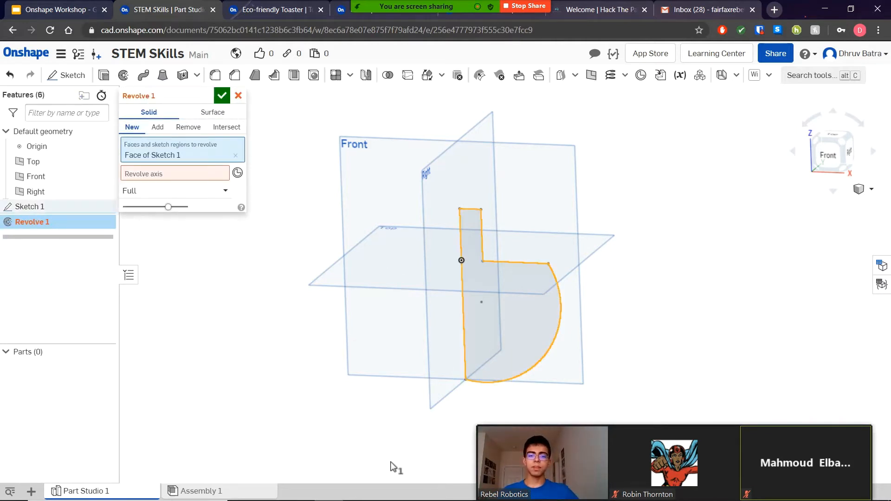
left_click(224, 175)
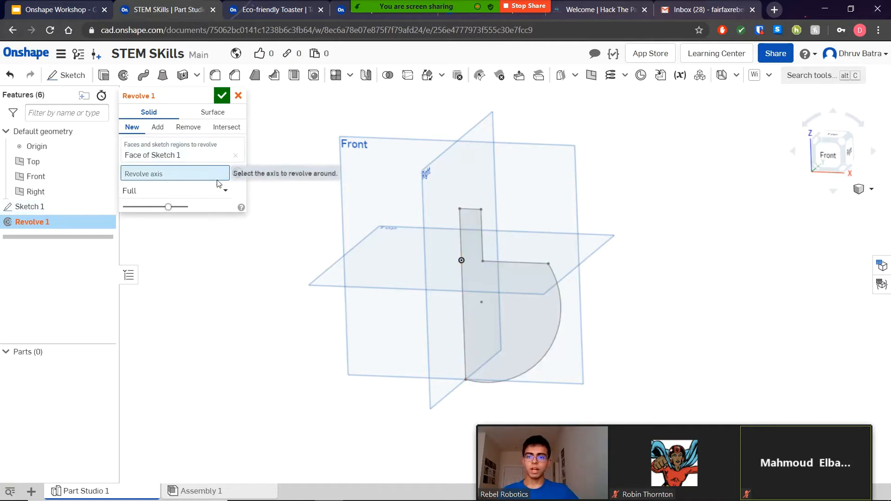
left_click(462, 287)
mouse_move(638, 457)
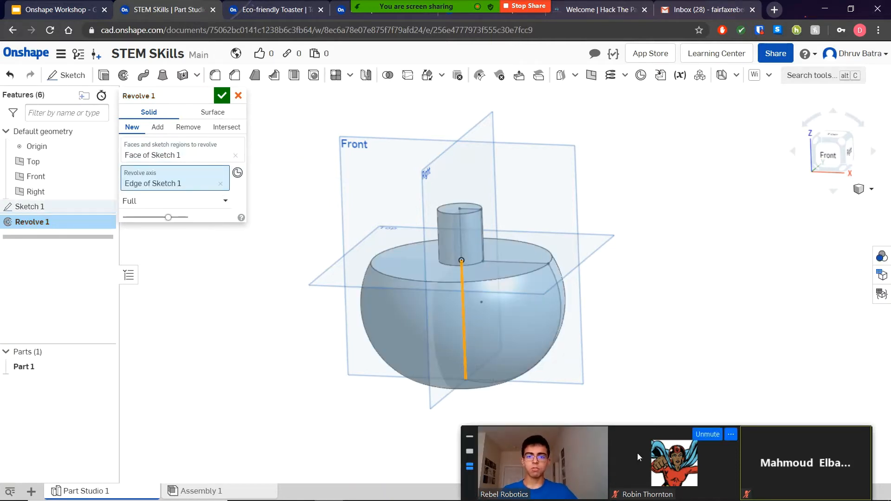
right_click_drag(696, 284, 543, 227)
left_click(221, 96)
right_click_drag(714, 287, 470, 240)
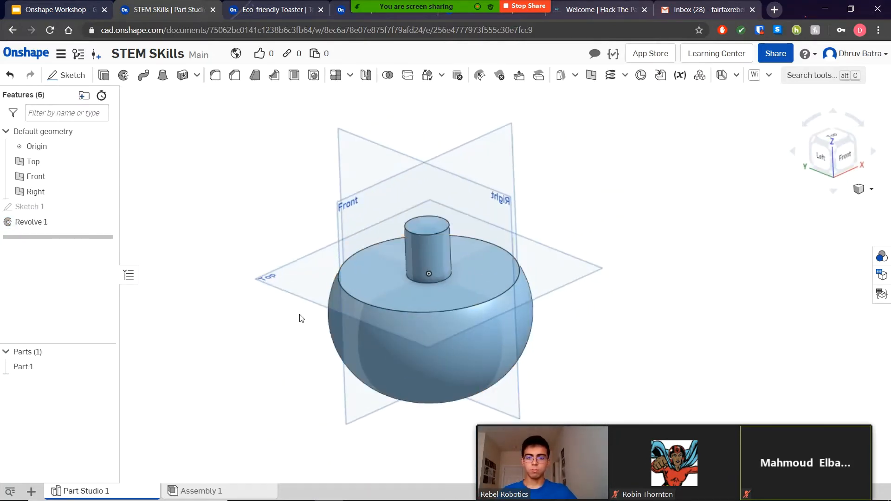
Create a second Part Studio and start a sketch on its Top plane, viewed straight on
left_click(32, 491)
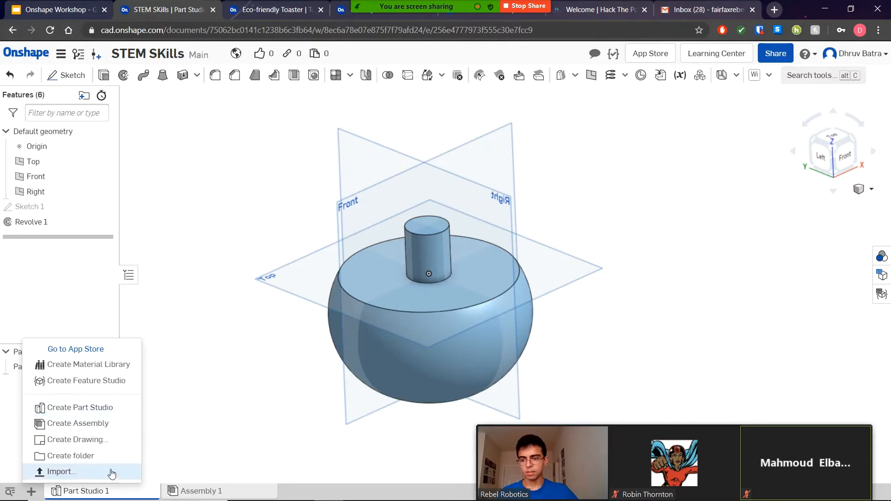
left_click(70, 408)
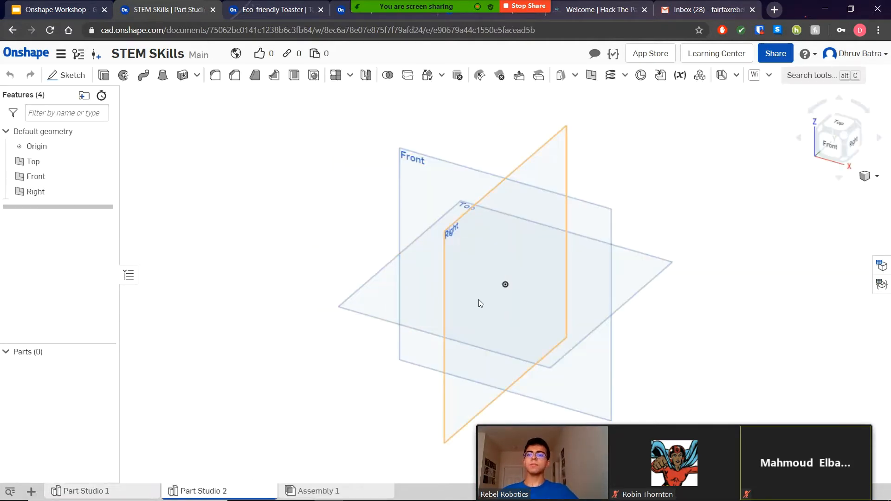
left_click(69, 76)
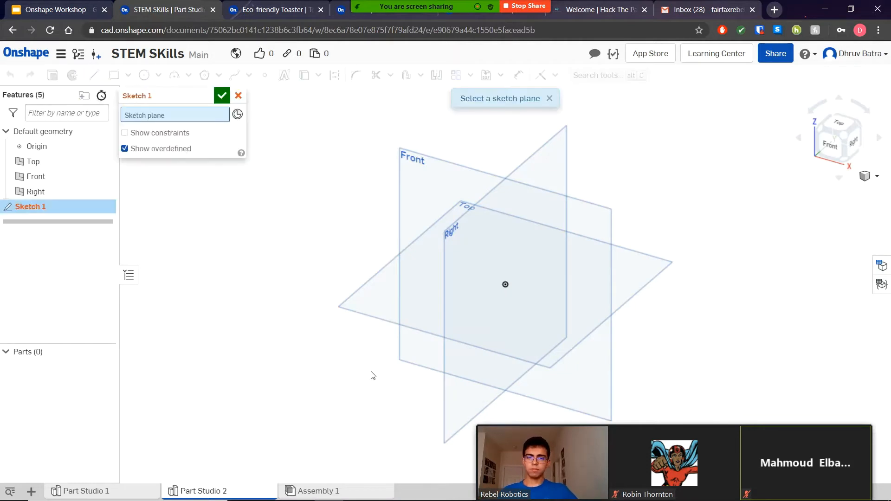
left_click(384, 289)
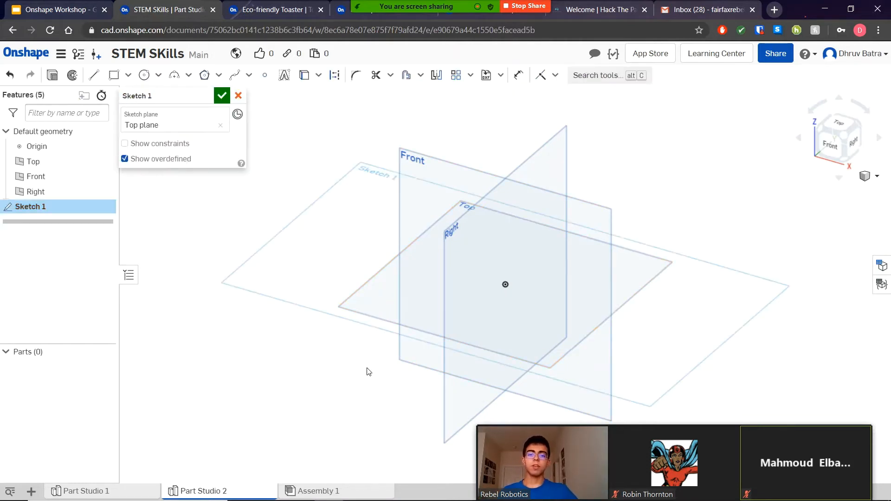
left_click(844, 127)
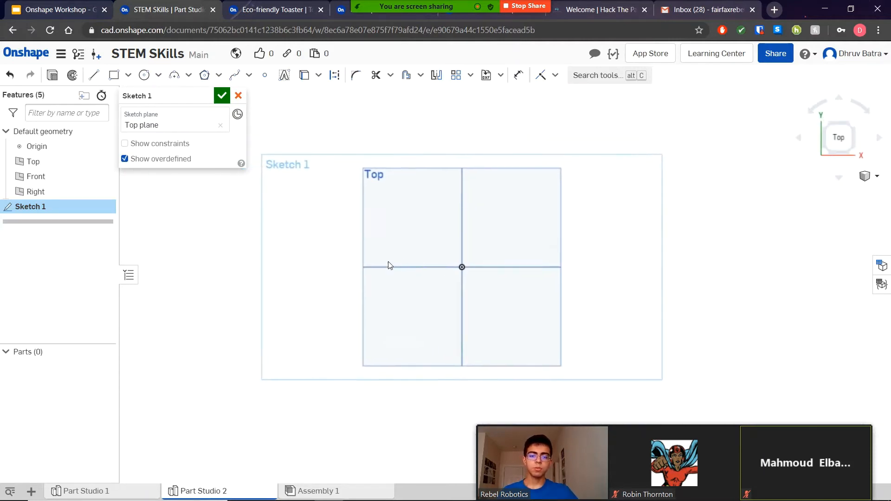
scroll(465, 298, "up", 3)
scroll(475, 316, "down", 2)
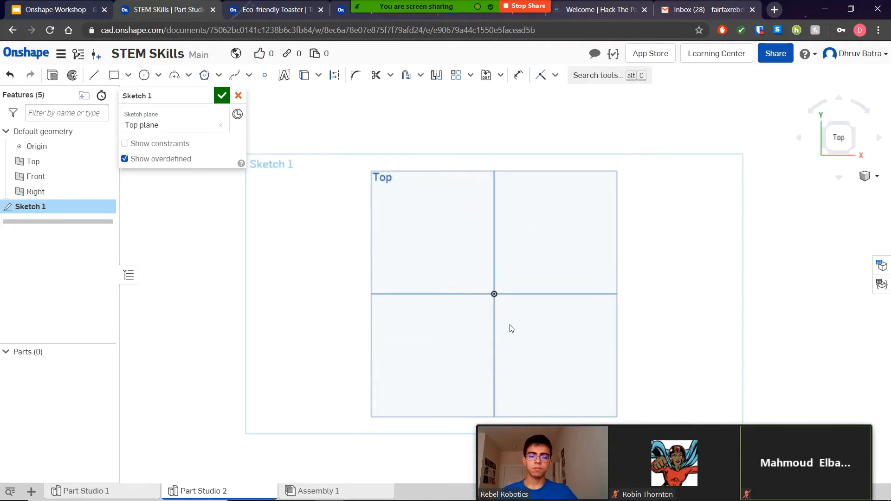
scroll(455, 274, "down", 2)
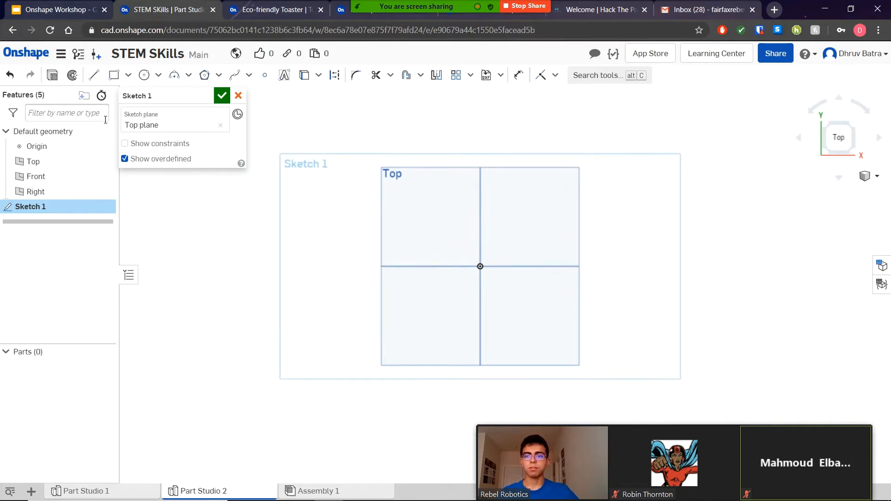
Draw a 5 in by 5 in corner rectangle around the origin and finish the sketch
left_click(113, 75)
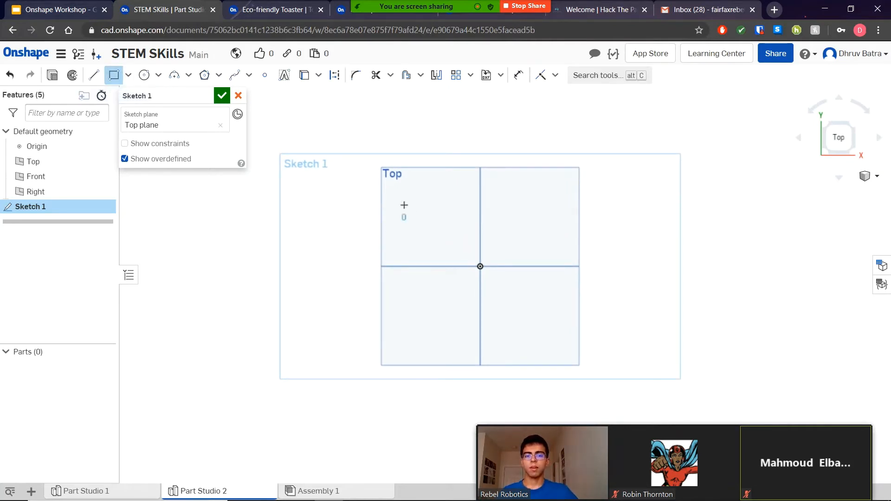
left_click(404, 205)
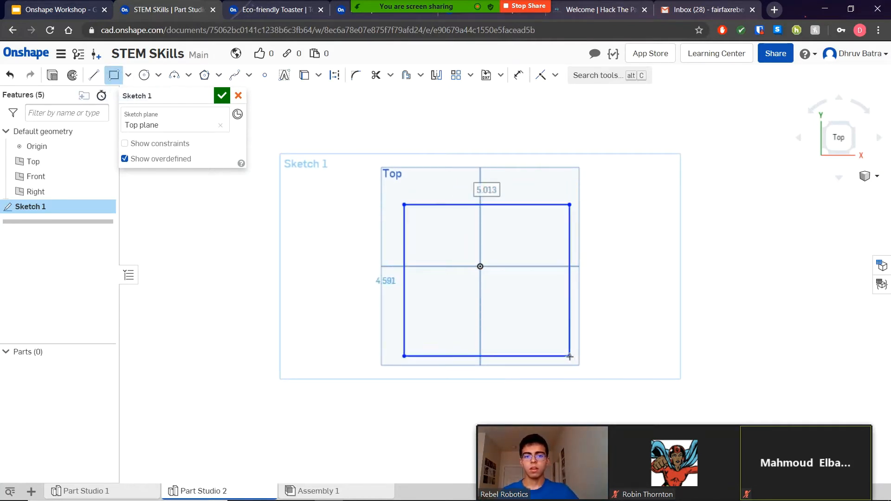
left_click(569, 357)
type("5")
key("Tab")
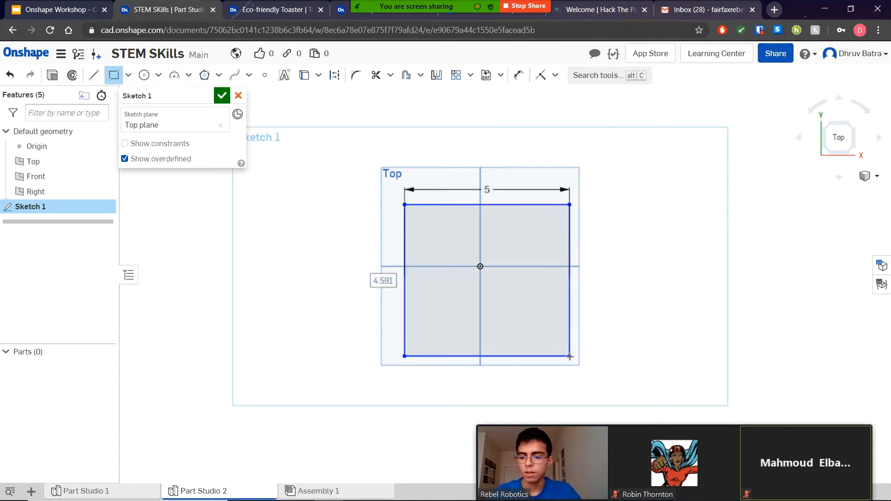
type("5")
key("Return")
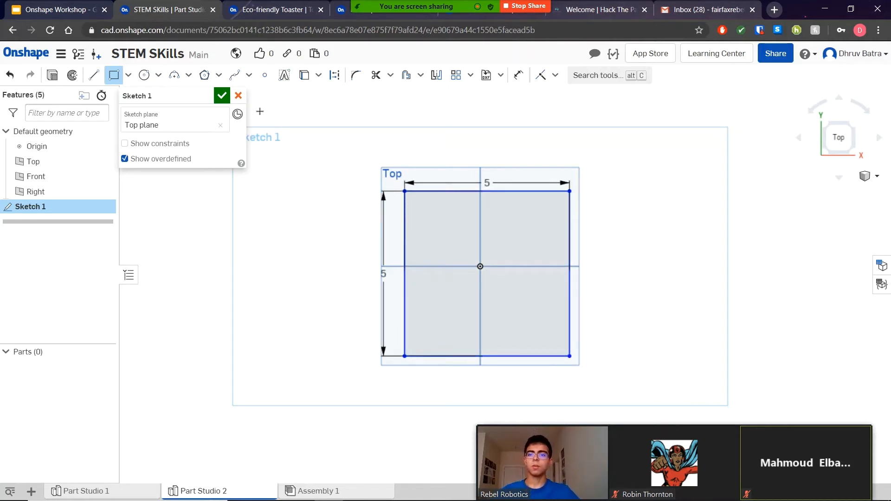
left_click(224, 96)
Create a construction plane offset 4 in above the Top plane
mouse_move(747, 334)
right_mouse_down()
mouse_move(728, 270)
mouse_move(677, 318)
mouse_move(693, 277)
mouse_move(722, 312)
mouse_move(689, 327)
right_mouse_up()
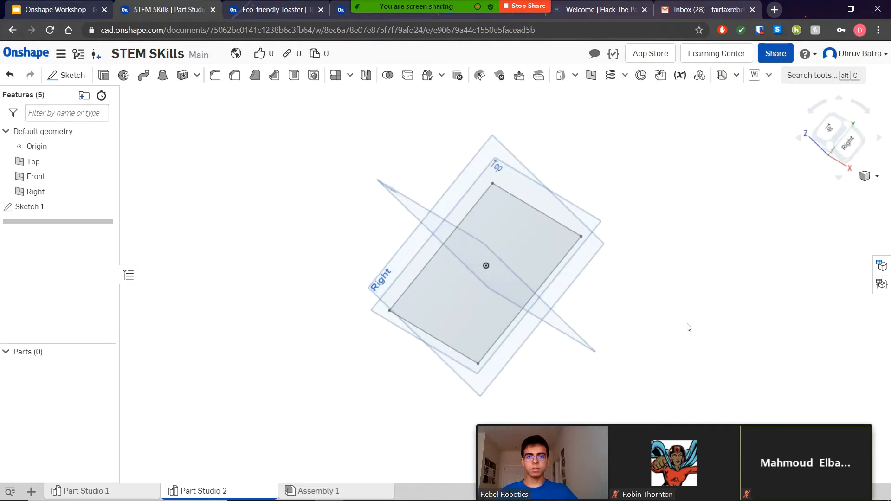
mouse_move(618, 340)
right_mouse_down()
mouse_move(728, 260)
mouse_move(734, 239)
mouse_move(707, 259)
mouse_move(672, 251)
right_mouse_up()
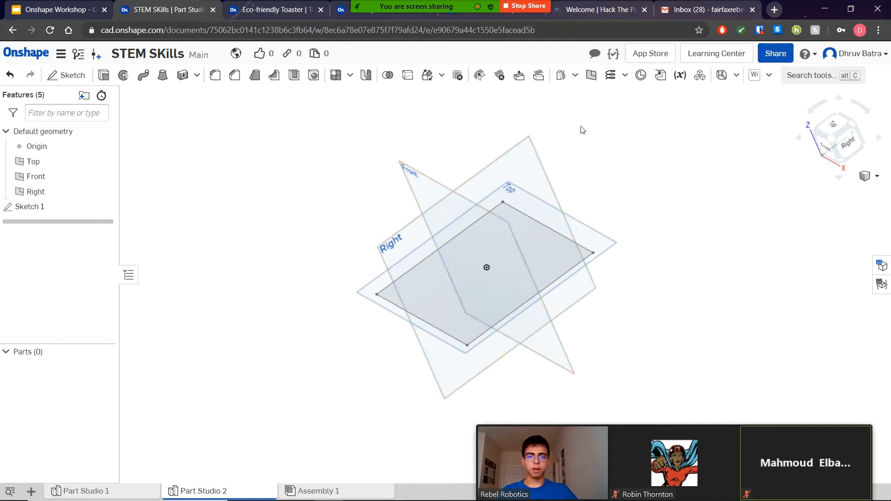
left_click(591, 76)
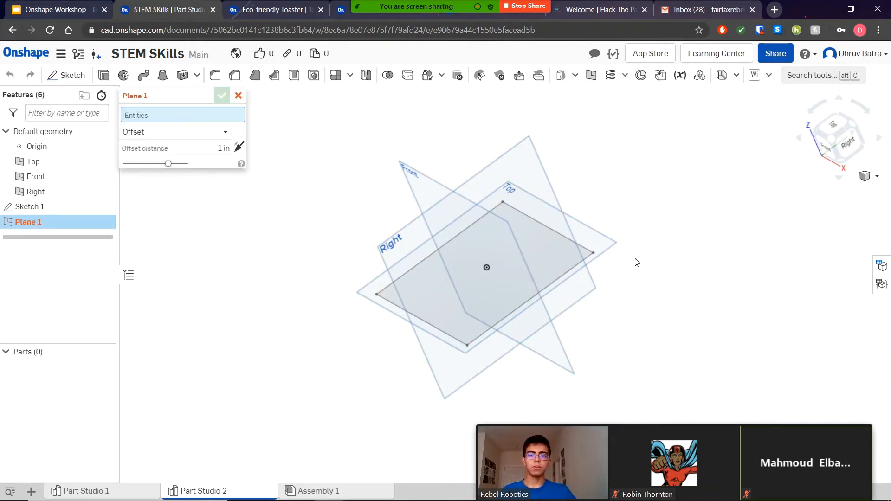
left_click(594, 242)
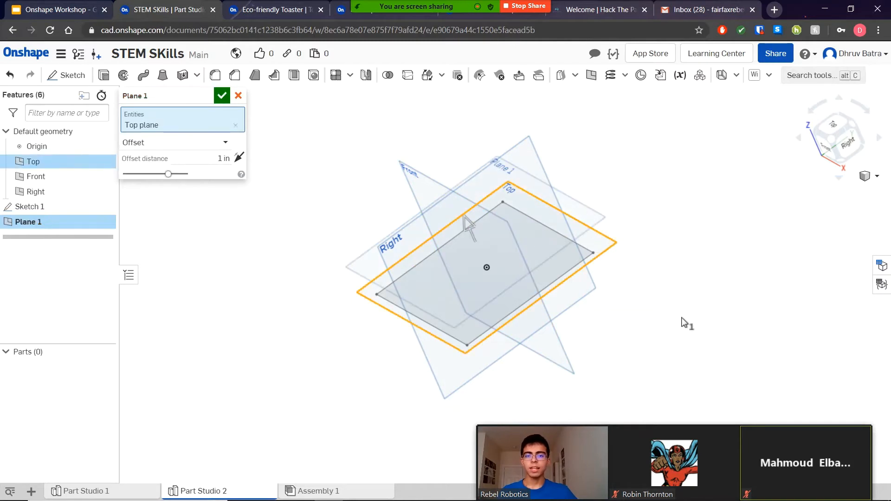
right_click_drag(682, 320, 654, 288)
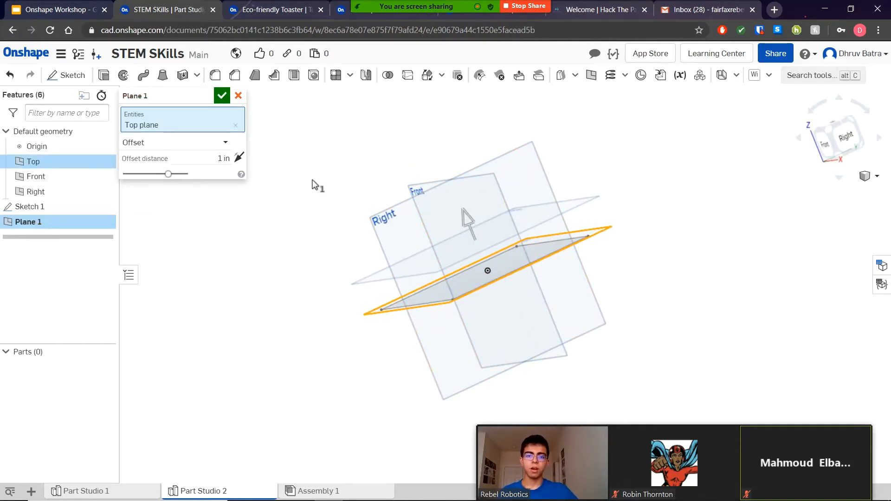
left_click(214, 164)
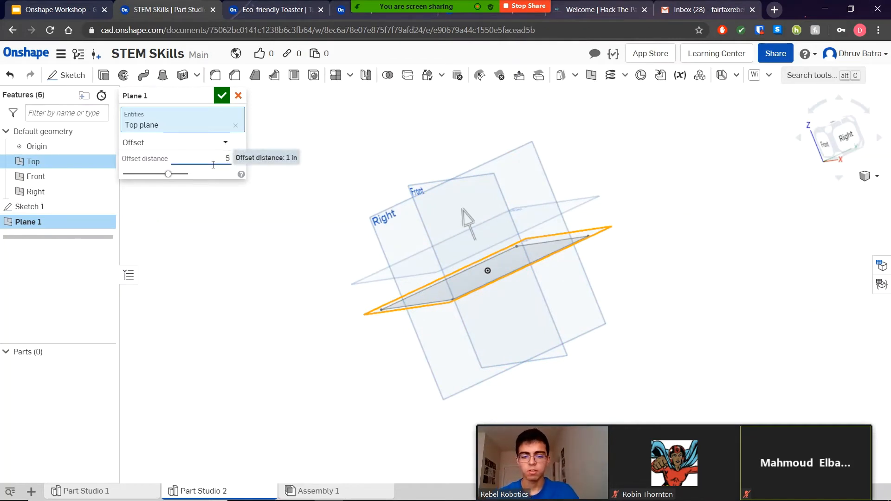
type("5")
key("Return")
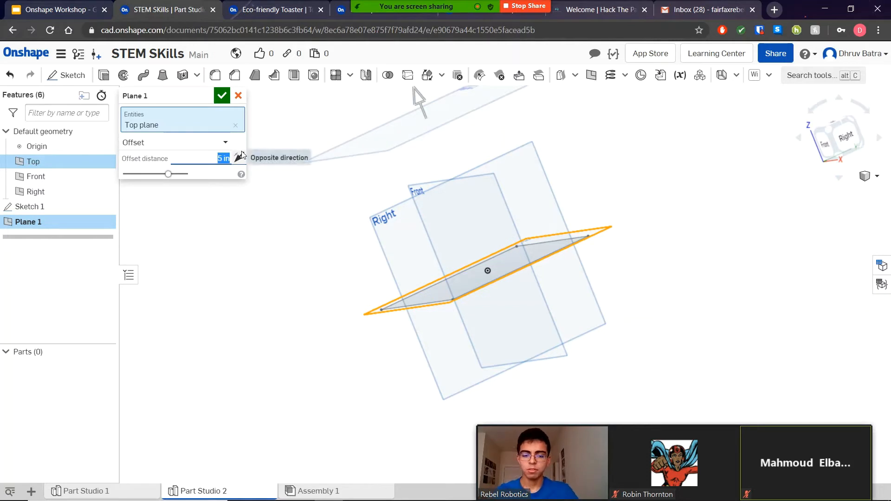
type("4")
key("Return")
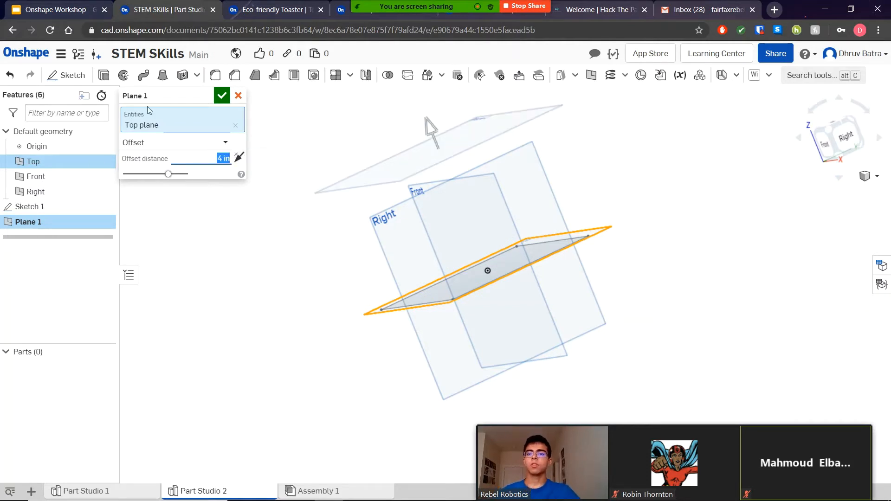
left_click(222, 96)
right_click_drag(599, 164, 615, 239)
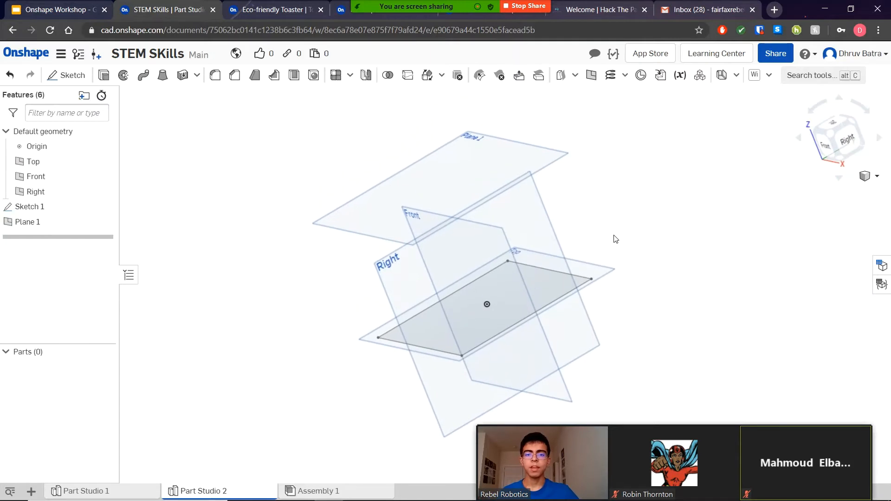
left_click(67, 75)
left_click(485, 164)
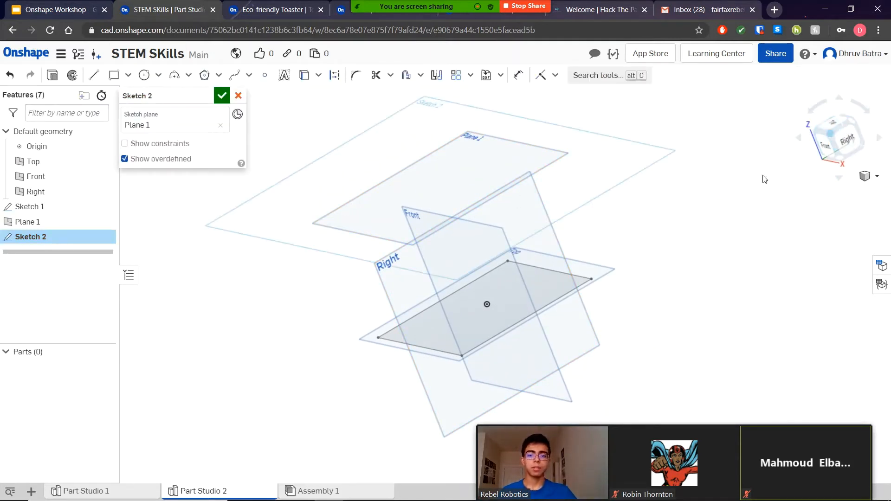
left_click(239, 97)
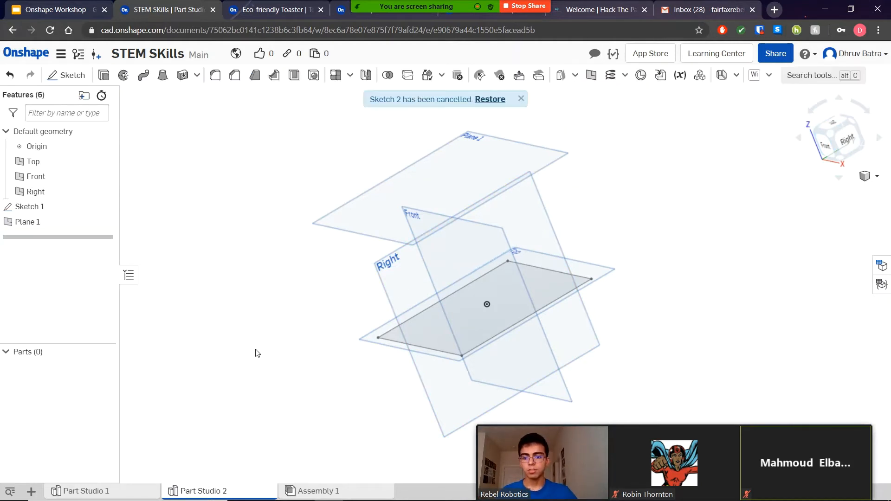
Switch to Part Studio 1 and examine the revolved solid, especially the flat end face of its upper cylinder
left_click(317, 490)
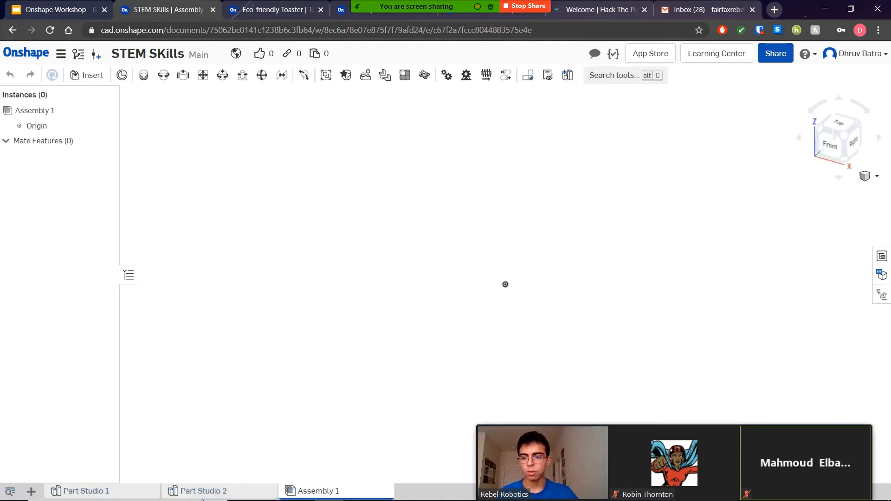
left_click(203, 491)
left_click(107, 490)
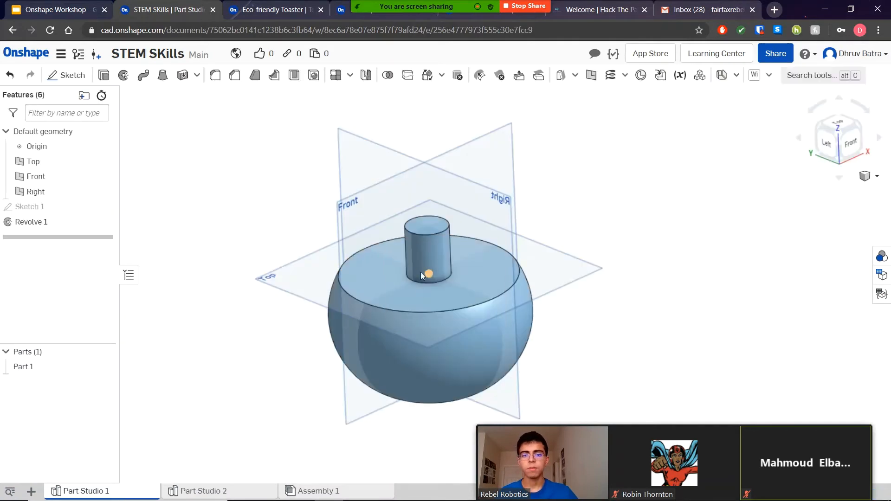
scroll(467, 221, "up", 5)
mouse_move(508, 293)
right_mouse_down()
mouse_move(508, 266)
mouse_move(503, 287)
right_mouse_up()
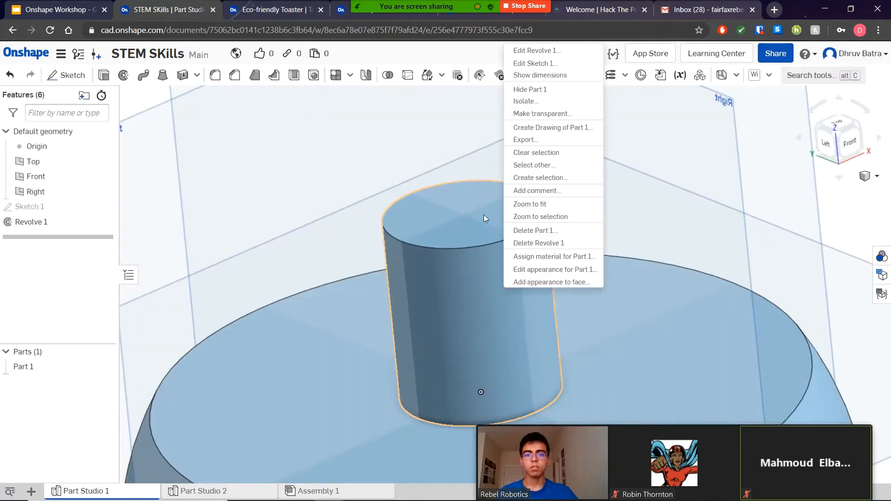
left_click(450, 222)
right_click_drag(663, 263, 661, 299)
scroll(661, 299, "down", 5)
right_click_drag(738, 310, 620, 275)
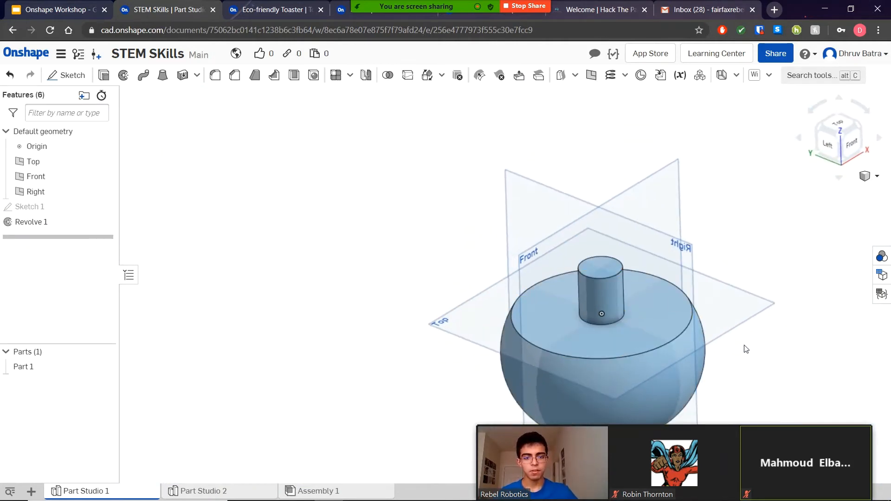
right_click_drag(745, 349, 542, 274)
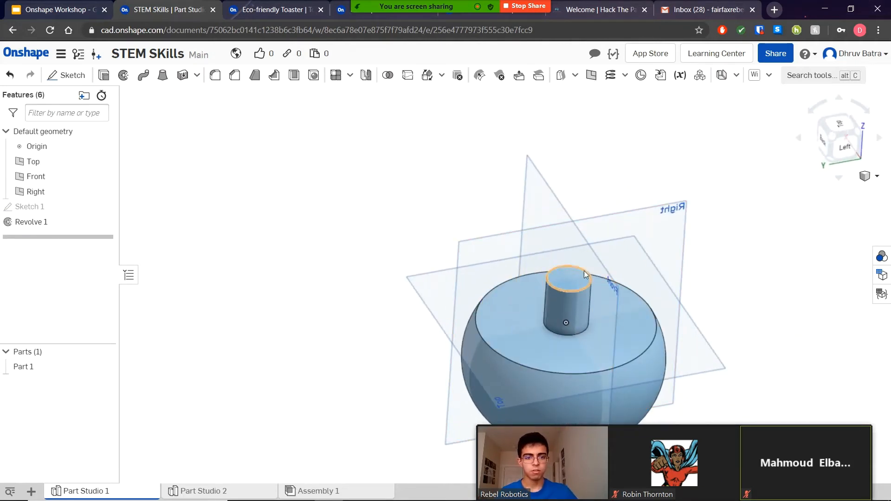
mouse_move(787, 345)
right_mouse_down()
mouse_move(793, 326)
mouse_move(762, 368)
right_mouse_up()
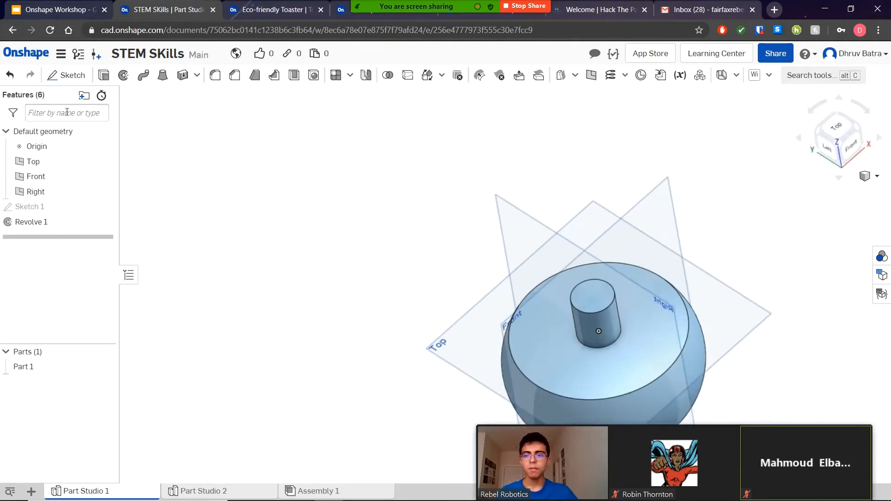
left_click(67, 75)
left_click(602, 292)
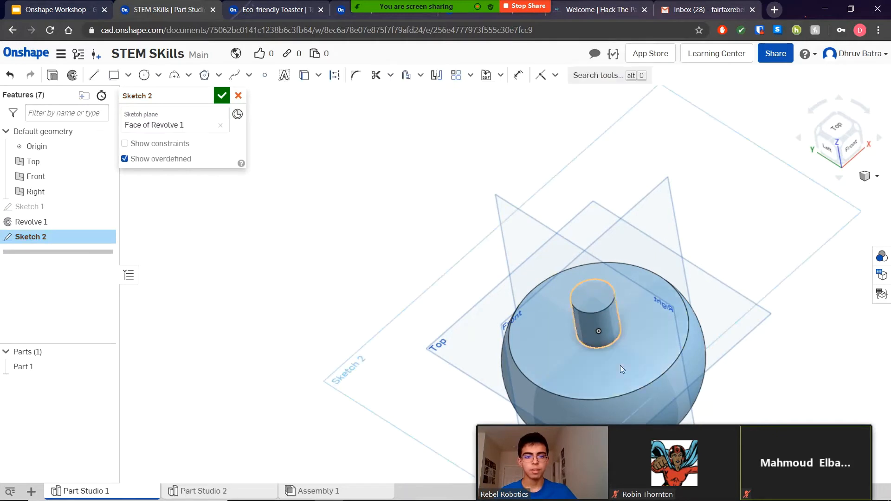
right_click_drag(676, 369, 691, 364)
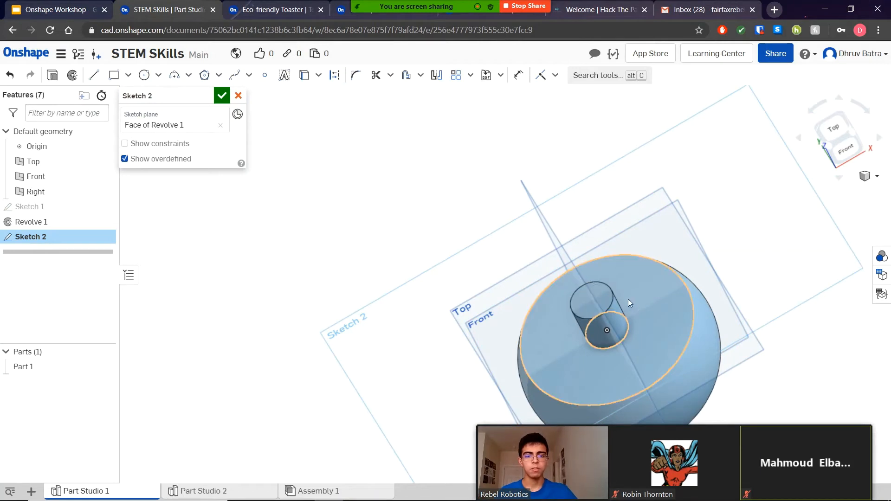
left_click(238, 95)
Return to Part Studio 2 and start a sketch on the offset plane above the square, viewed straight on
left_click(232, 493)
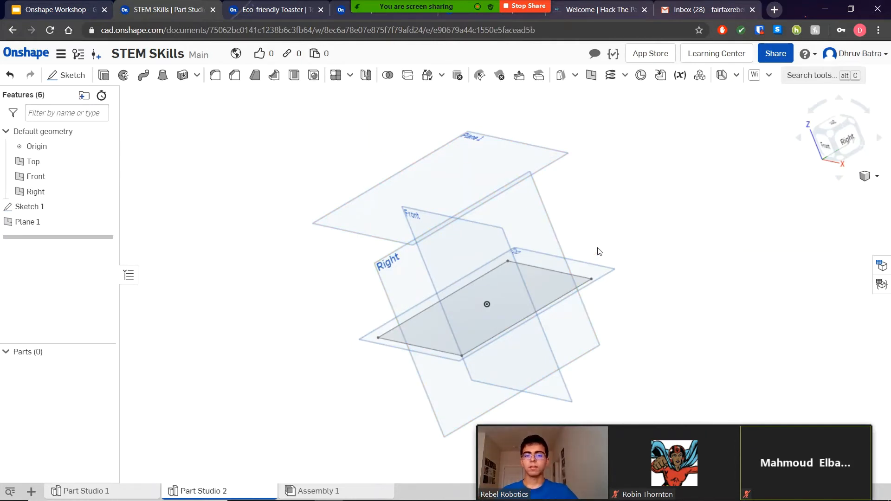
left_click(69, 72)
left_click(436, 185)
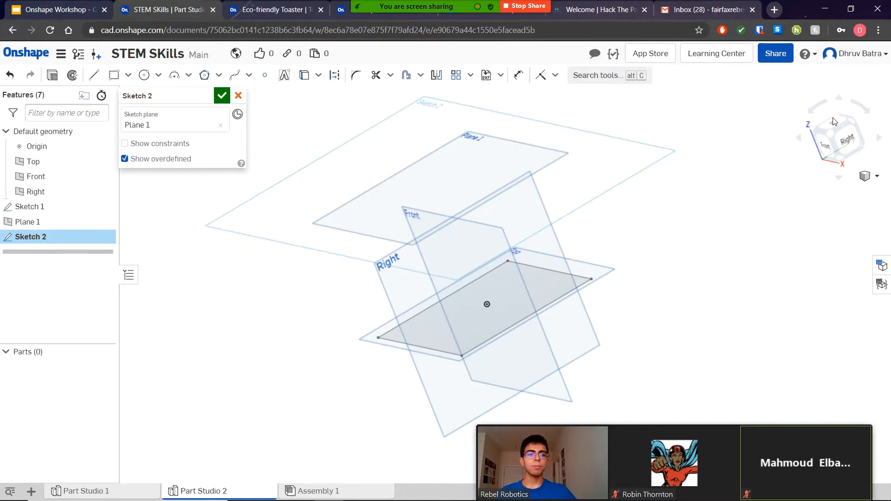
key("n")
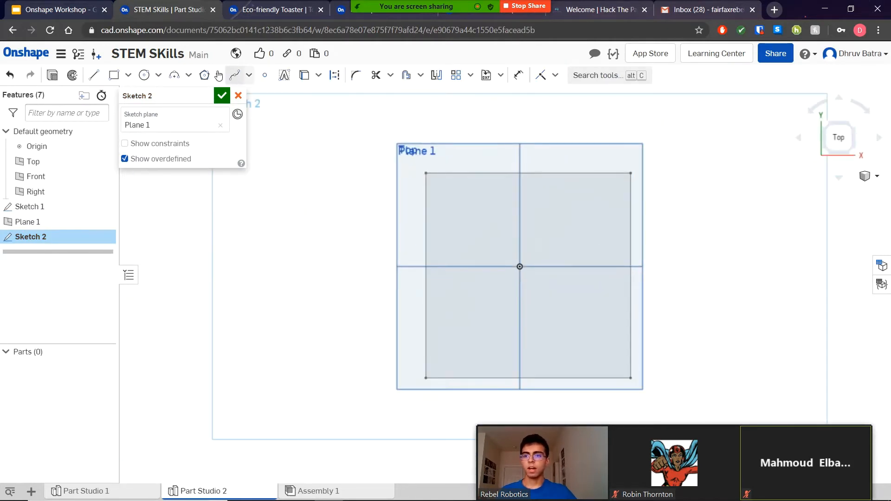
Draw a 2 in diameter circle centred on the origin and finish the sketch
left_click(129, 75)
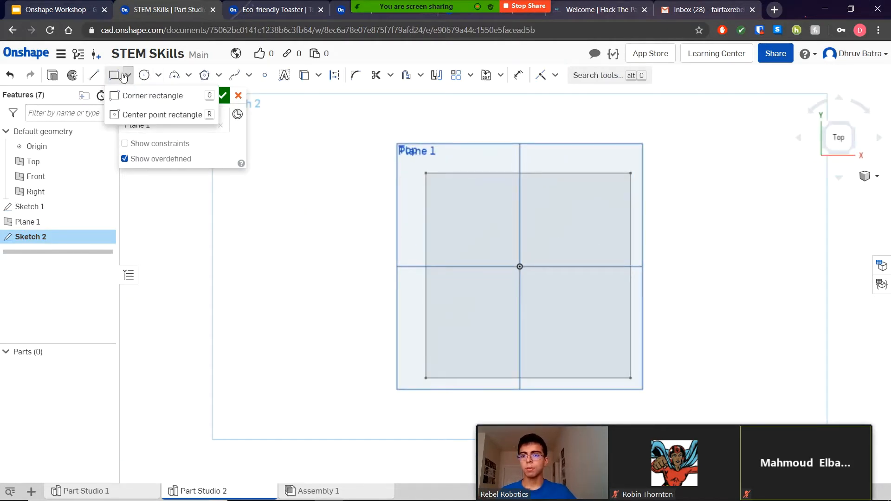
left_click(159, 75)
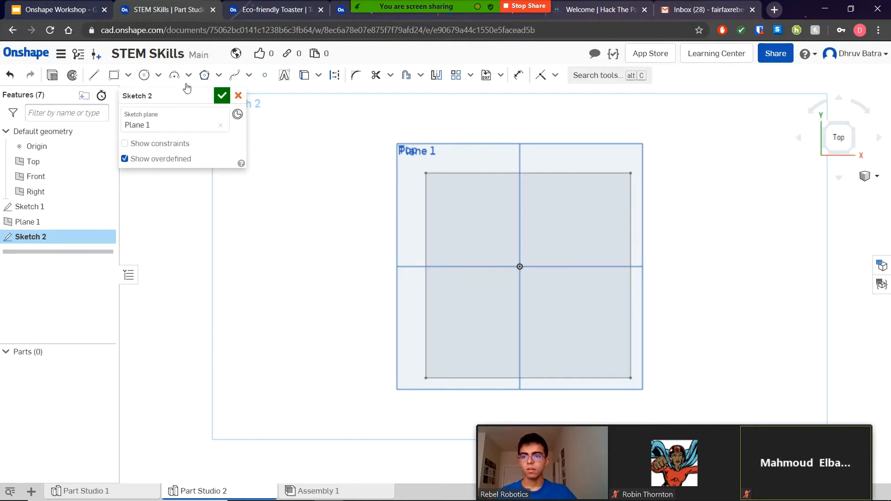
left_click(144, 74)
left_click(520, 267)
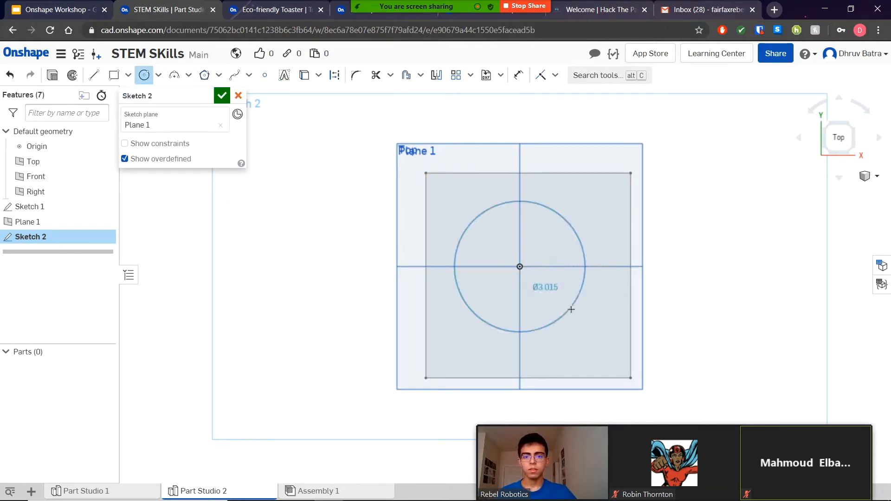
type("5")
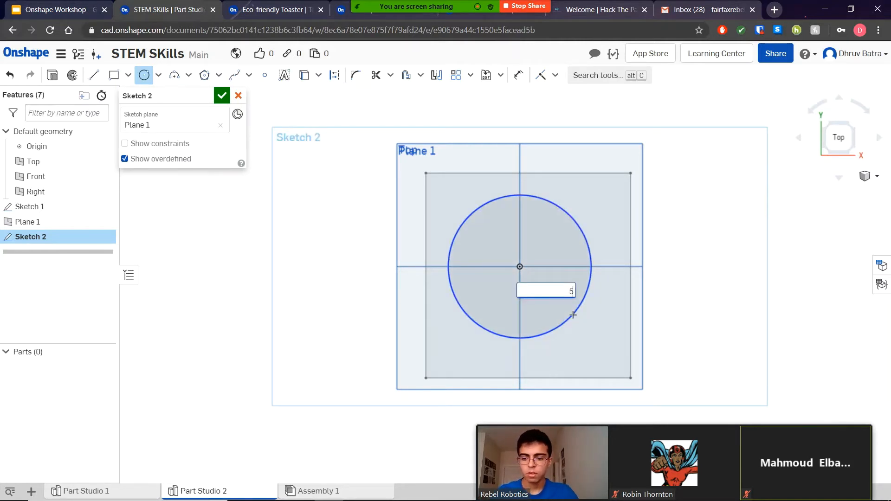
key("Return")
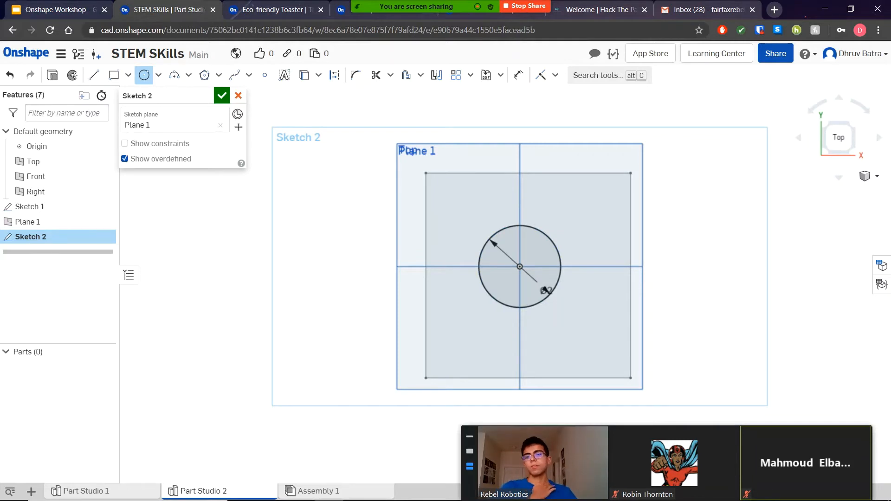
left_click(223, 97)
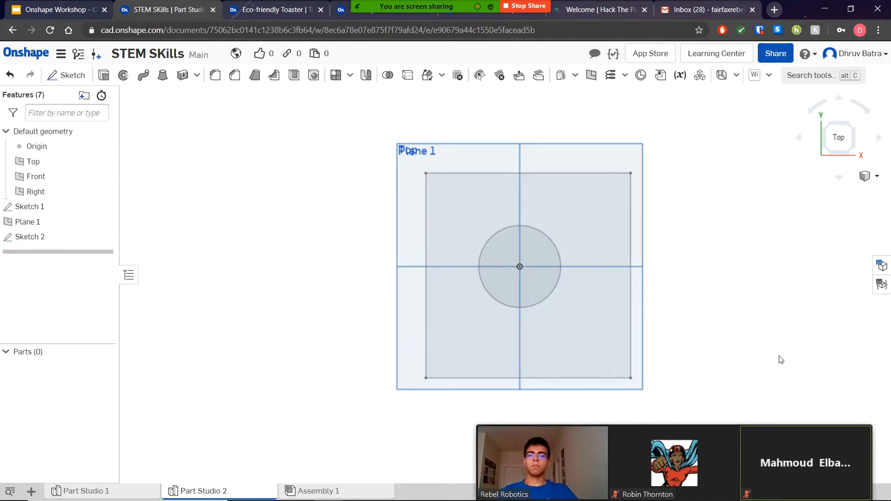
Loft a new solid from the square sketch on the Top plane to the circle on the offset plane
mouse_move(778, 360)
right_mouse_down()
mouse_move(785, 257)
mouse_move(673, 253)
mouse_move(700, 246)
right_mouse_up()
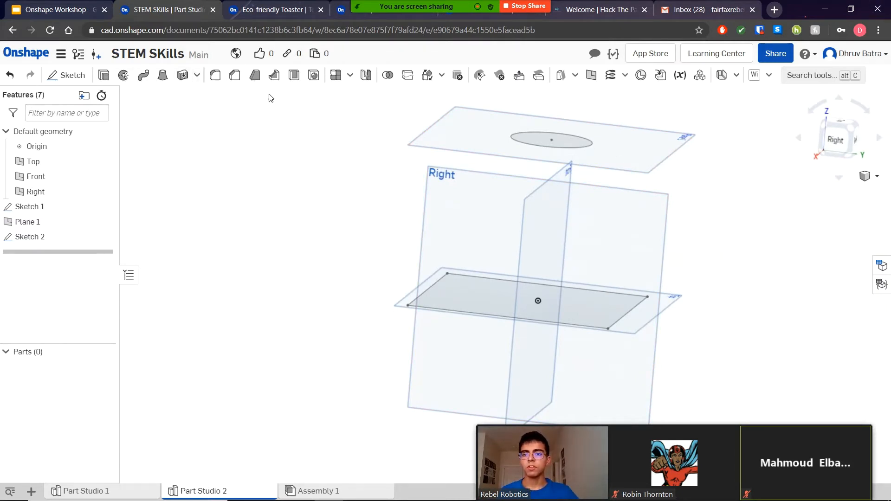
left_click(163, 76)
left_click(489, 291)
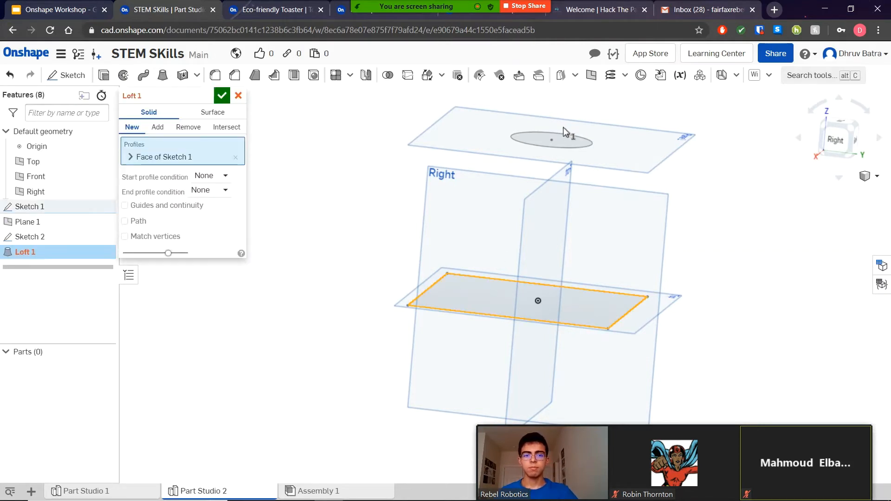
left_click(536, 141)
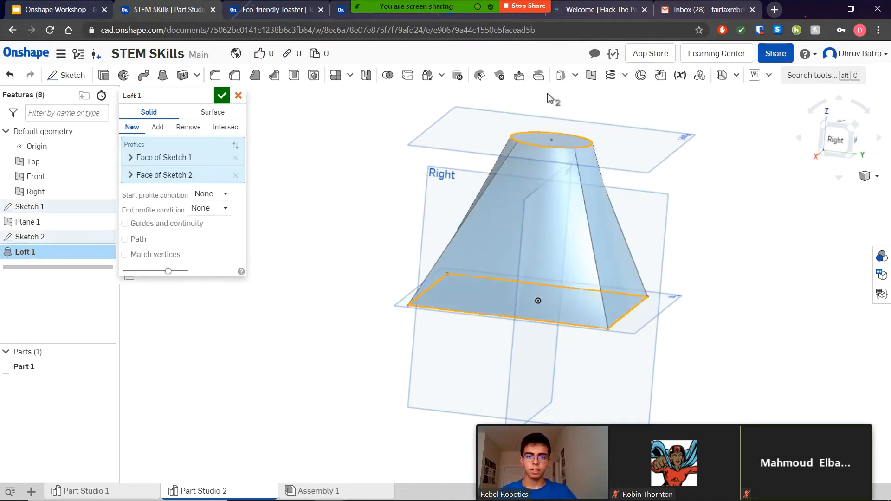
left_click(221, 95)
Inspect the lofted solid from several sides and reopen its circle sketch for viewing, leaving it unedited
right_click_drag(685, 197, 680, 267)
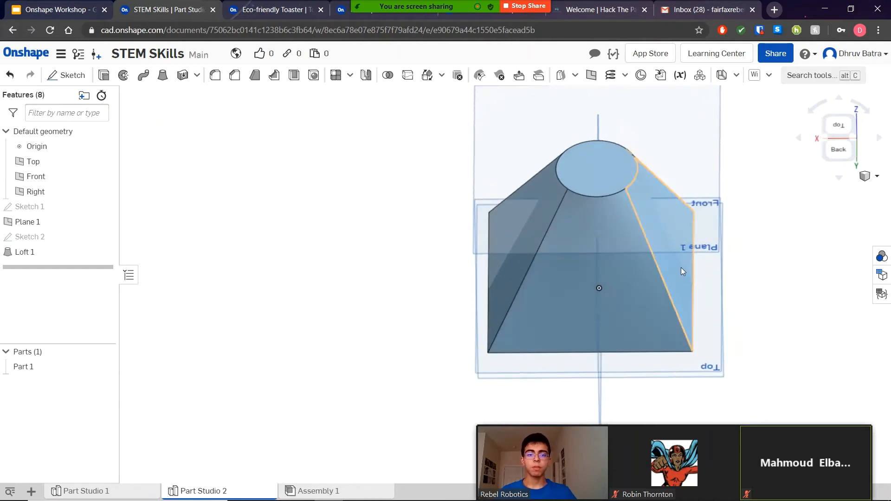
middle_click_drag(680, 268, 446, 208)
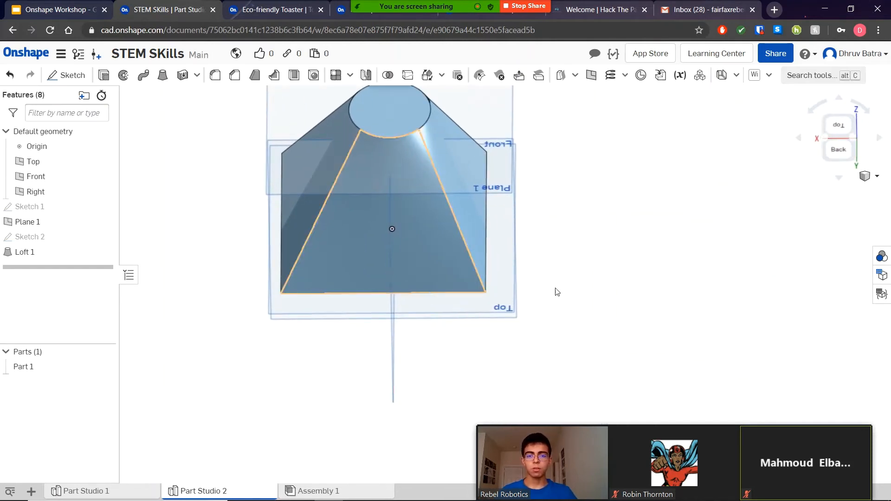
mouse_move(557, 291)
right_mouse_down()
mouse_move(660, 312)
mouse_move(508, 137)
mouse_move(532, 227)
right_mouse_up()
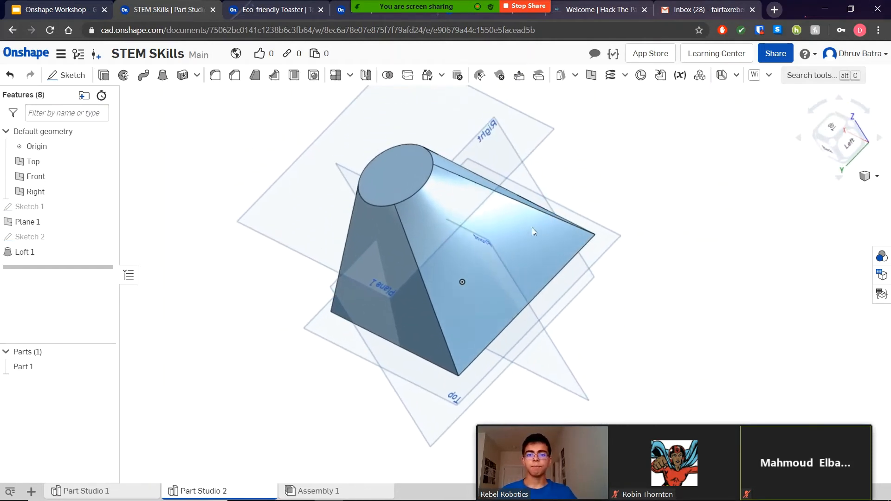
double_click(40, 237)
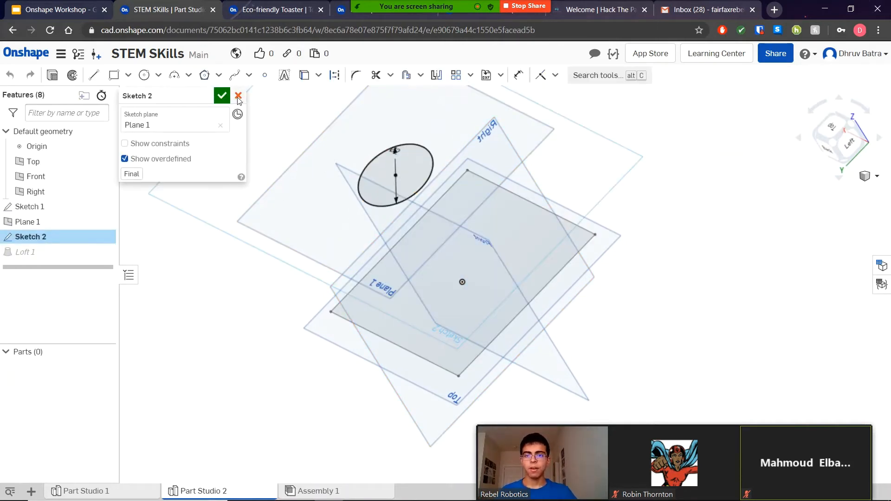
left_click(222, 96)
Start a sketch on the loft's circular top face, viewed straight on
left_click(72, 77)
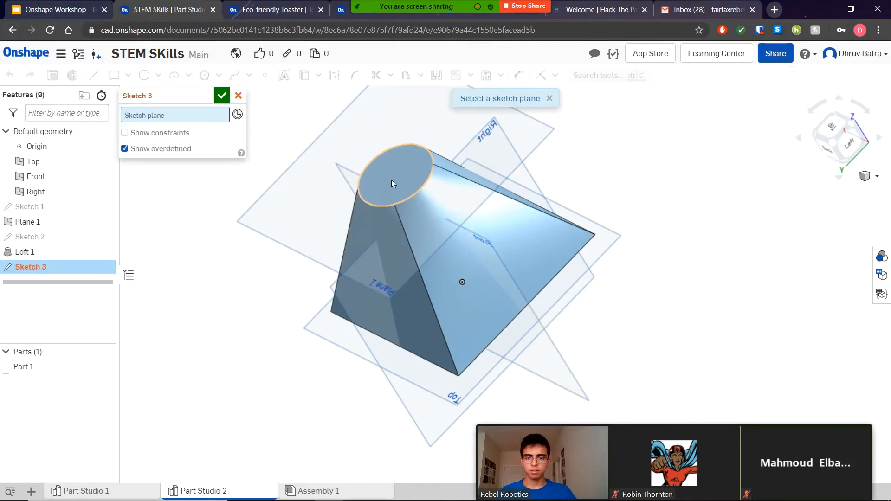
left_click(391, 180)
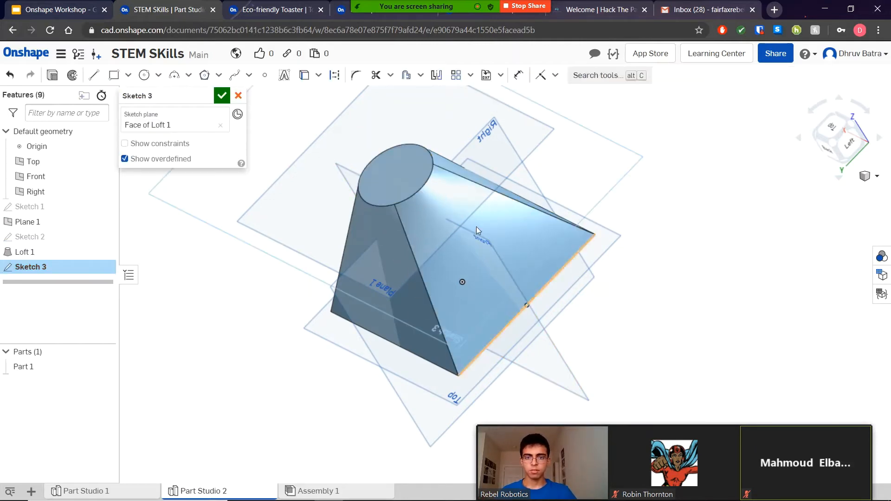
left_click(831, 127)
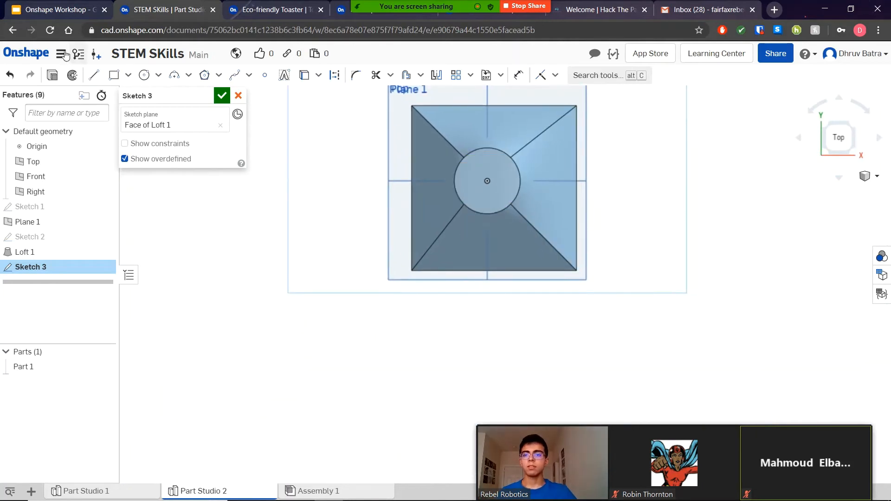
Draw a 1 in diameter circle centred on the origin of the top face and finish the sketch
left_click(144, 75)
left_click(488, 180)
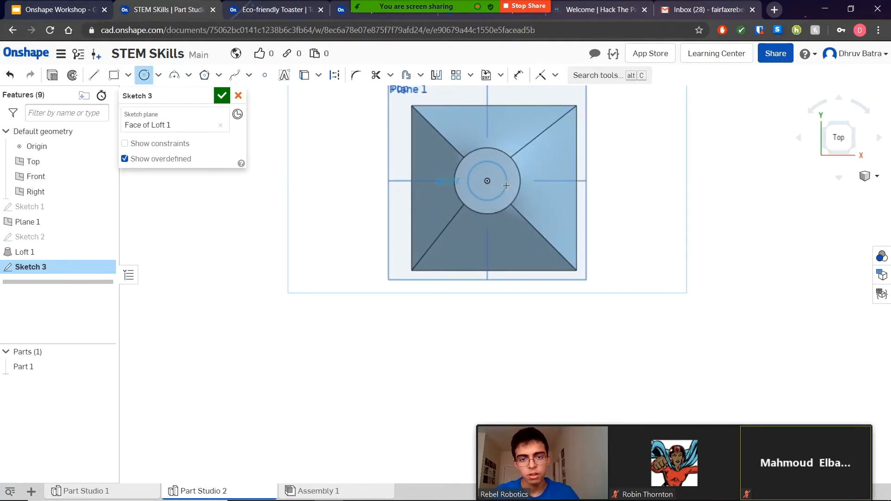
left_click(506, 185)
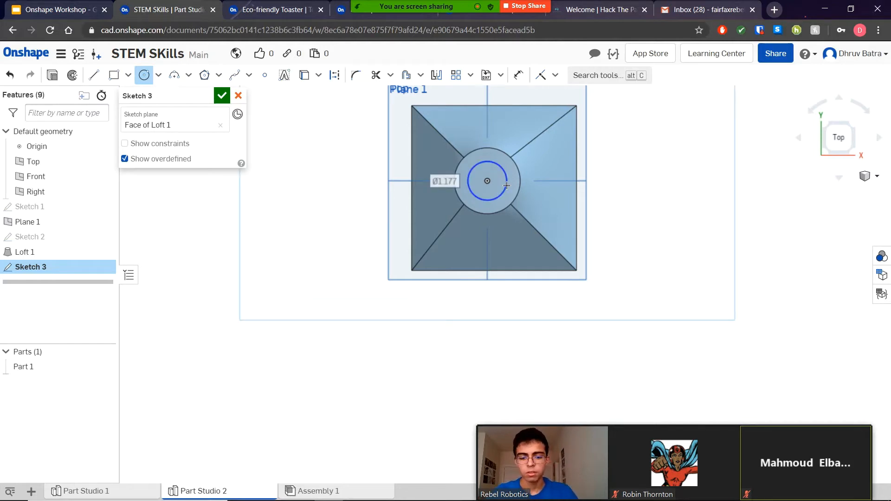
type("1")
key("Return")
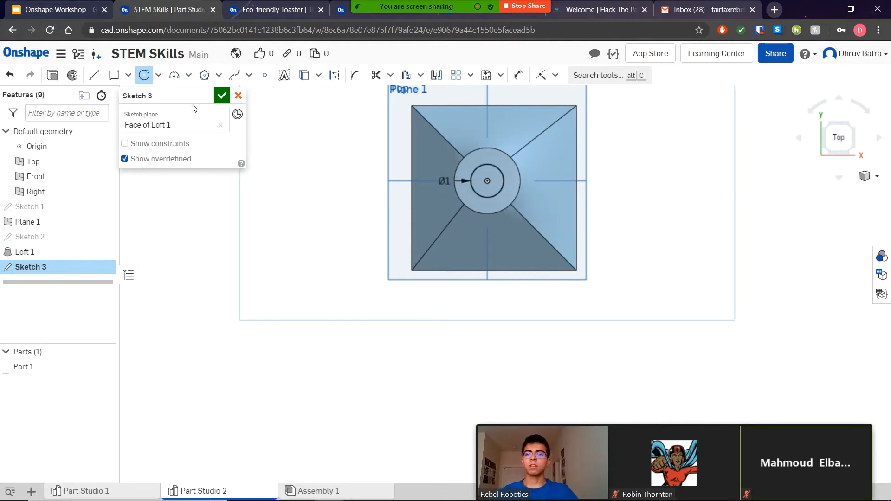
left_click(222, 96)
Extrude the small circle about 8.07 in downward as a Remove operation, cutting a hole through the whole loft
right_click_drag(631, 204, 637, 163)
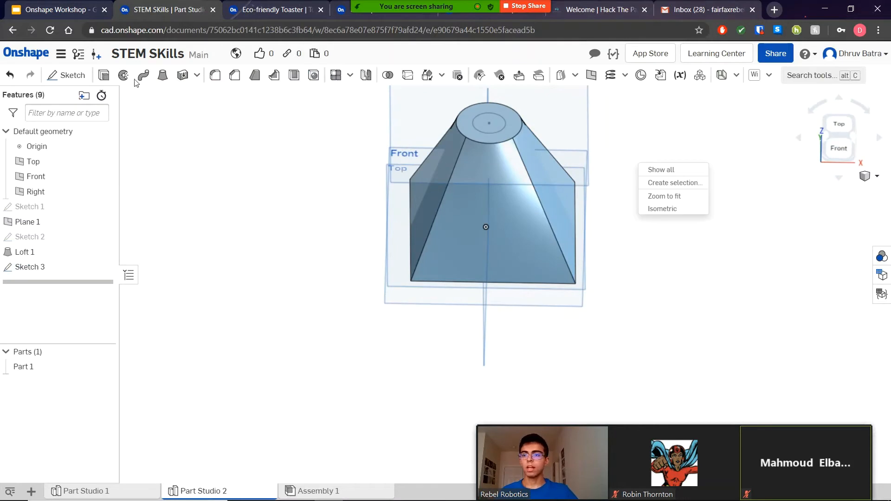
left_click(104, 76)
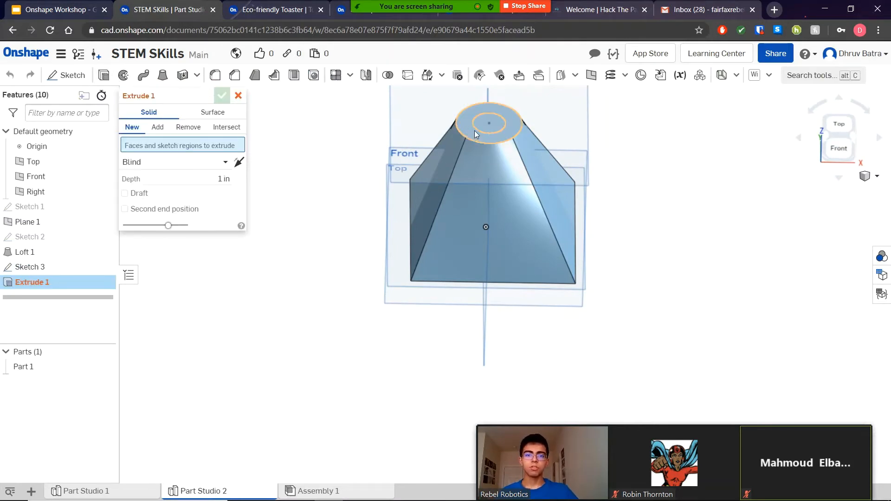
left_click(484, 123)
scroll(546, 195, "down", 3)
scroll(575, 278, "up", 2)
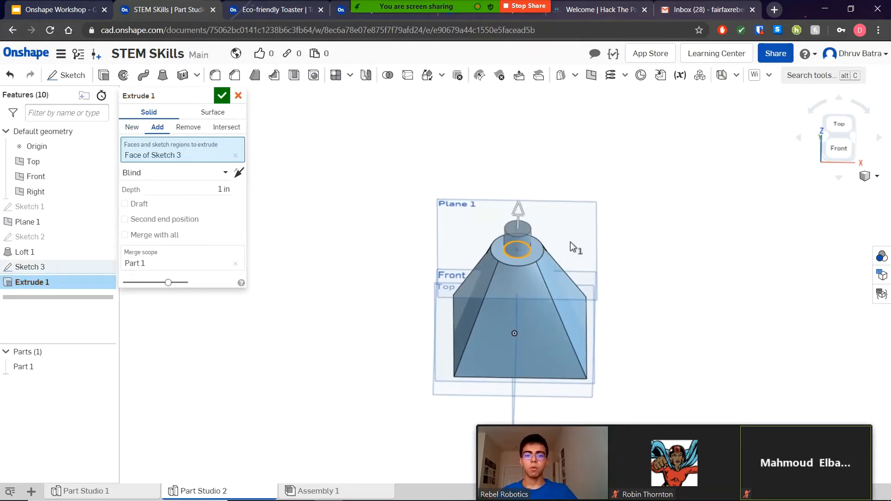
left_click_drag(512, 212, 527, 407)
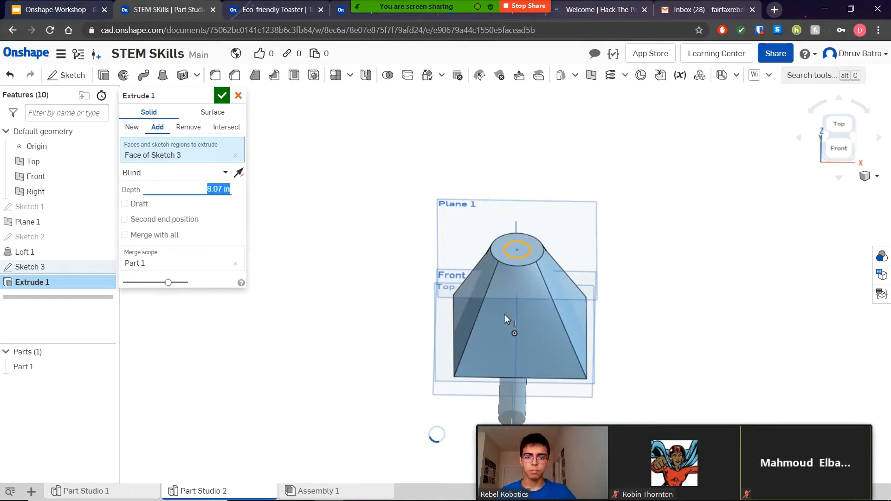
left_click(188, 127)
right_click_drag(472, 328, 669, 302)
left_click(222, 96)
right_click_drag(547, 171, 450, 348)
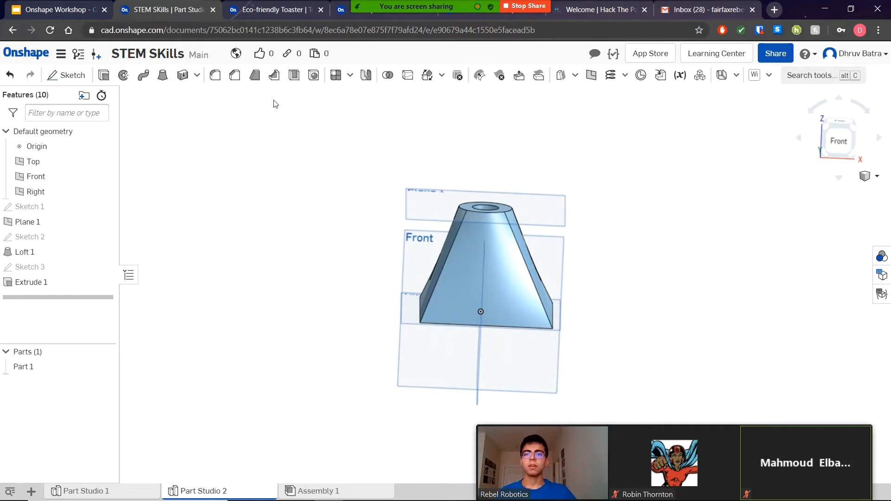
Fillet the front bottom edge of the lofted solid with a 0.2 in radius and inspect the rounded edge
left_click(216, 77)
scroll(464, 321, "down", 5)
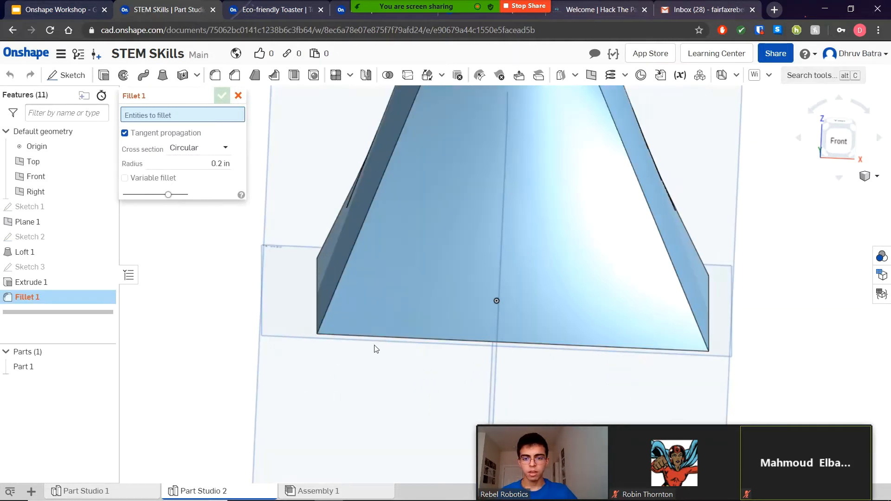
left_click(347, 334)
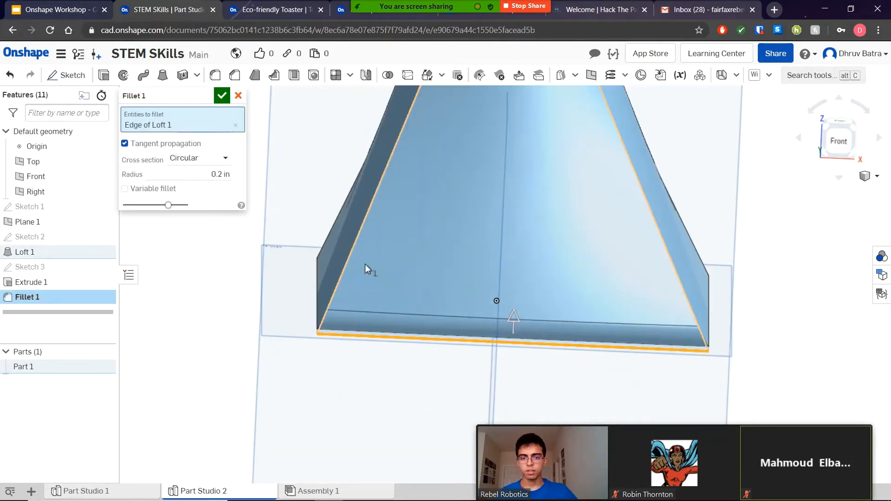
left_click(222, 96)
right_click_drag(389, 294, 403, 372)
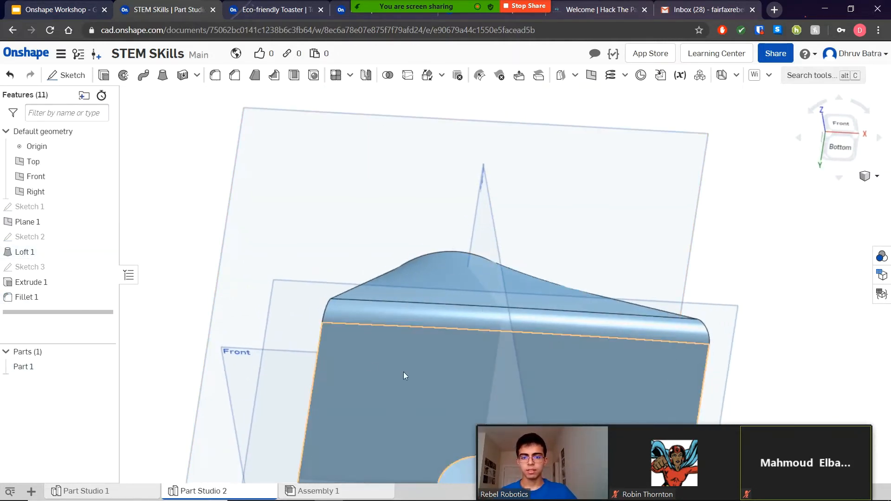
right_click_drag(608, 234, 561, 227)
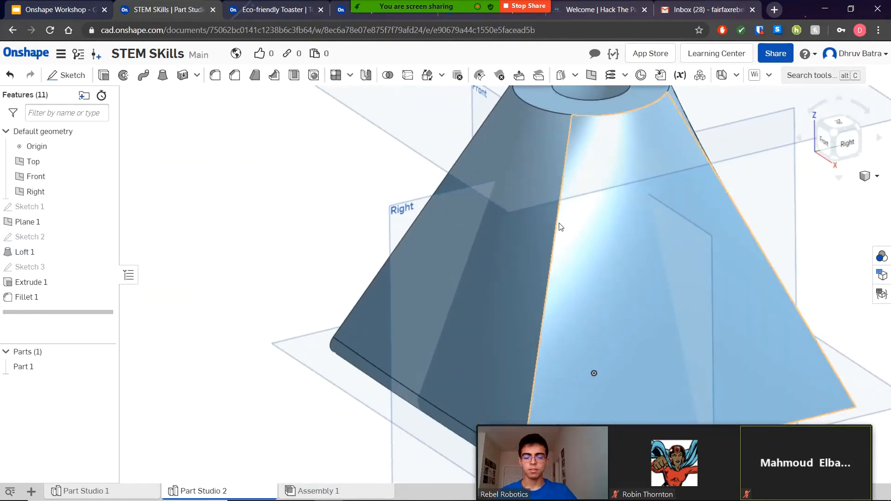
scroll(547, 348, "down", 6)
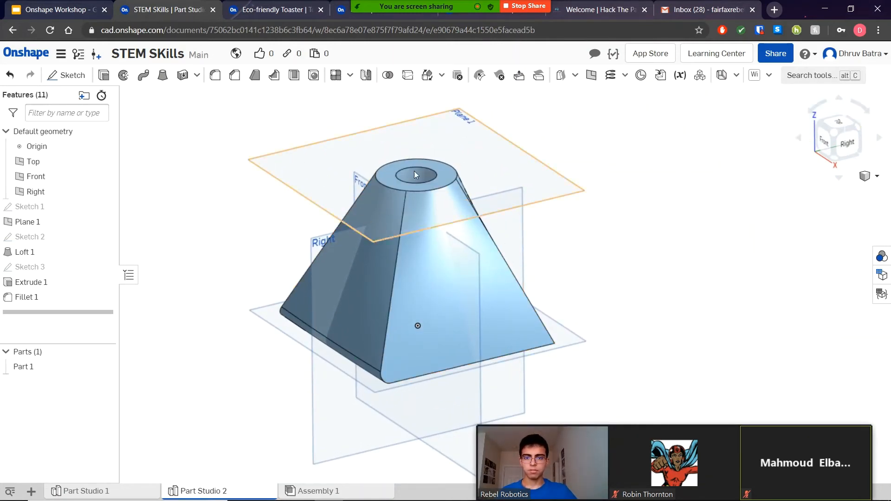
Create a new Part Studio and start a sketch on its Top plane
left_click(31, 490)
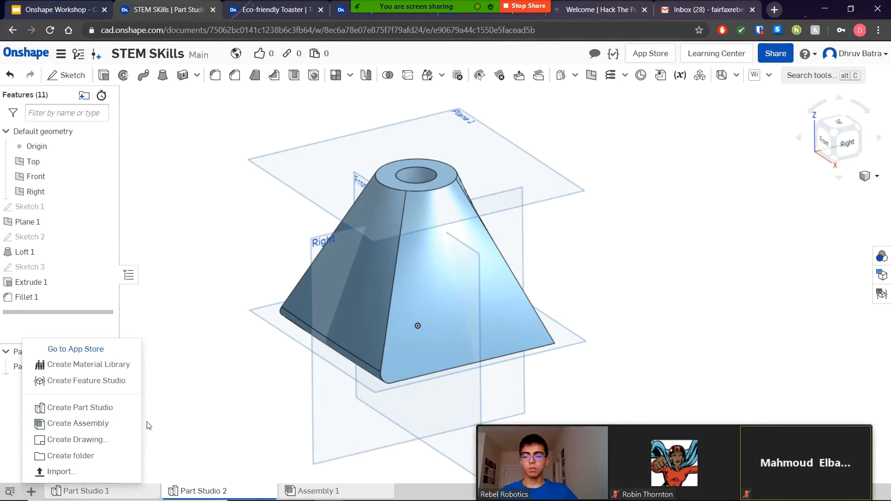
left_click(88, 408)
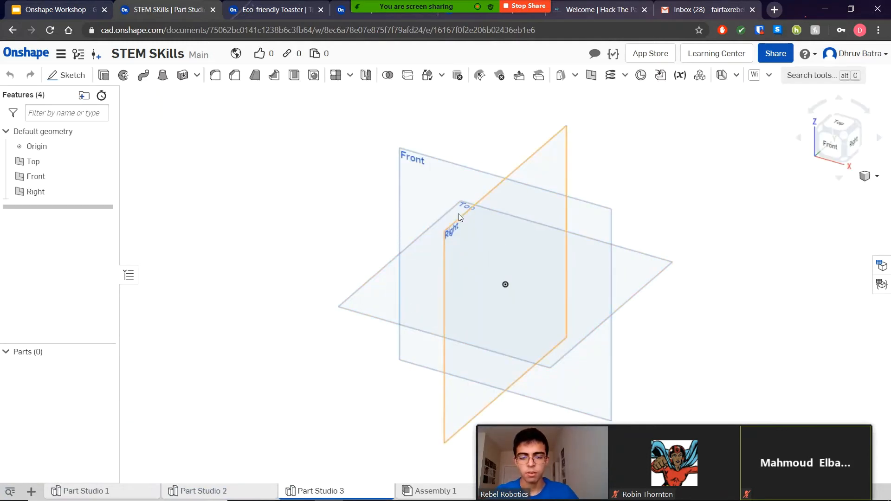
left_click(77, 76)
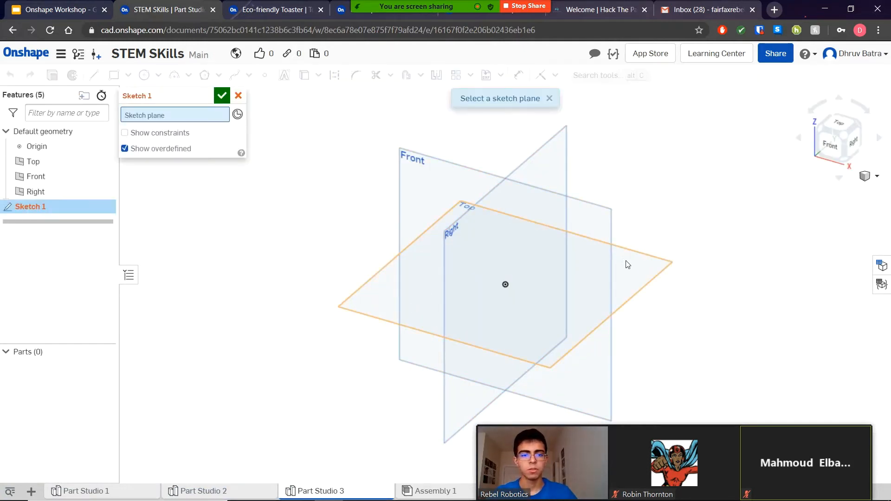
left_click(641, 271)
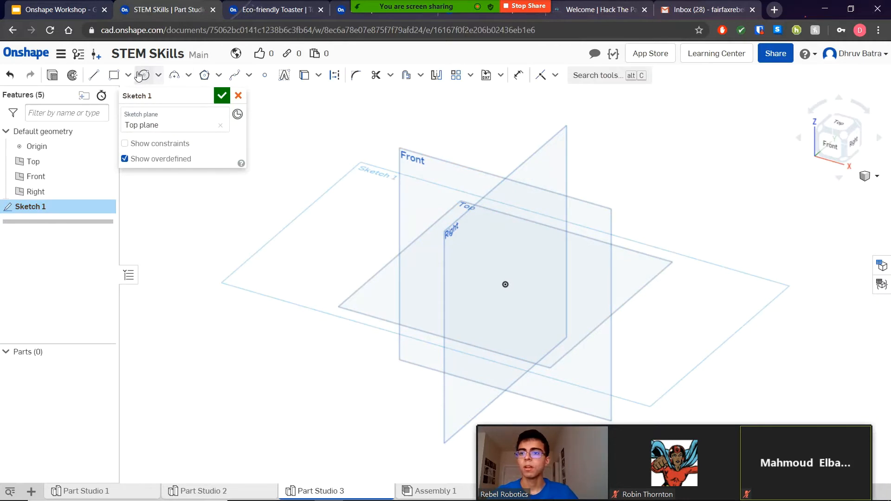
Check the Topics slide in the Google Slides presentation and return to the open Onshape sketch
left_click(60, 10)
left_click(99, 405)
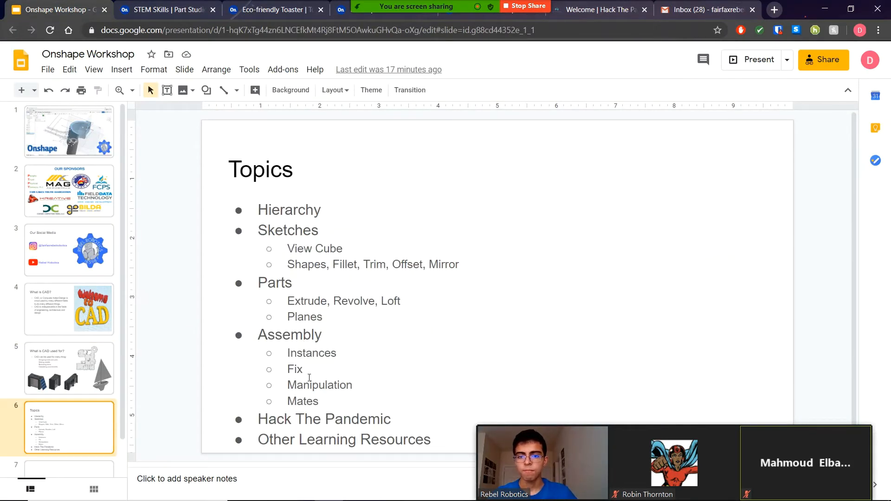
left_click(184, 9)
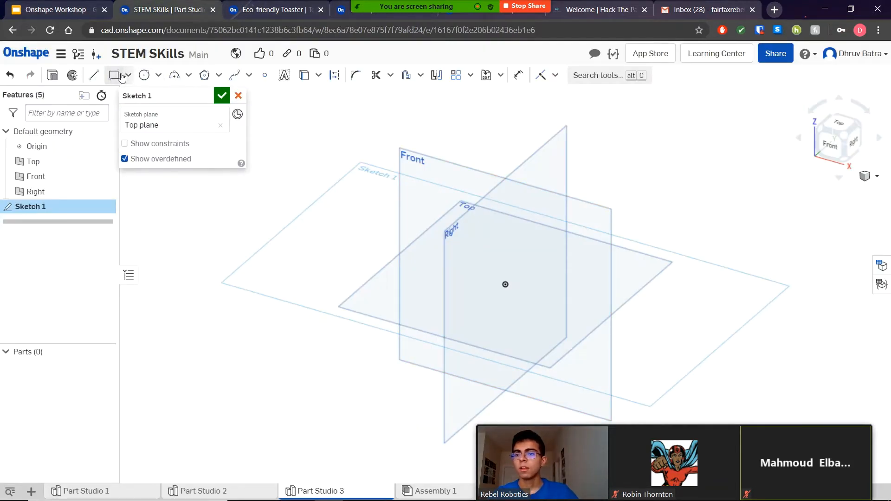
Draw a 1 in diameter circle centred on the origin and finish the sketch
left_click(144, 75)
left_click(506, 285)
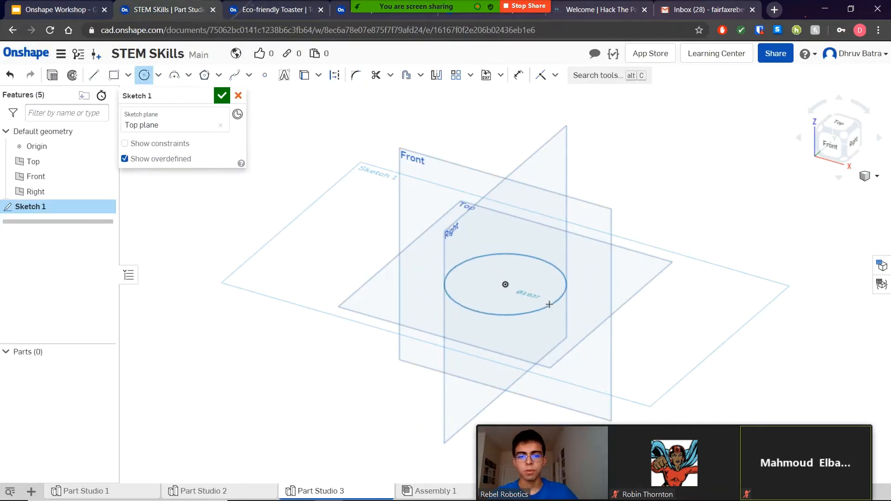
left_click(547, 303)
type("1")
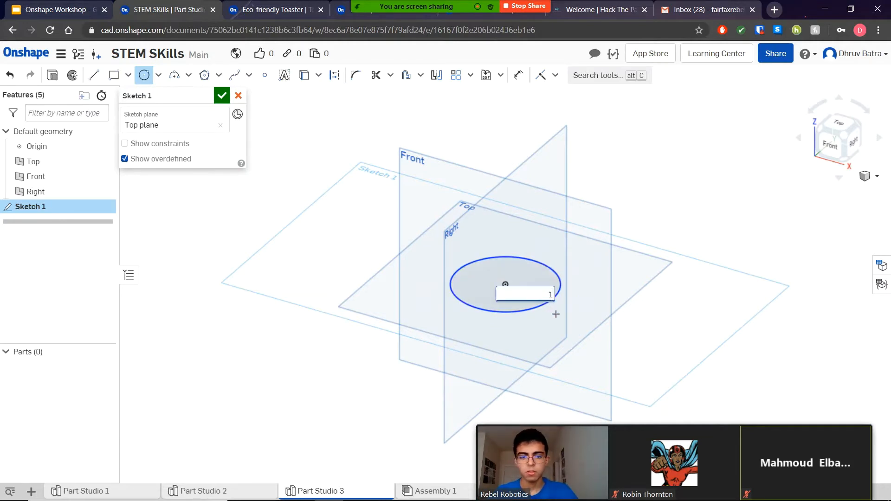
key("Return")
left_click(221, 96)
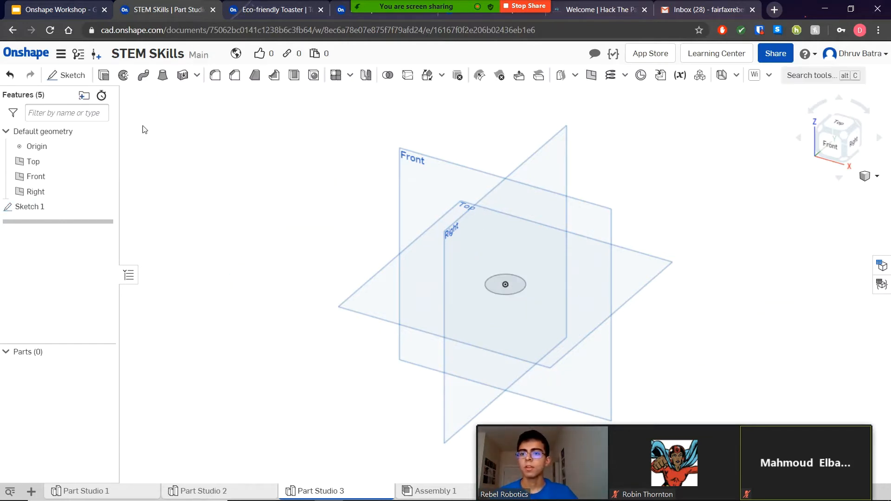
Extrude the circle 6 in upward as a new solid cylinder
left_click(843, 123)
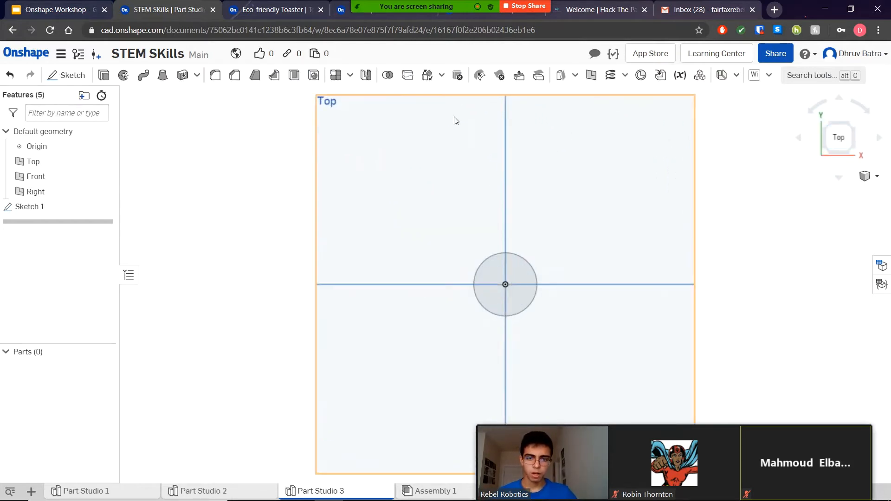
left_click(845, 150)
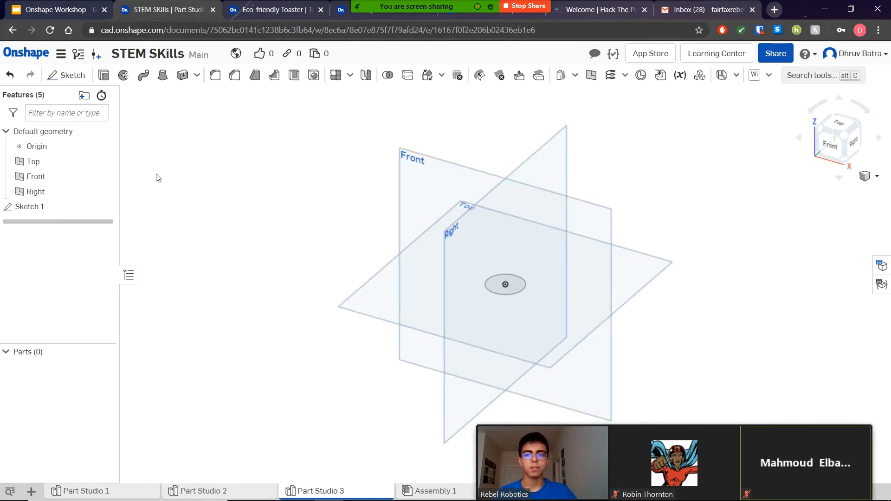
key("shift+e")
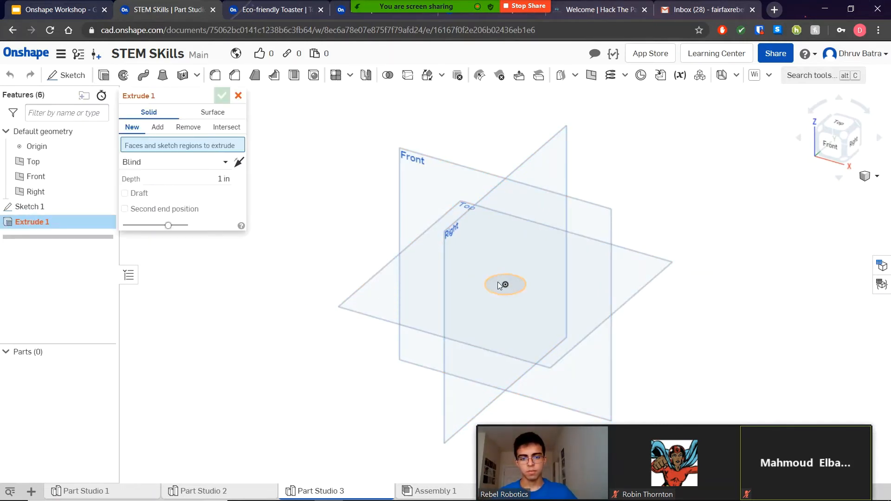
left_click(497, 285)
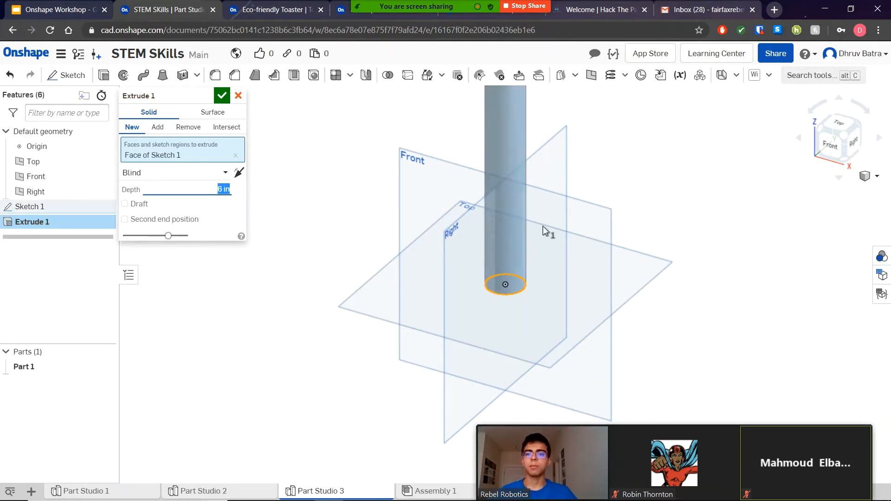
scroll(538, 259, "down", 3)
left_click(222, 101)
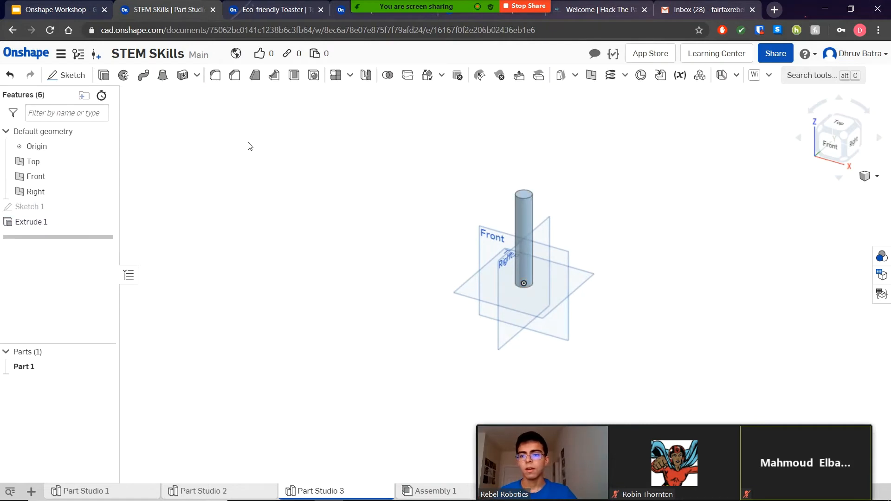
Edit the cylinder's extrusion and set its depth to 5.5 in
right_click(37, 220)
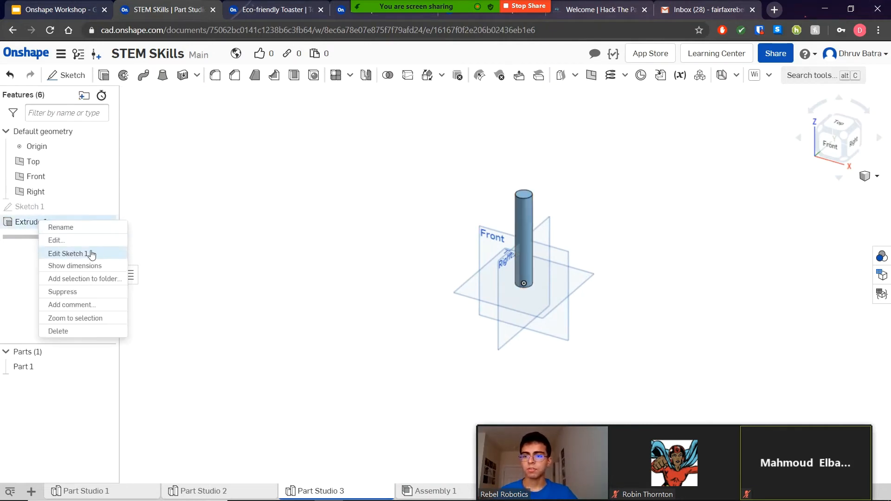
left_click(84, 239)
left_click(219, 193)
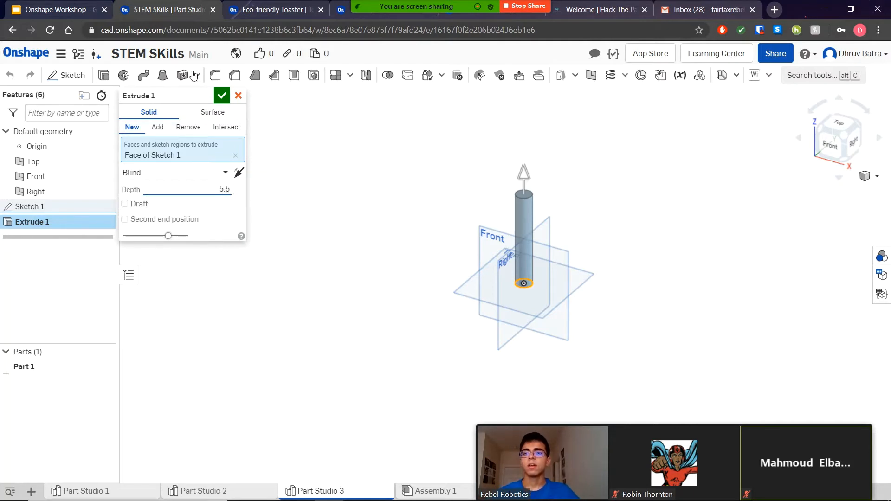
left_click(222, 97)
scroll(282, 338, "down", 2)
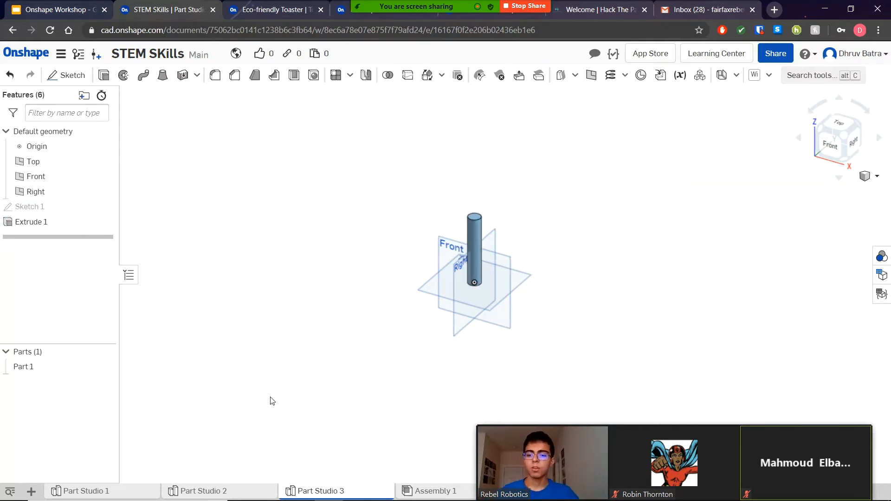
Open Assembly 1, recheck the Topics slide in Google Slides, and review the Part Studios available for insertion in Onshape
left_click(424, 495)
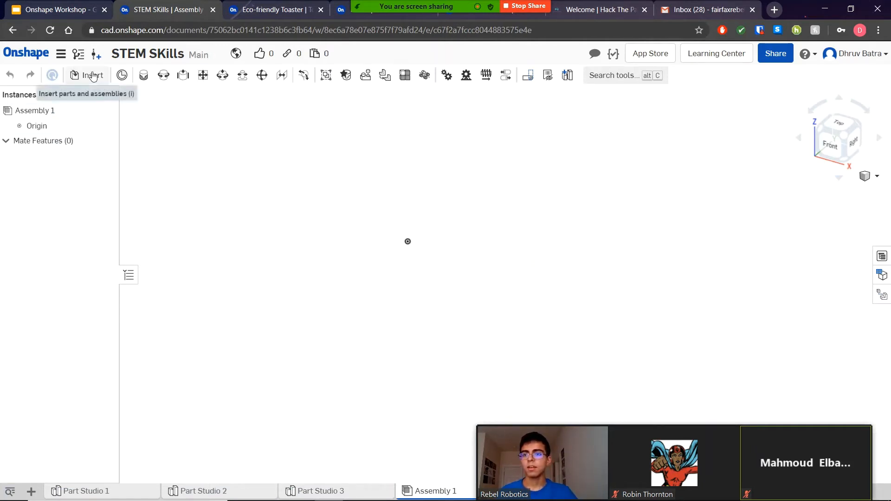
left_click(60, 9)
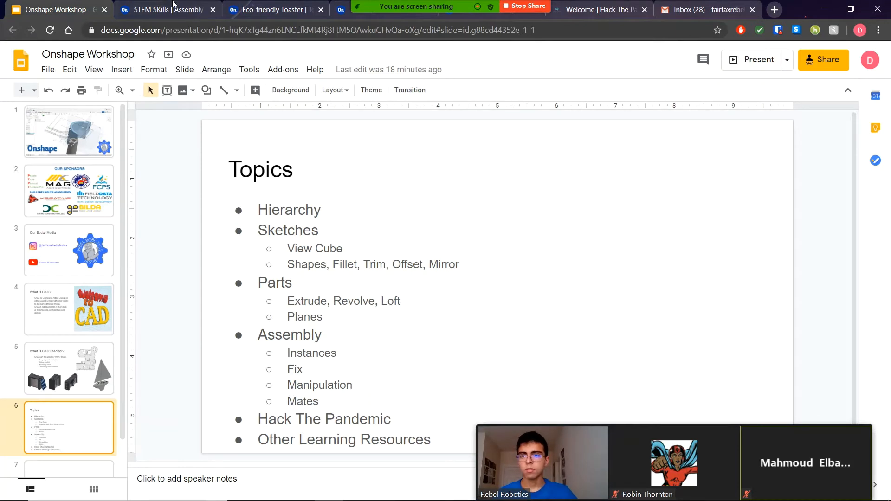
left_click(173, 5)
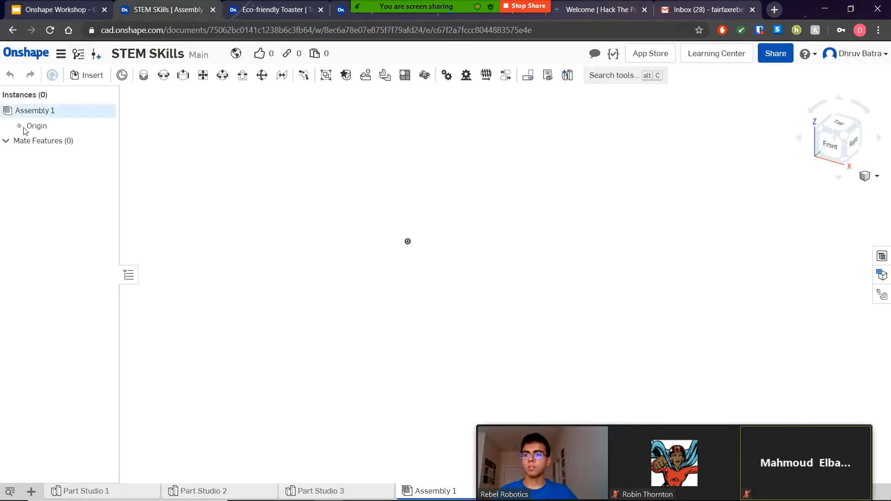
left_click(75, 75)
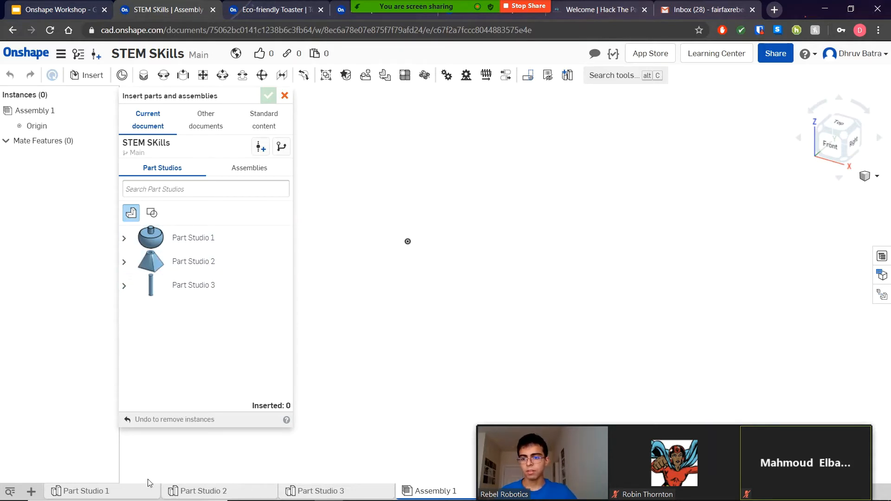
left_click(284, 96)
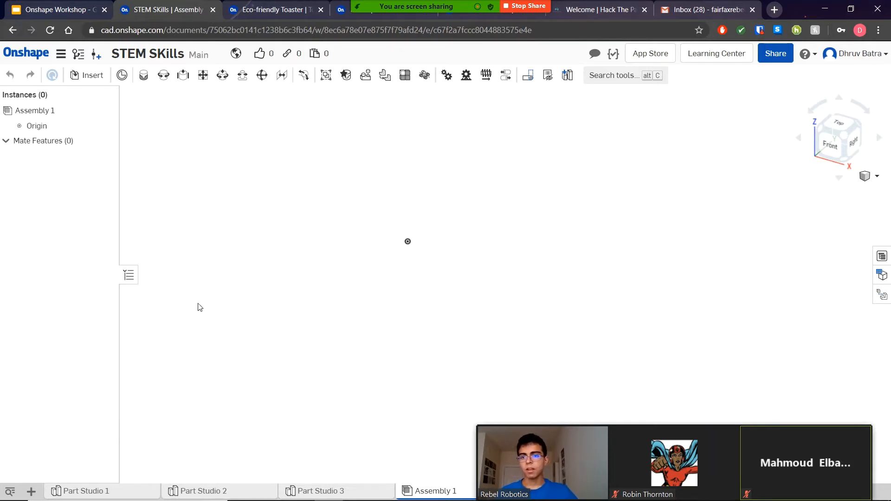
Open Part Studio 1 and rename it "Top"
right_click(108, 492)
left_click(110, 490)
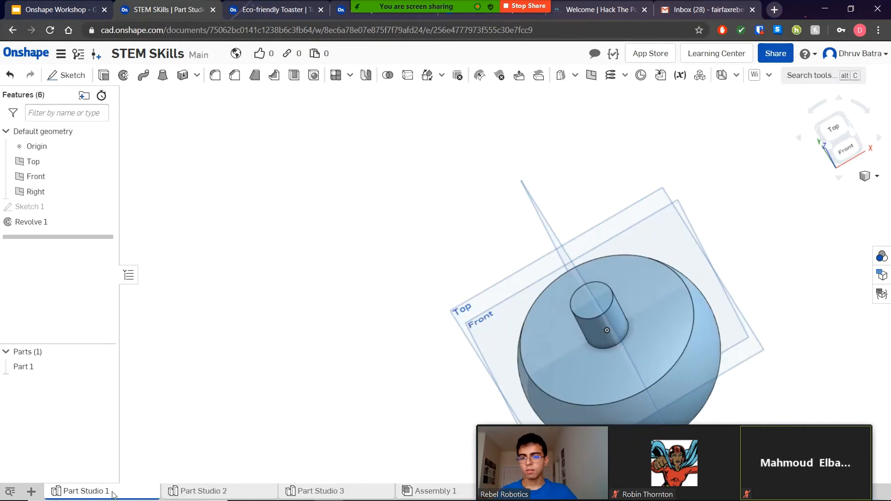
right_click(113, 495)
left_click(86, 390)
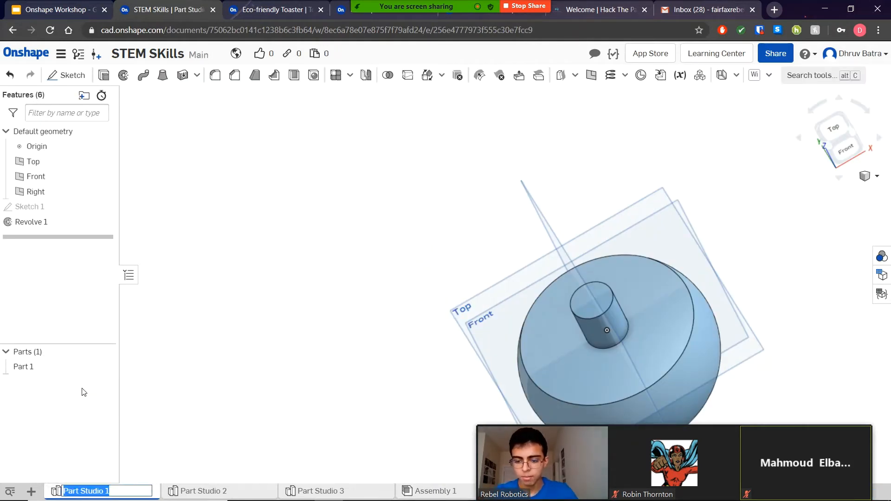
type("Top")
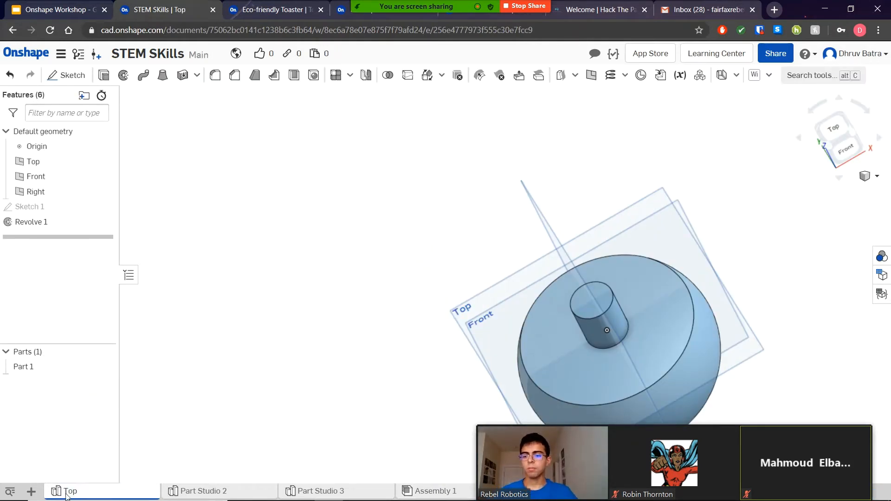
right_click(70, 494)
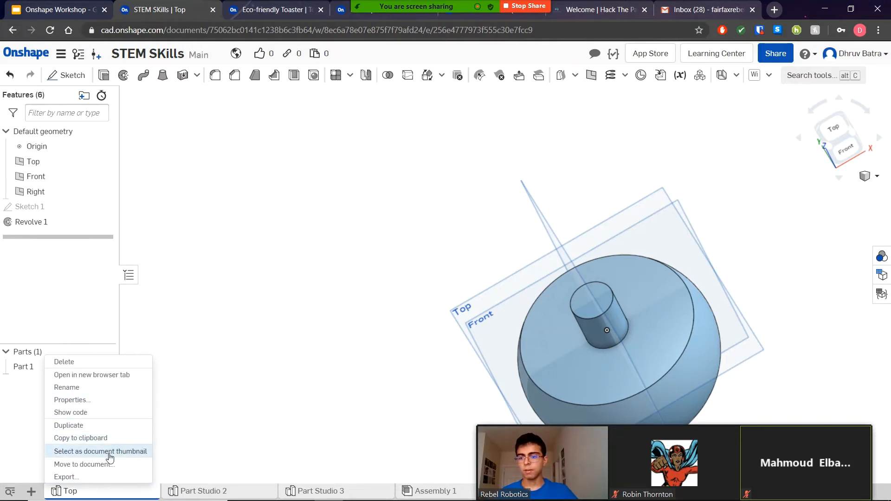
left_click(237, 299)
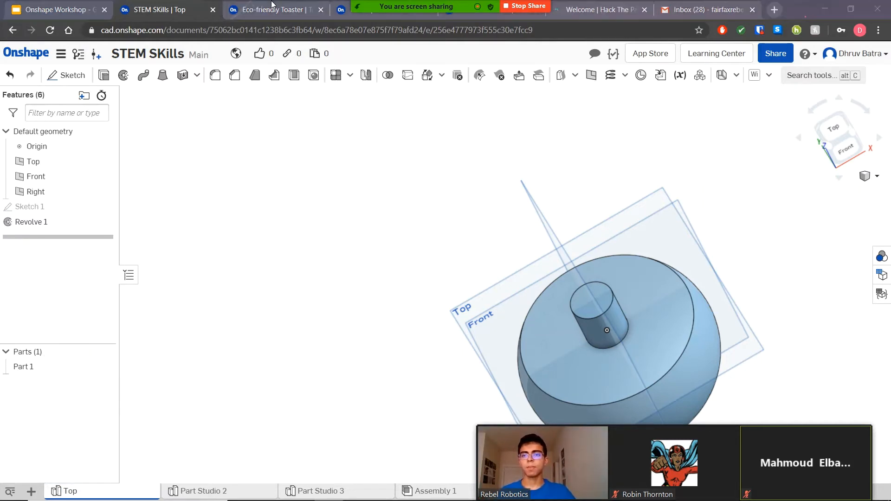
Open the Onshape website in a new browser tab and go through sign-in to the My Onshape documents page
left_click(56, 9)
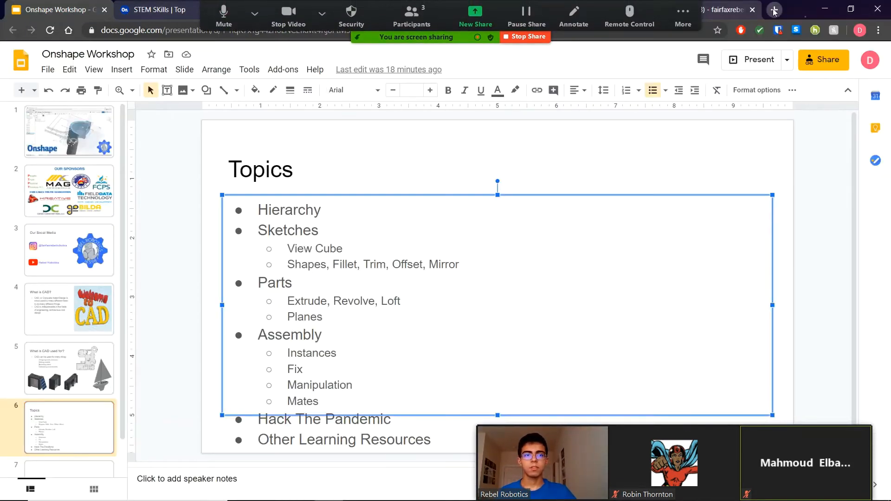
left_click(774, 10)
type("ons")
key("Return")
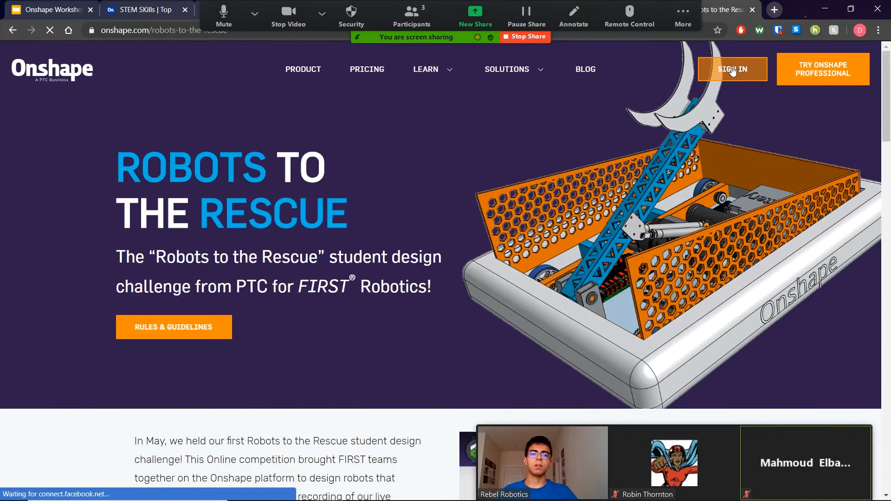
left_click(732, 69)
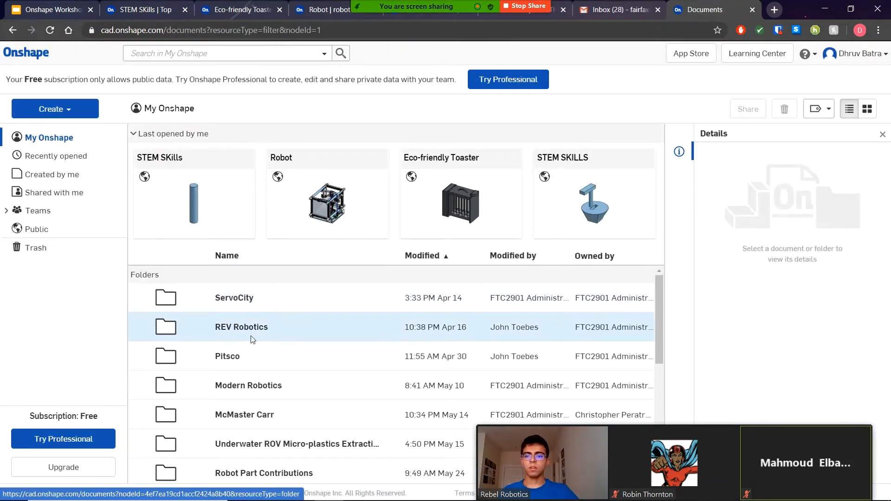
Open the Underwater ROV Micro-plastics Extraction folder, and return to the STEM SKills document to view Part Studio 3 and Assembly 1
scroll(256, 404, "down", 3)
left_click(268, 329)
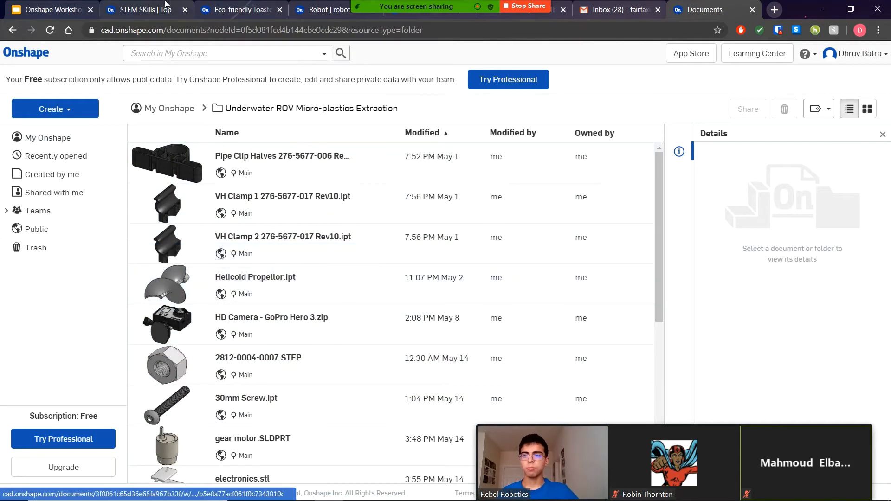
key("ctrl+2")
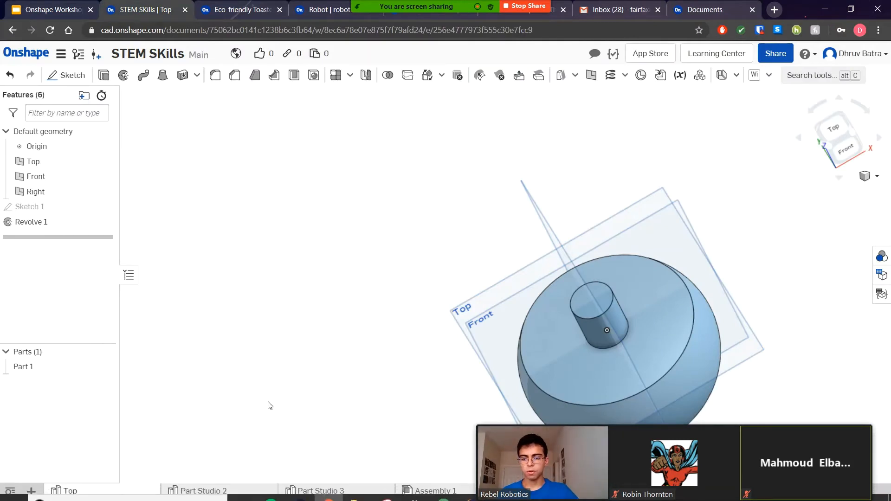
left_click(411, 492)
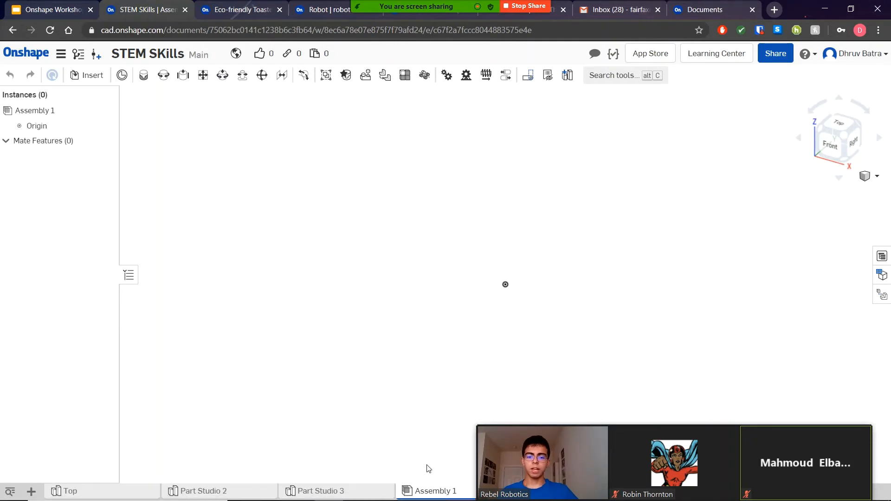
left_click(335, 495)
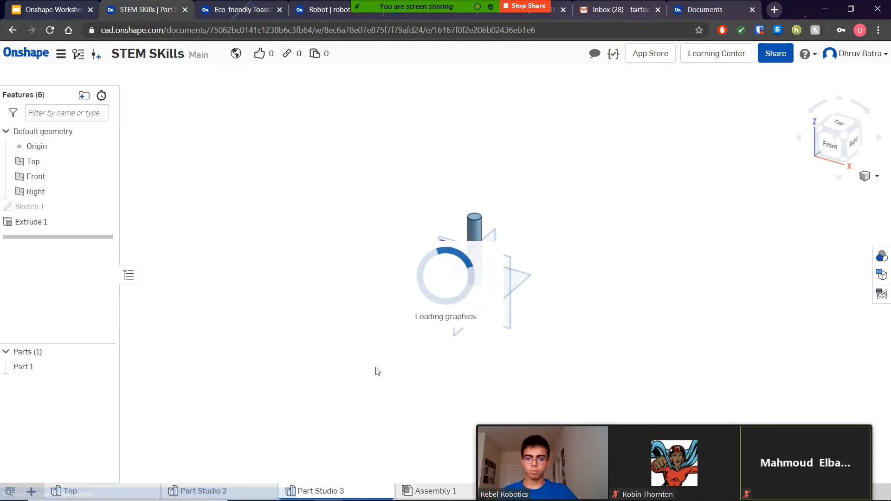
left_click(423, 489)
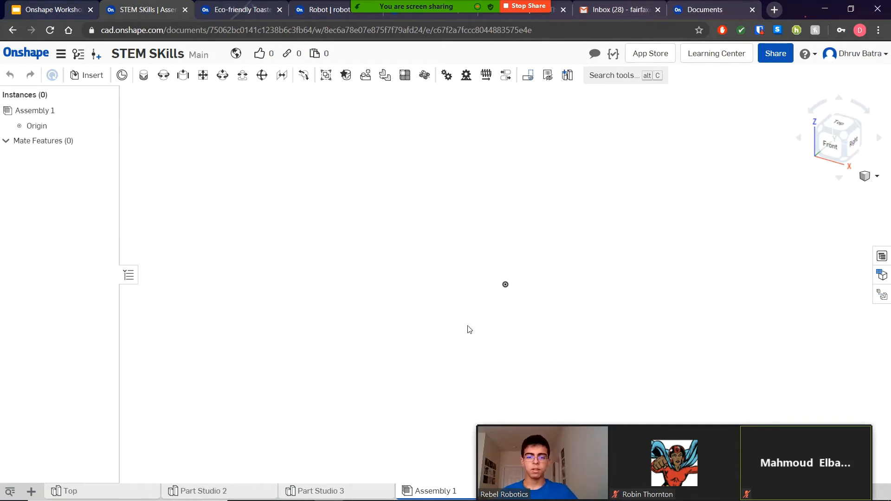
Review the sources for inserting parts into Assembly 1, including the document's assemblies and the GoBilda KITS folder in My Onshape
left_click(83, 75)
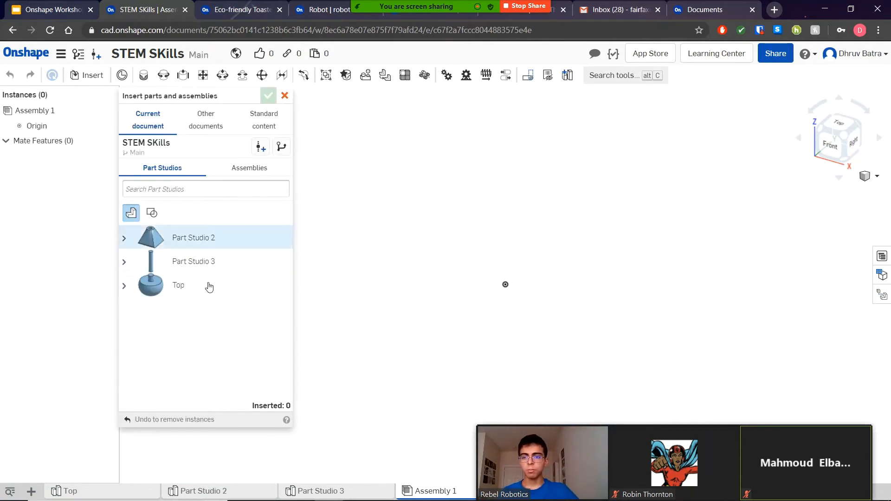
left_click(261, 173)
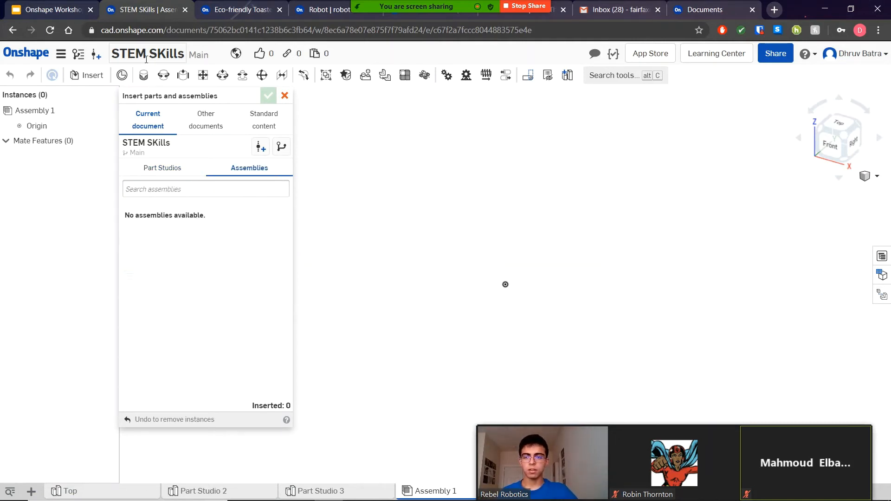
left_click(201, 120)
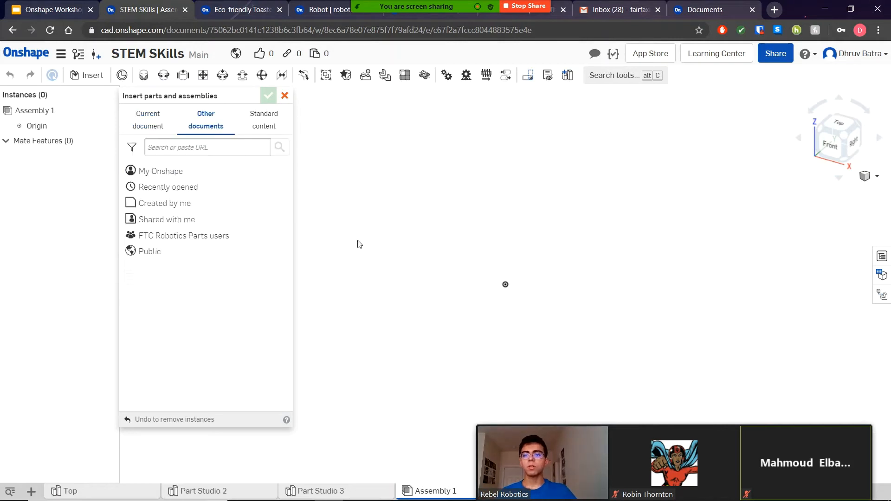
left_click(173, 176)
scroll(181, 306, "down", 3)
scroll(197, 334, "up", 3)
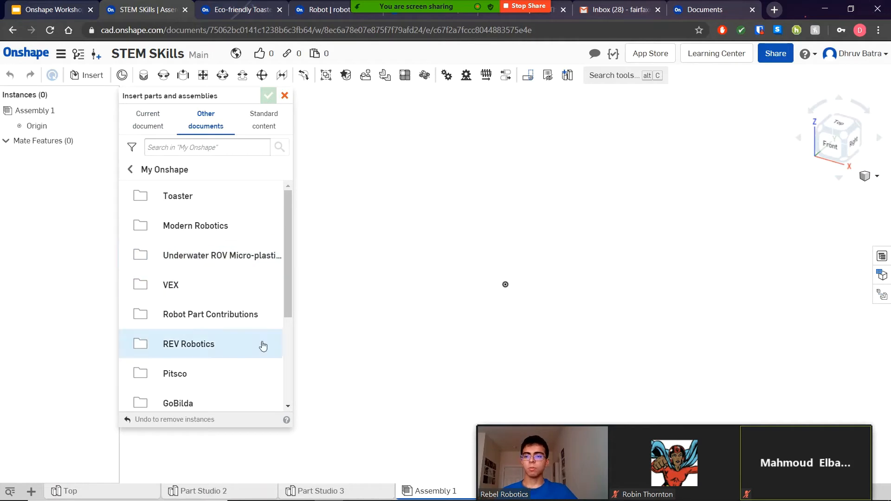
scroll(199, 334, "down", 3)
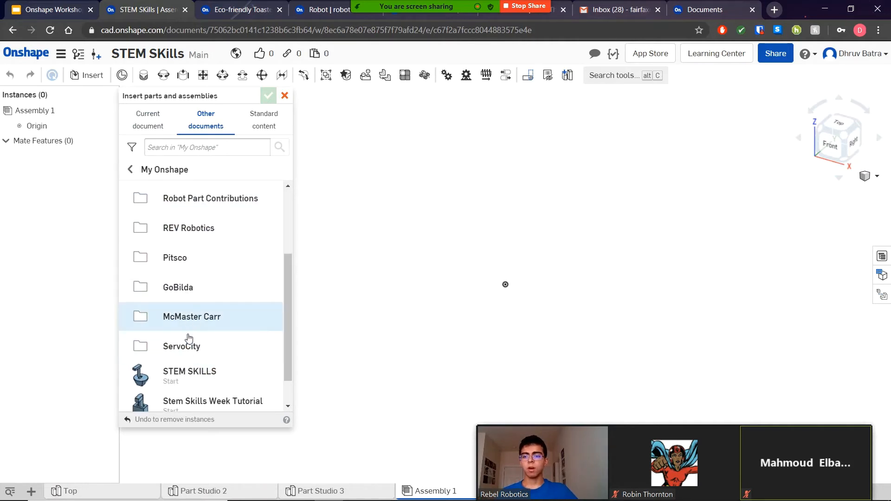
left_click(187, 289)
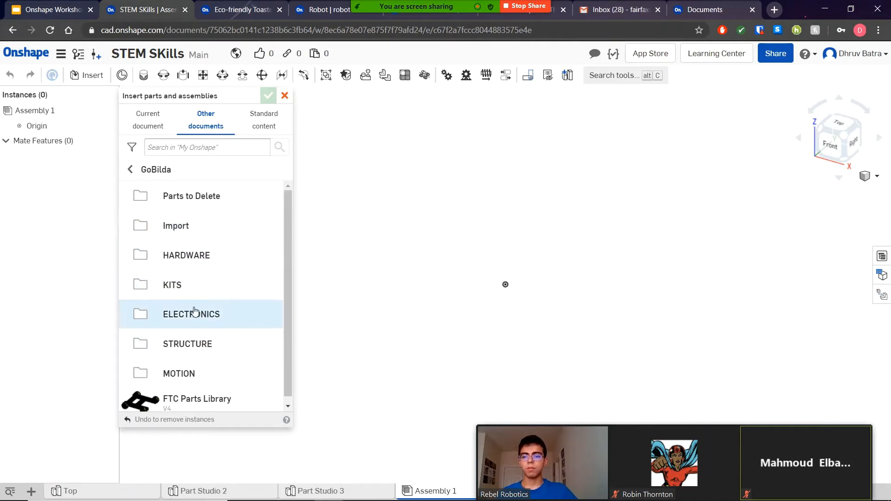
left_click(176, 285)
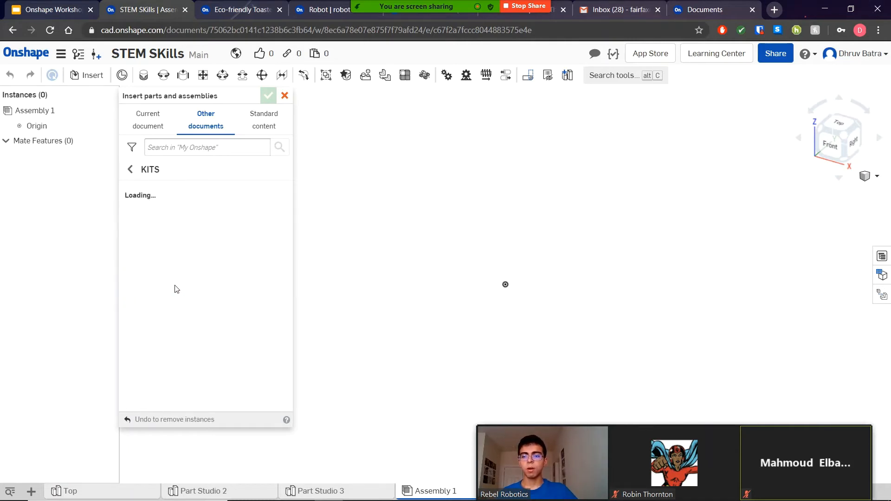
left_click(137, 170)
Insert the pyramid-shaped part from Part Studio 2 of the current document into Assembly 1
left_click(155, 120)
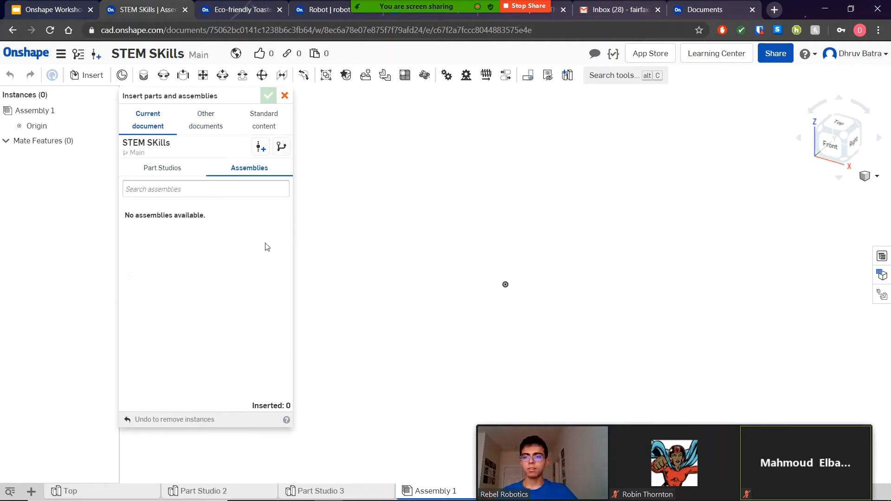
left_click(163, 172)
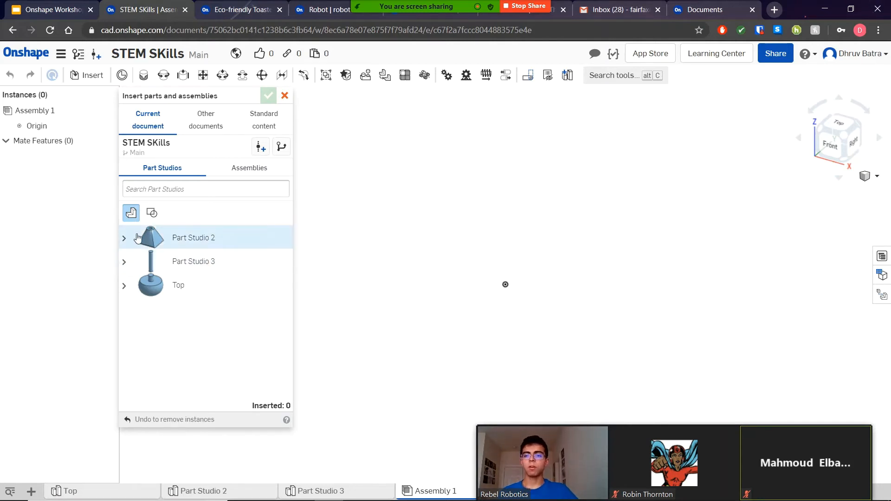
left_click(185, 239)
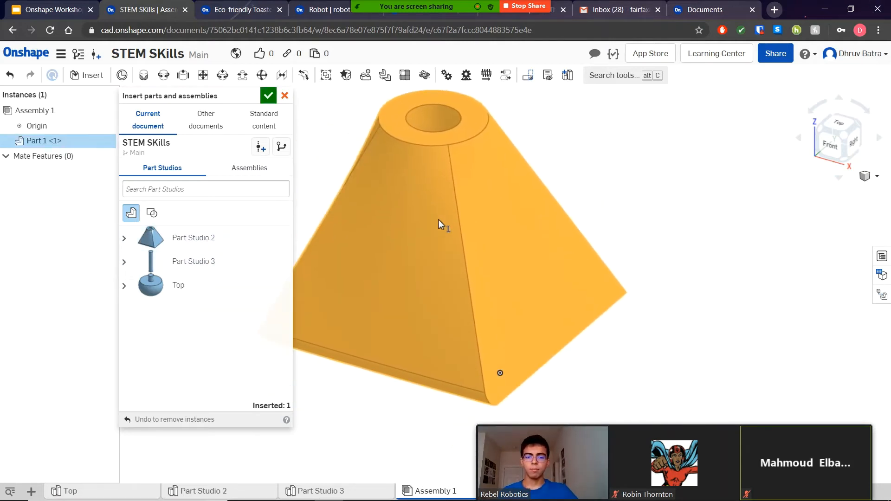
left_click(506, 207)
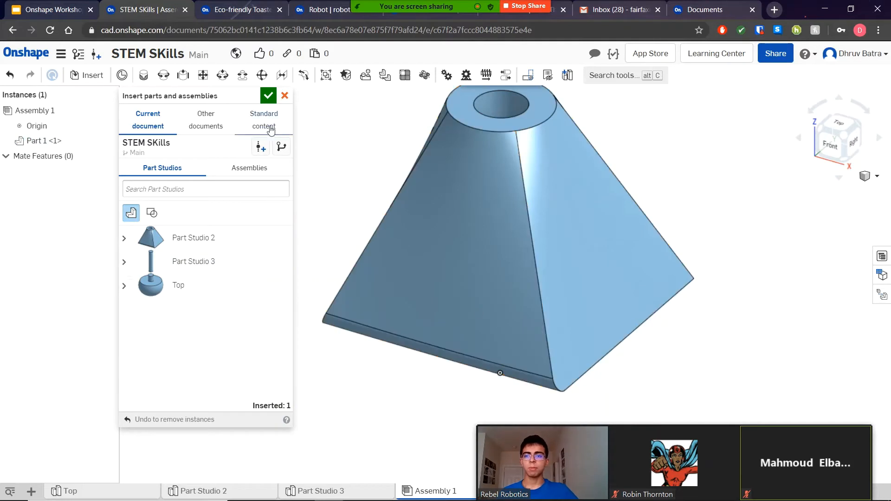
left_click(269, 95)
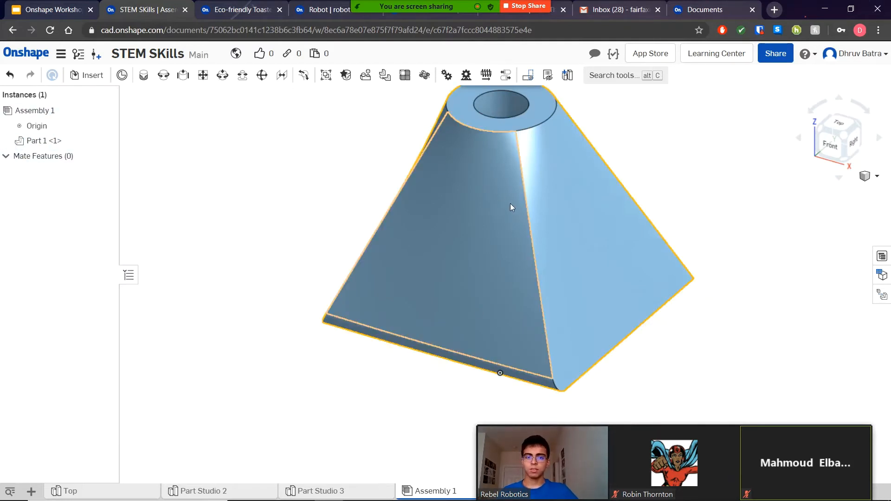
scroll(516, 214, "down", 3)
left_click_drag(516, 214, 431, 227)
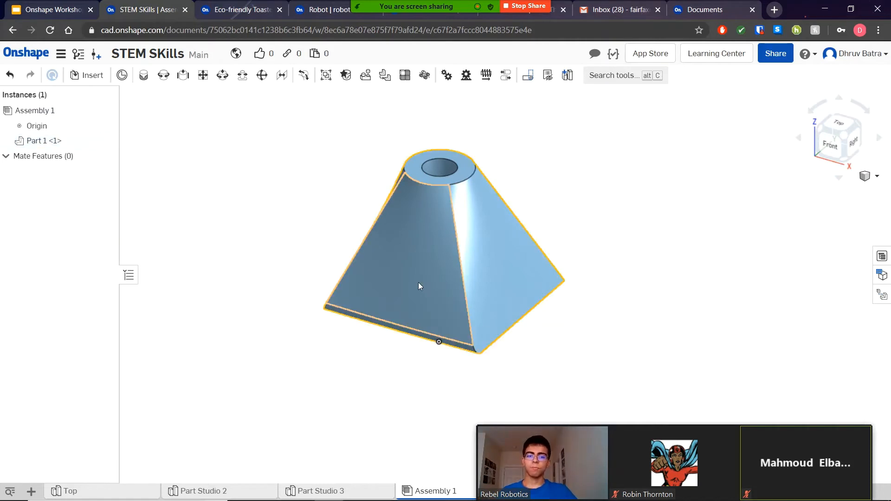
Insert the cylinder from Part Studio 3 into the assembly, placing it beside the pyramid
left_click(74, 75)
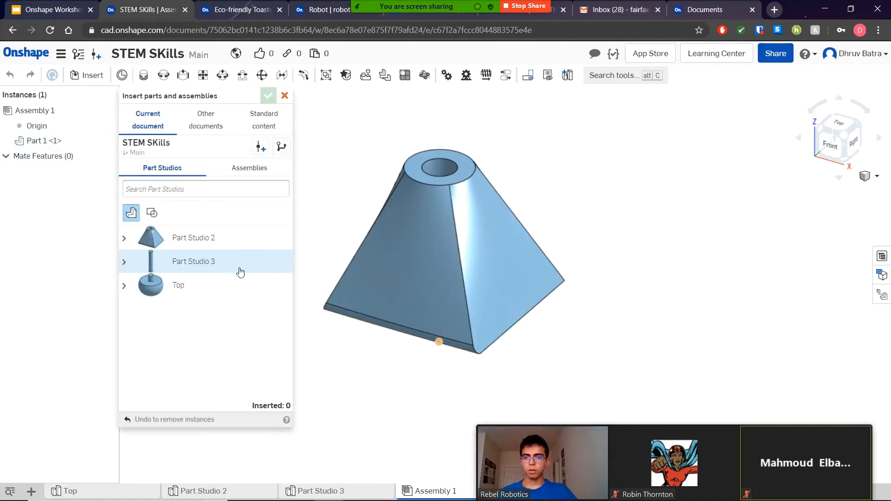
left_click(172, 260)
left_click(651, 234)
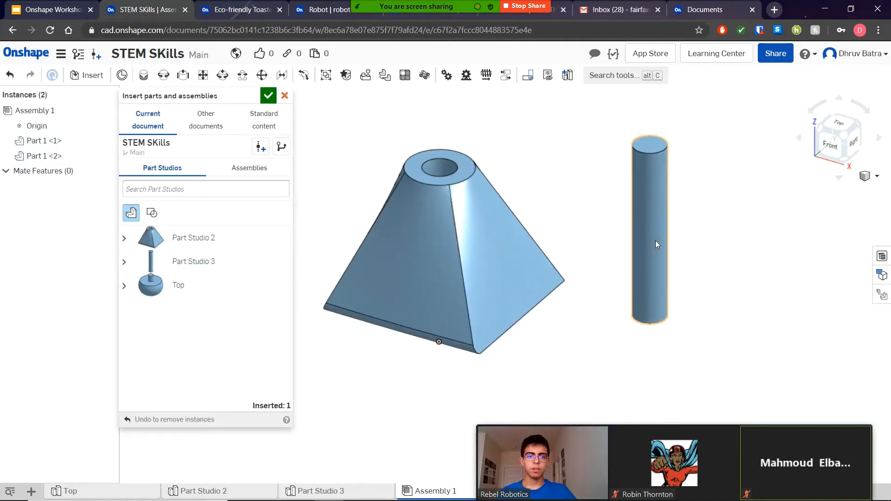
left_click(268, 96)
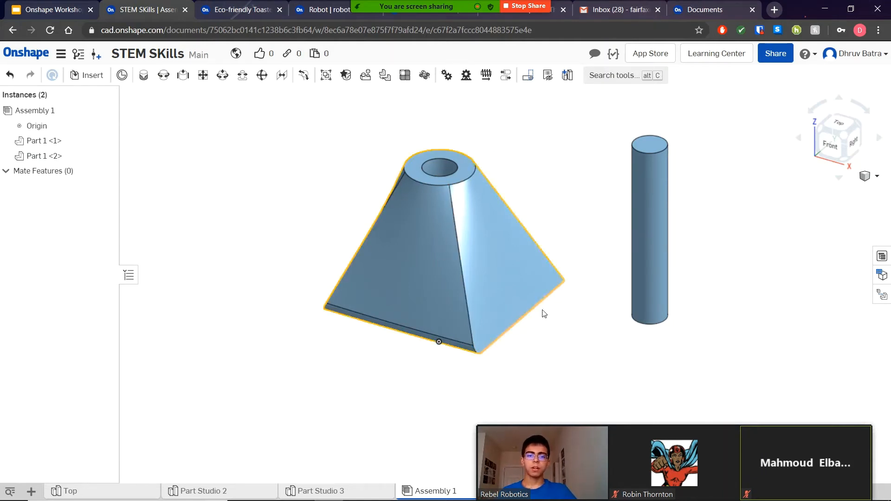
scroll(612, 339, "down", 3)
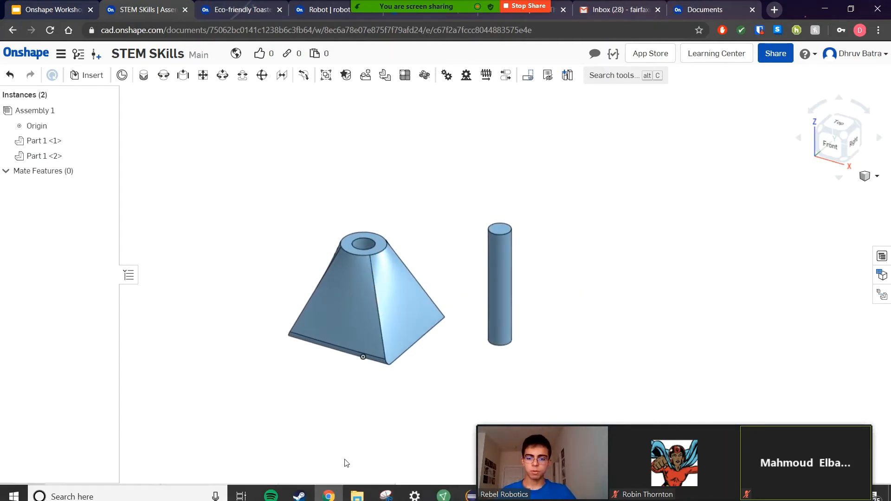
In Part Studio 3, sketch a rectangle about 5.4 by 2.4 in on the cylinder's top face, enclosing the circular face
left_click(316, 492)
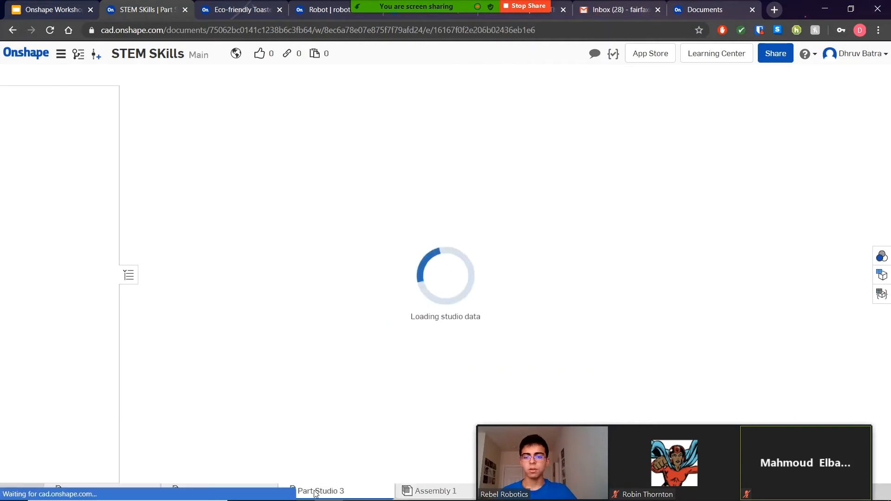
scroll(439, 160, "up", 5)
scroll(616, 229, "down", 1)
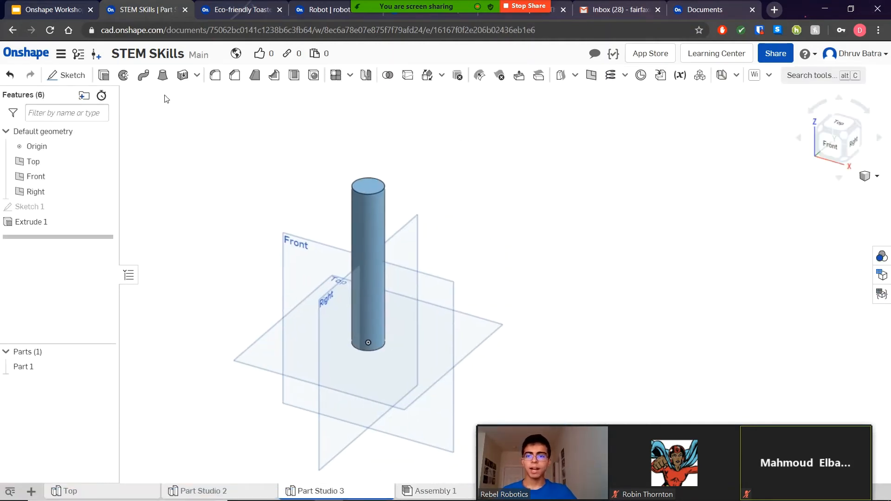
left_click(68, 75)
left_click(367, 186)
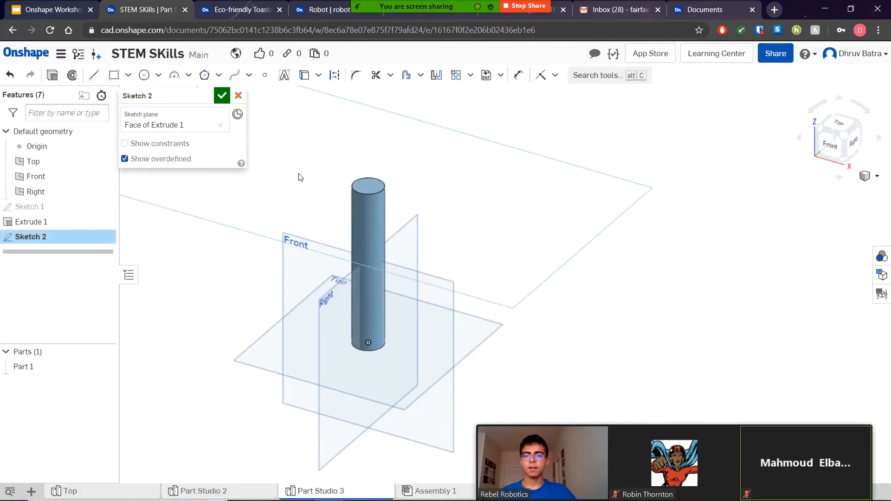
left_click(840, 125)
scroll(527, 242, "up", 2)
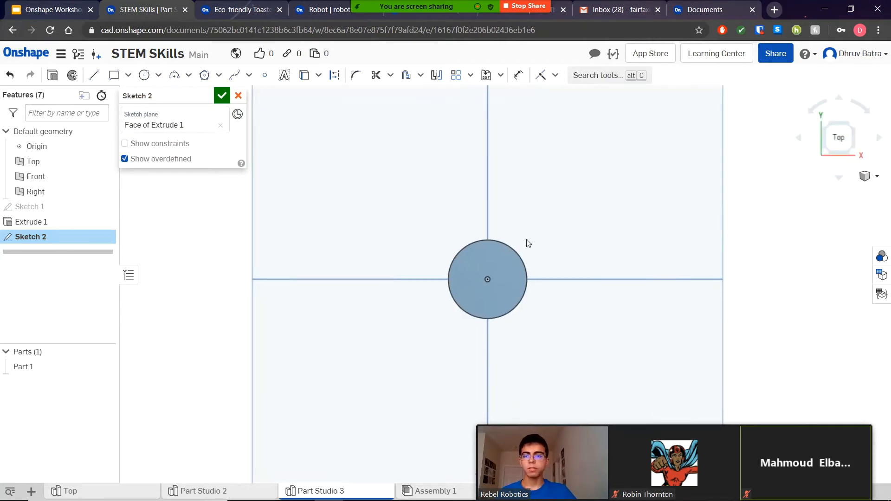
scroll(382, 171, "down", 2)
left_click(113, 77)
left_click(343, 127)
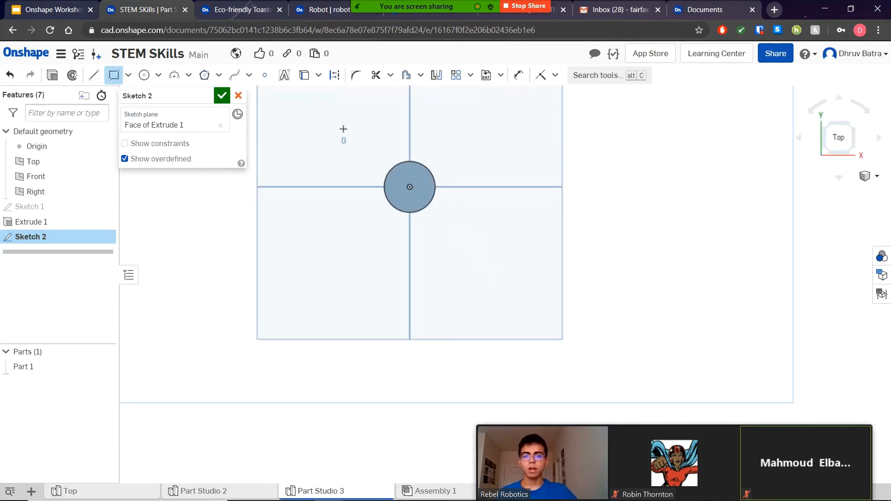
left_click(619, 250)
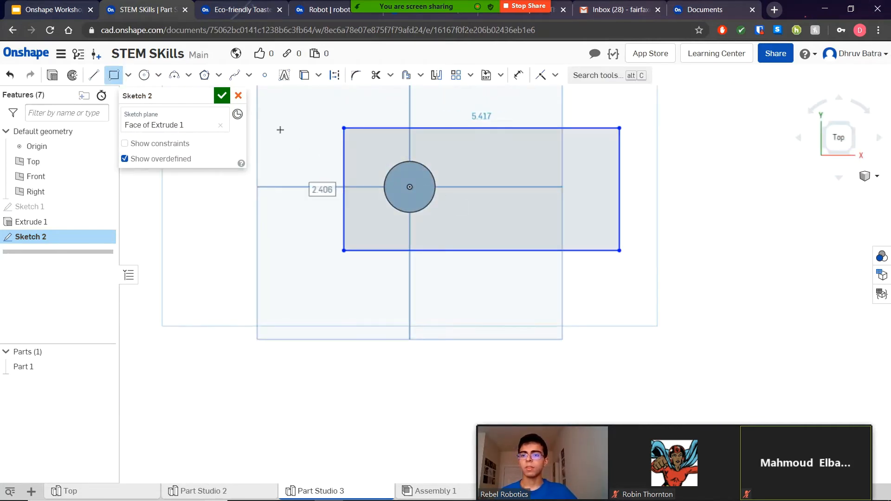
left_click(221, 95)
Extrude the whole rectangular sketch, including its circular region, 1 in upward and add it to the cylinder
right_click_drag(463, 289, 433, 220)
left_click(104, 75)
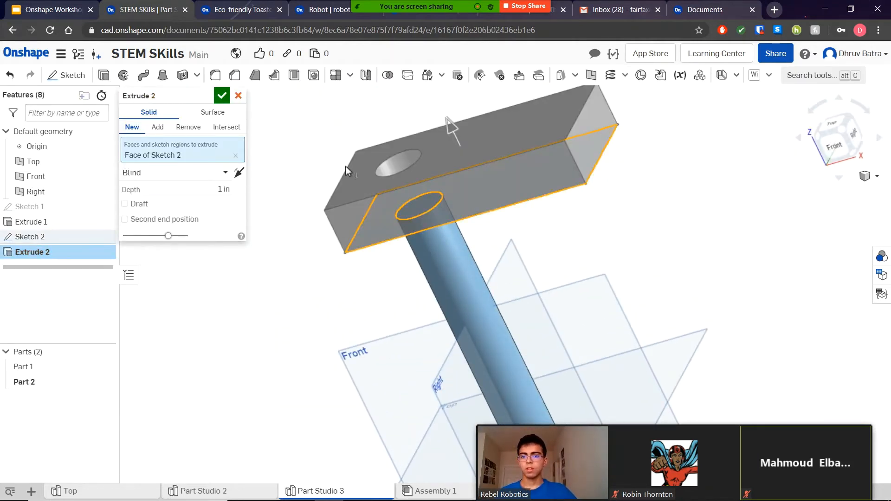
left_click(238, 95)
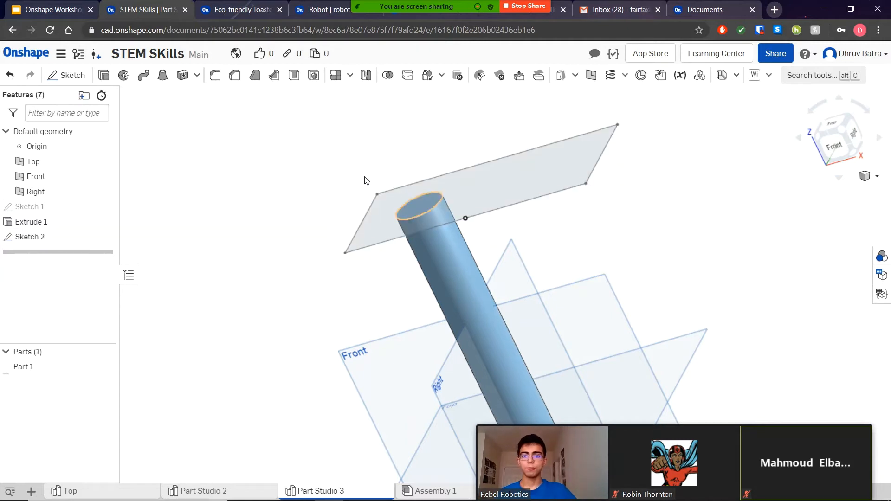
left_click(104, 75)
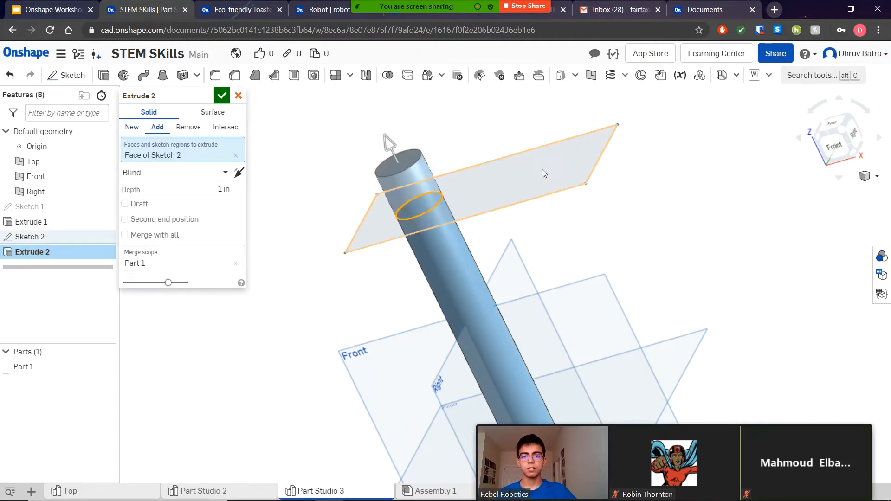
left_click(416, 202)
left_click(225, 95)
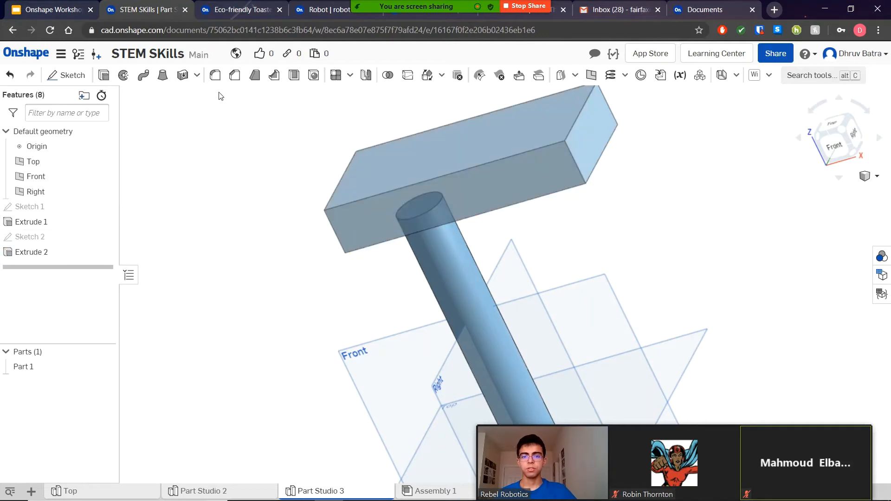
Inspect the extruded part and return to Assembly 1 to examine the updated instance beside the pyramid
right_click_drag(743, 236, 799, 244)
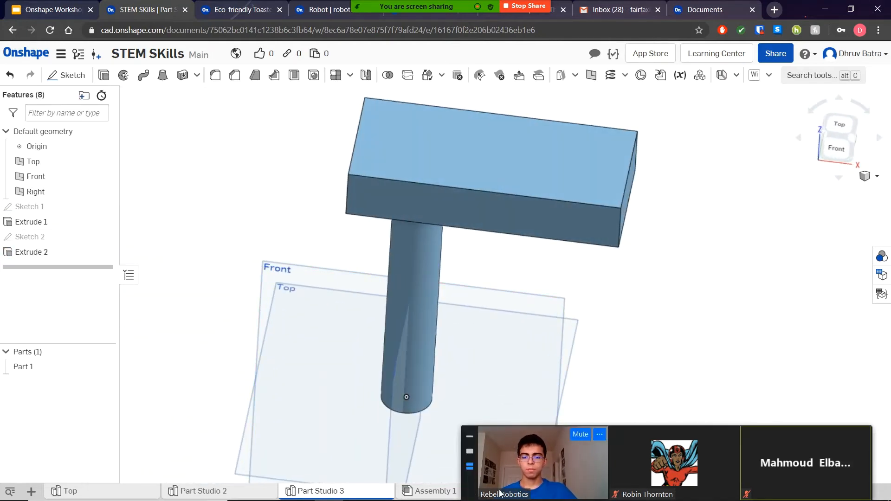
left_click(429, 491)
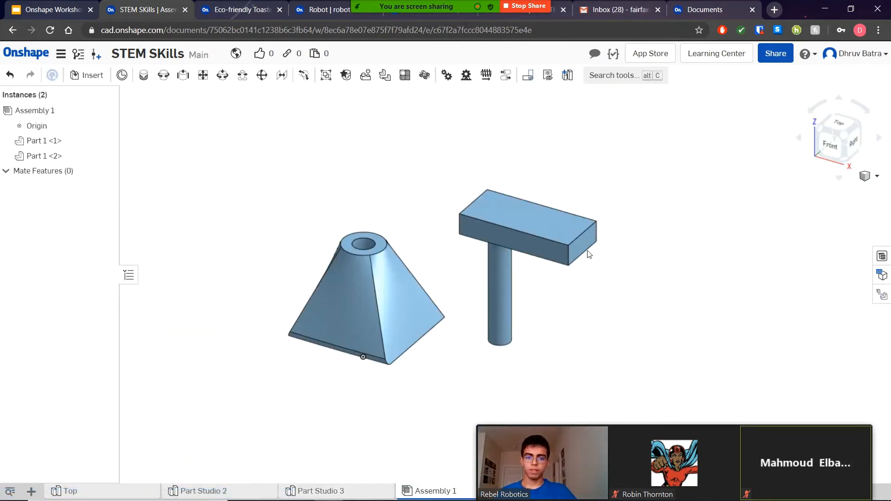
right_click_drag(588, 253, 662, 322)
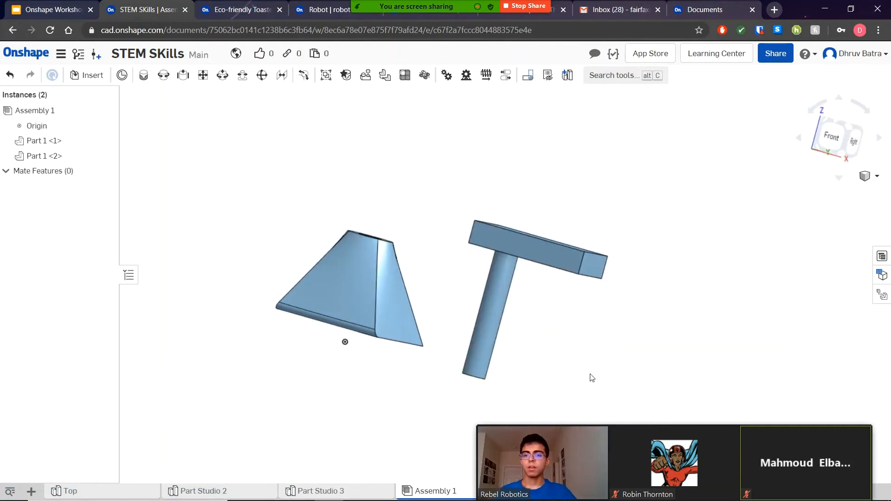
Fix the pyramid instance in place in Assembly 1
right_click_drag(552, 312, 575, 321)
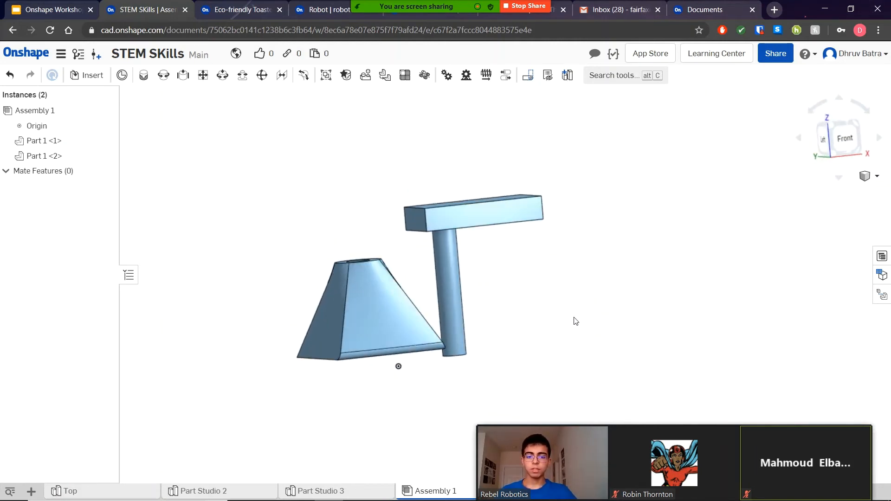
right_click(369, 303)
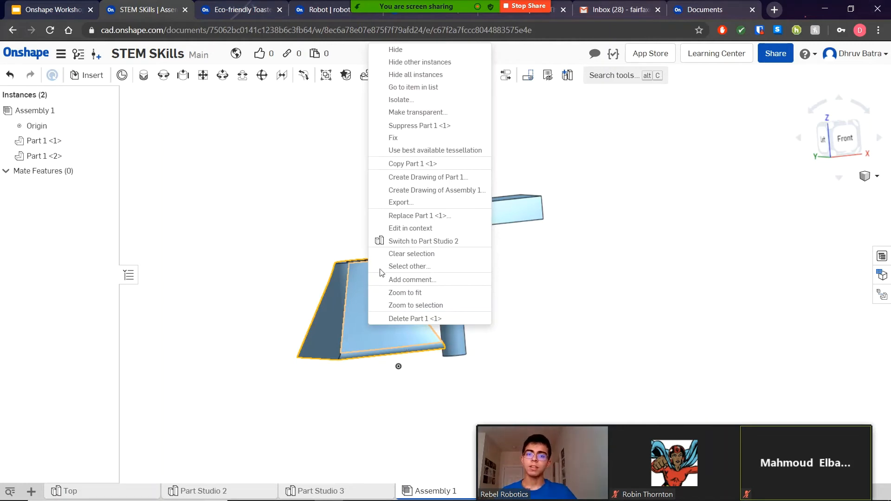
left_click(420, 139)
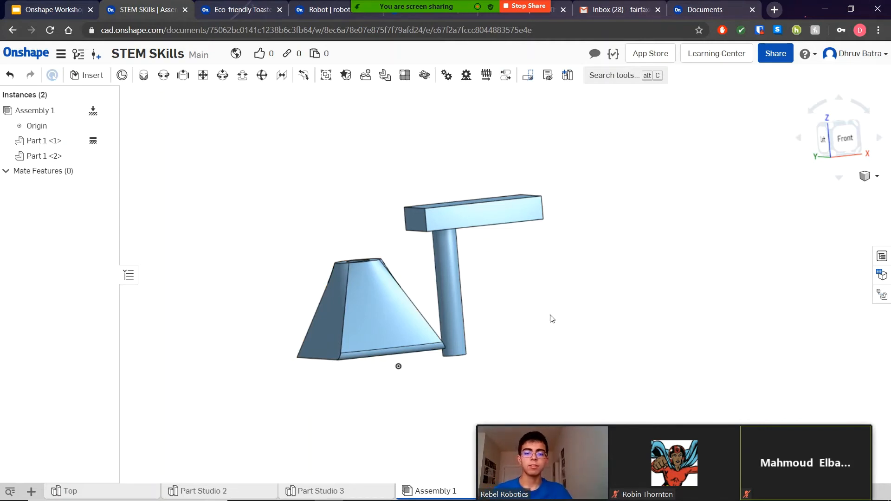
Switch to the Robot assembly, spin an upper propeller about its shaft and examine the frame from another angle
left_click(317, 10)
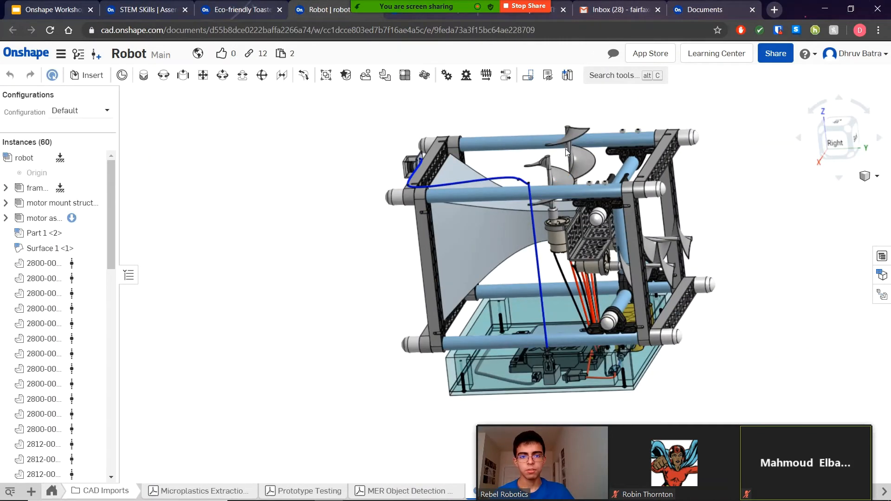
right_click_drag(566, 151, 548, 136)
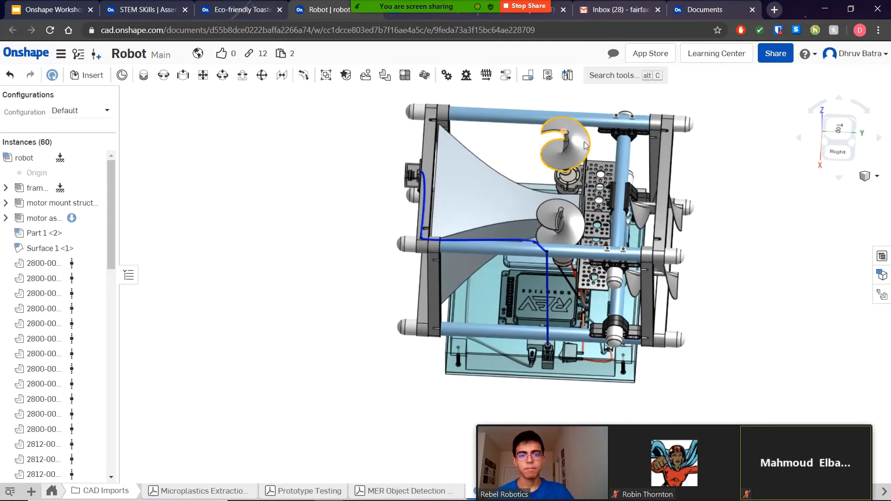
left_click_drag(566, 154, 577, 136)
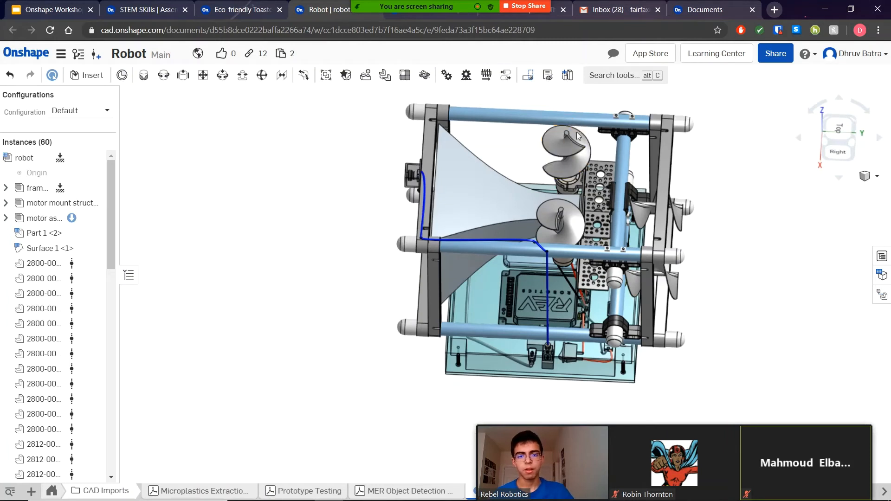
left_click(553, 149)
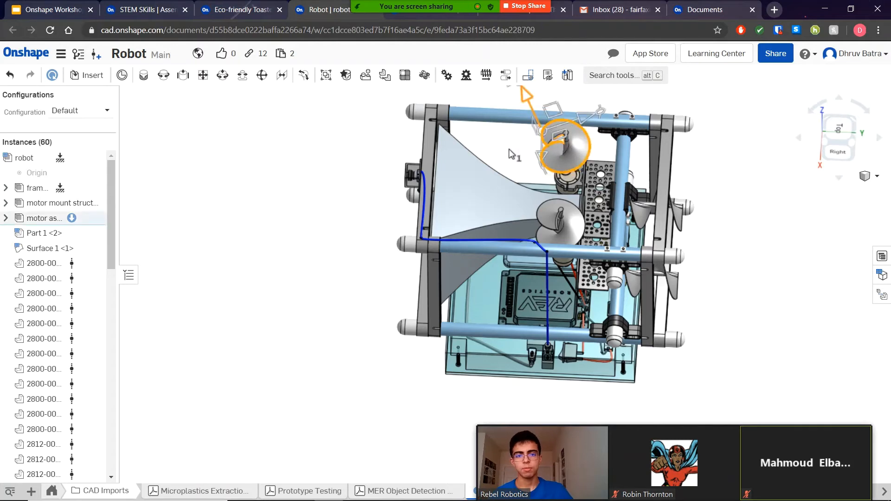
left_click(282, 201)
mouse_move(771, 288)
right_mouse_down()
mouse_move(812, 255)
mouse_move(807, 260)
right_mouse_up()
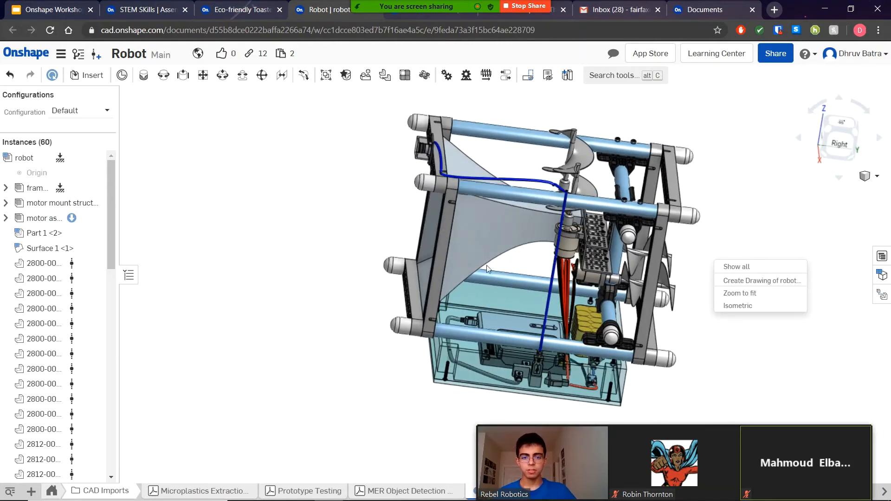
left_click(110, 237)
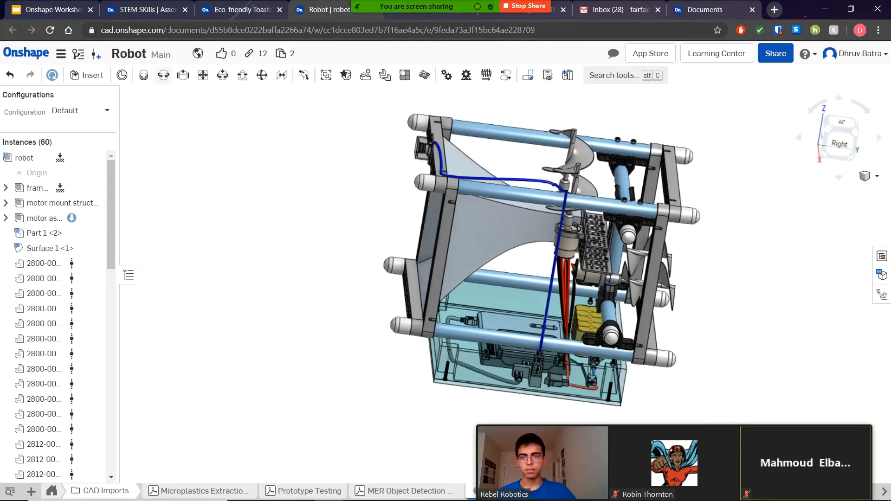
Return to the STEM SKills assembly and view the pyramid and T-shaped part in isometric and near-front orientations
left_click(226, 7)
left_click(111, 9)
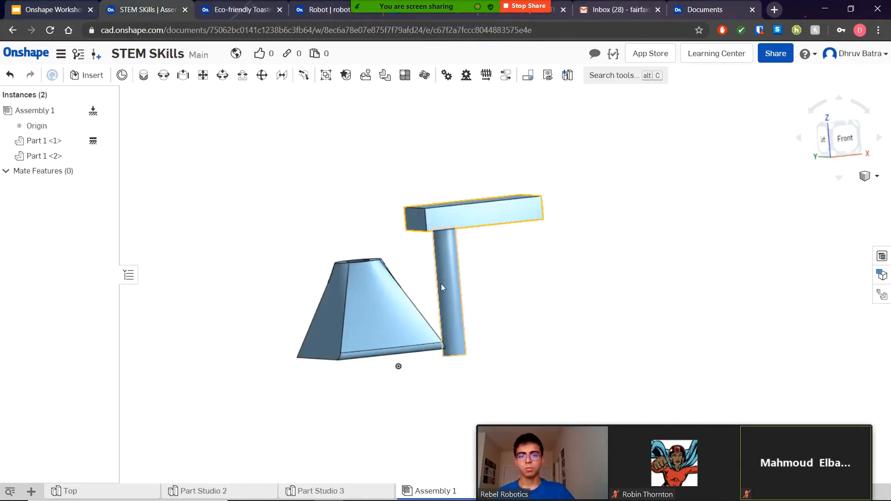
key("shift+7")
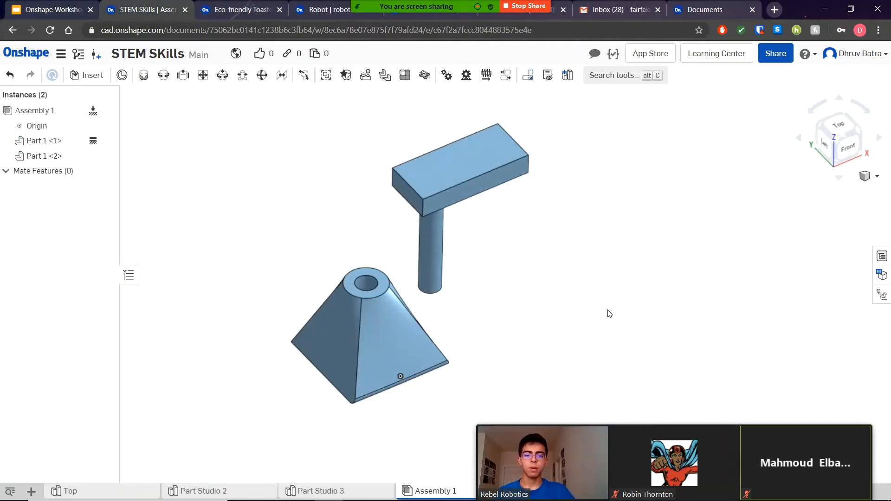
right_click_drag(608, 310, 604, 289)
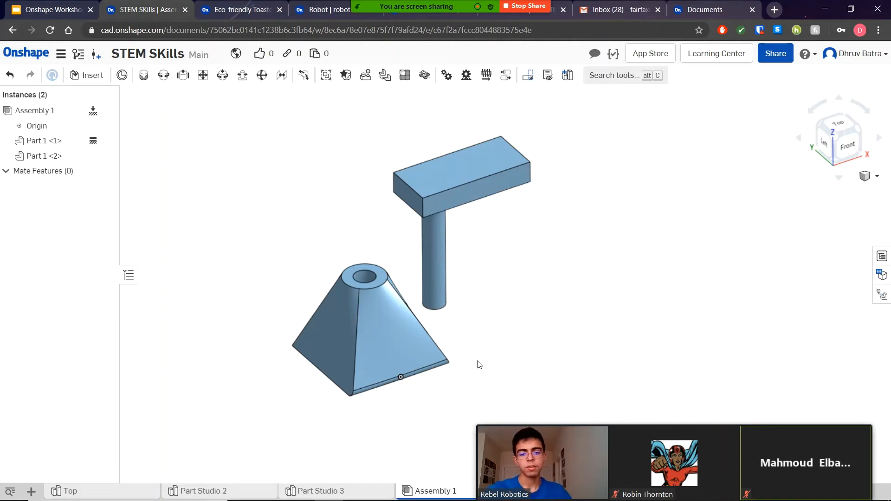
right_click_drag(524, 336, 512, 308)
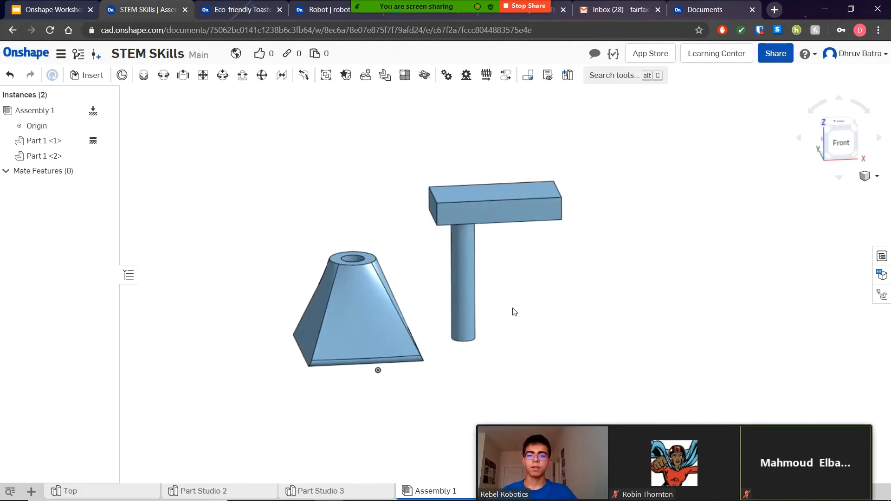
Switch to the Onshape Workshop slides and show slide 7 with the vise picture
key("ctrl+shift+Tab")
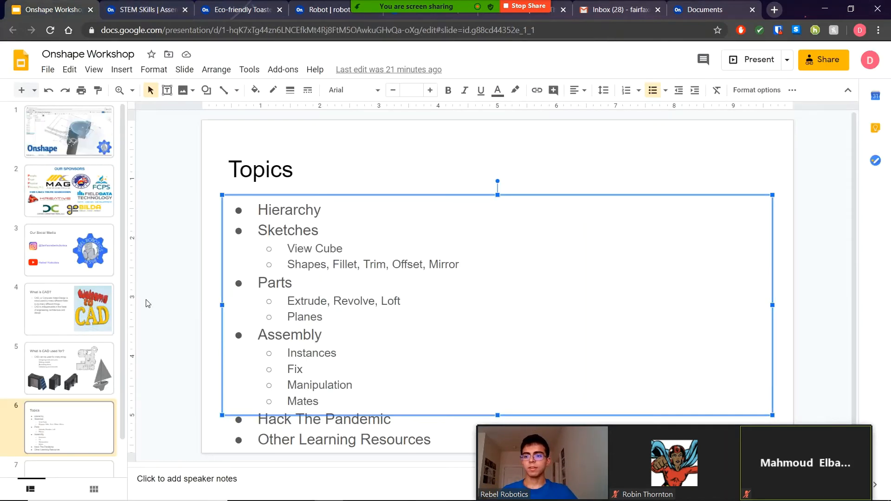
scroll(95, 459, "down", 2)
left_click(95, 458)
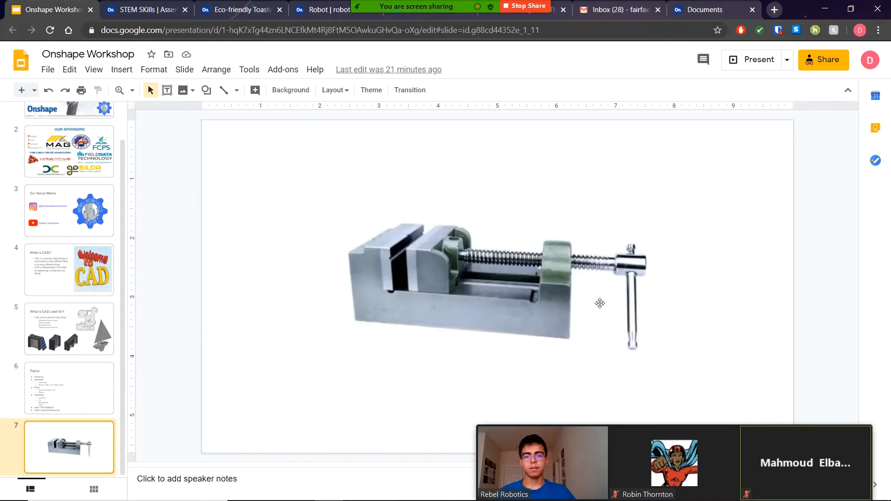
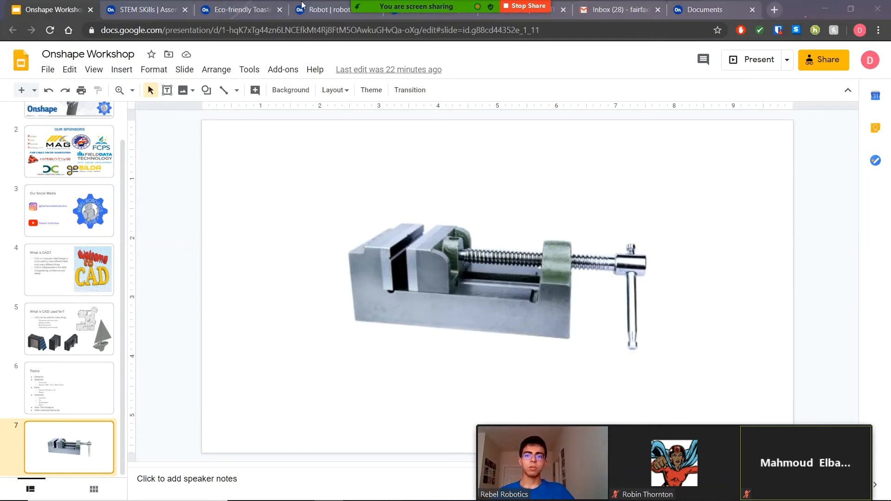
Back in the STEM SKills assembly, review the fixed pyramid's instance options and move the T-shaped part farther away from it
left_click(320, 9)
left_click(140, 9)
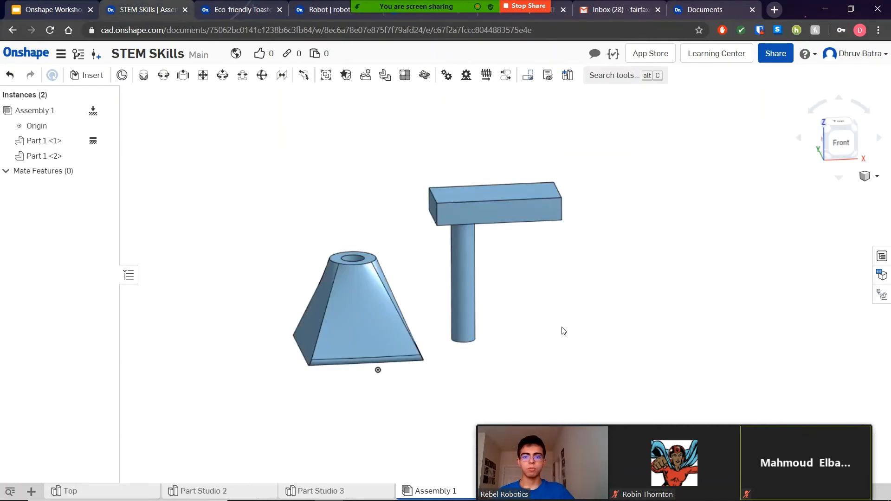
right_click(359, 288)
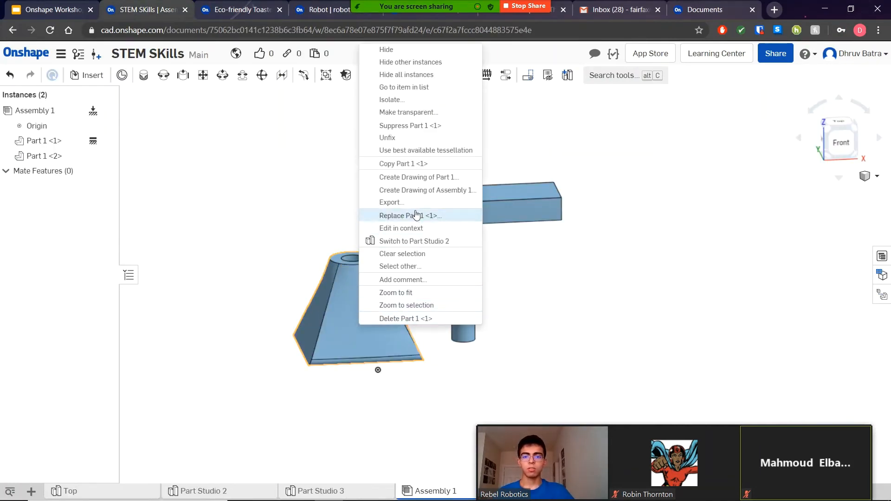
left_click(724, 303)
right_click(325, 302)
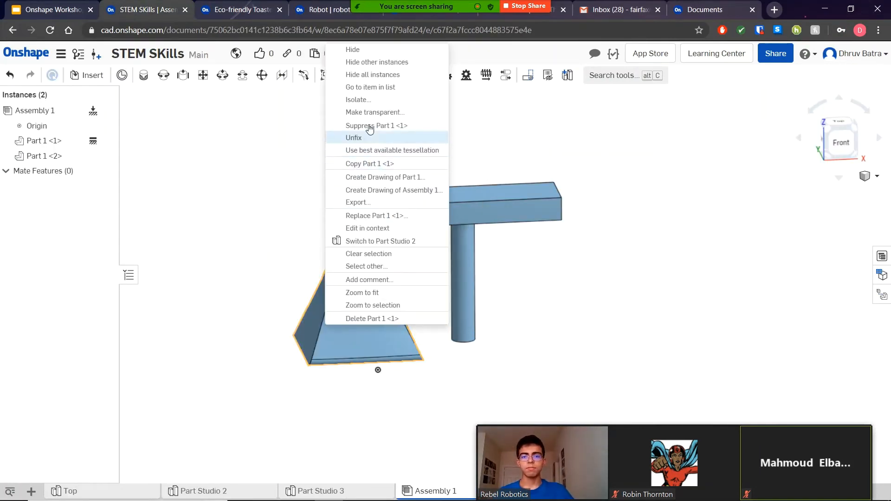
left_click(768, 314)
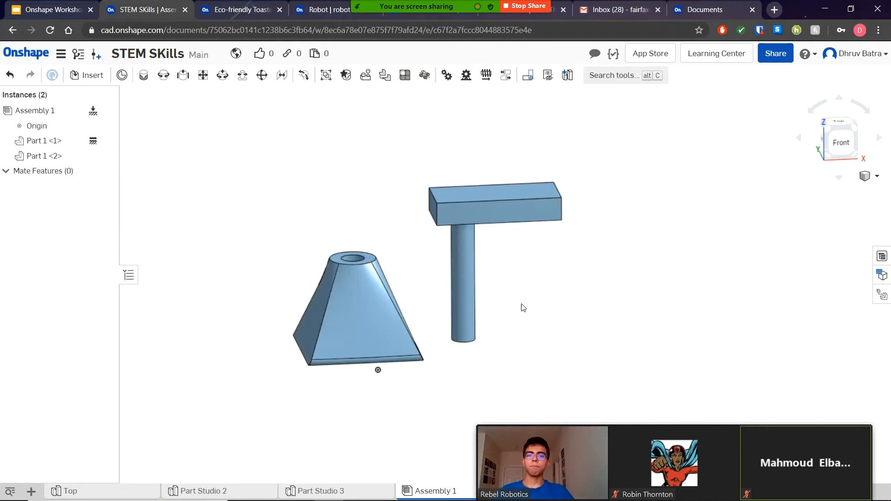
left_click_drag(494, 200, 549, 205)
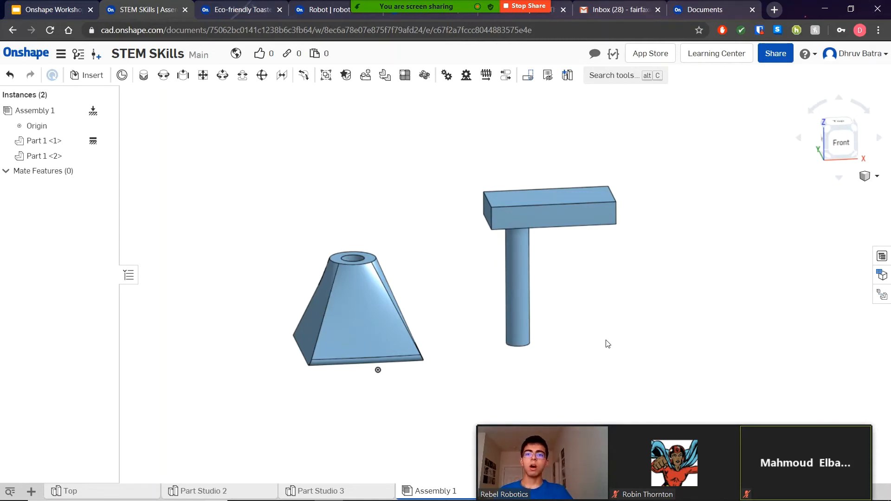
scroll(607, 343, "down", 1)
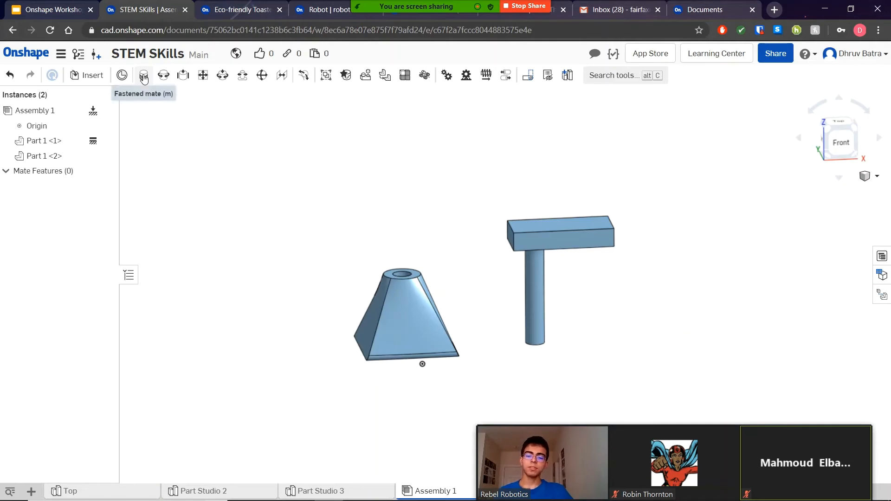
Switch to the Robot assembly and examine the rounded end cap fitted on the frame tube
left_click(311, 8)
scroll(441, 192, "up", 5)
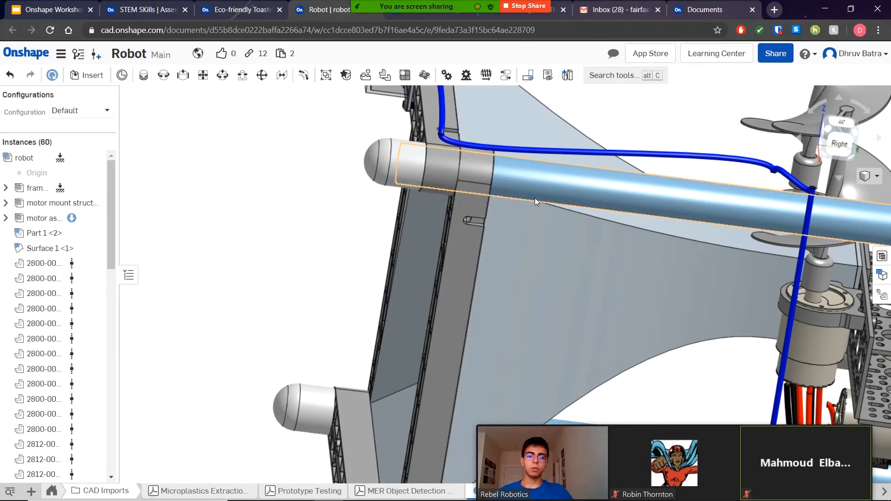
left_click(394, 160)
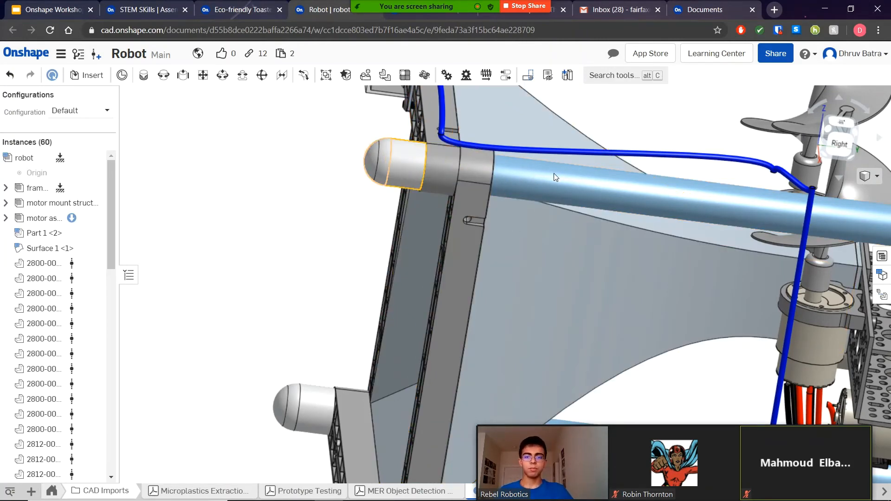
In the STEM SKills assembly, join the centre of the cylinder's free end to a corner of the pyramid's base with a Fastened mate
left_click(141, 9)
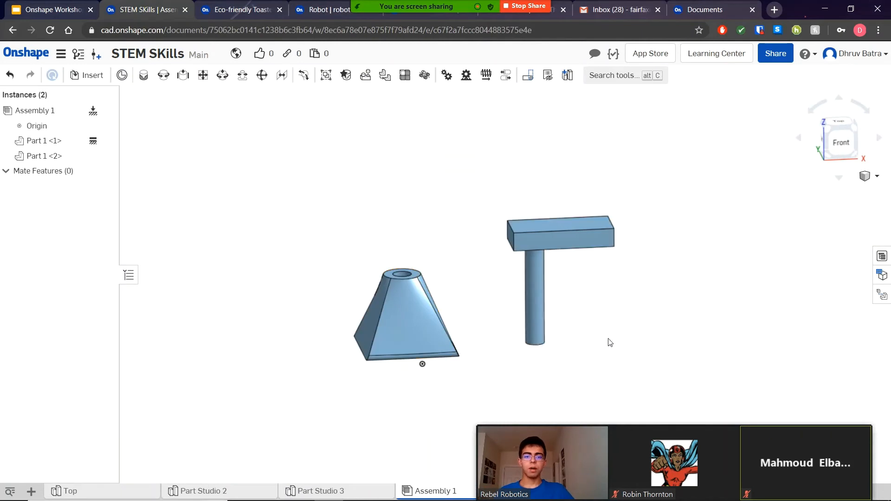
right_click_drag(600, 332, 588, 195)
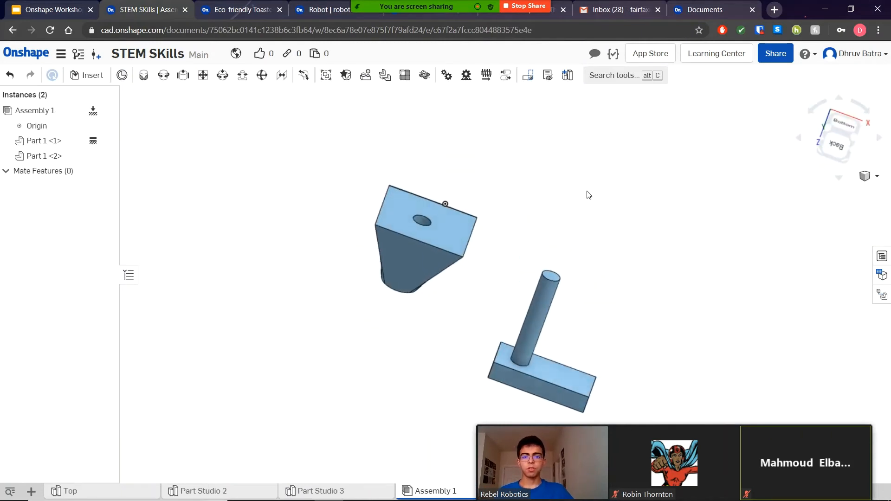
left_click(143, 75)
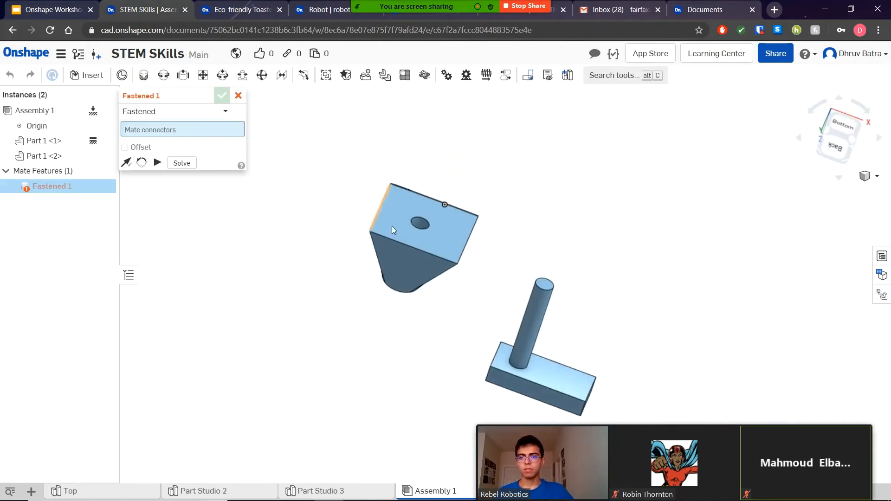
scroll(571, 306, "up", 3)
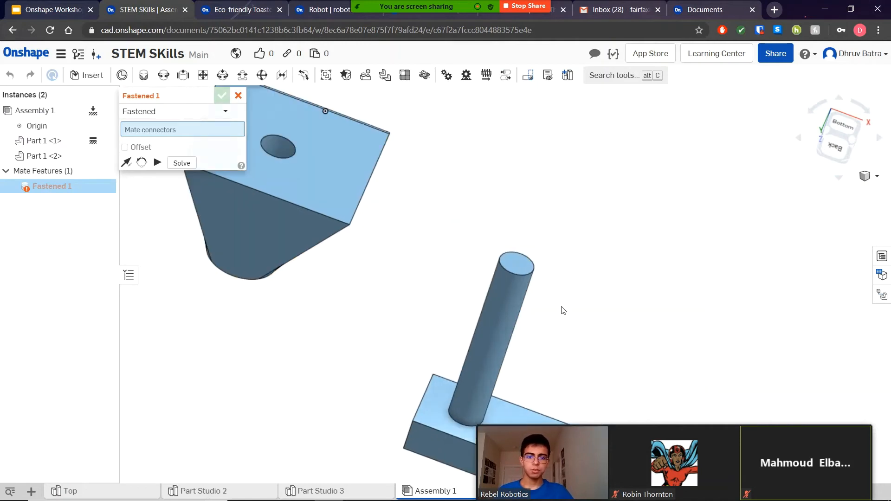
left_click(516, 269)
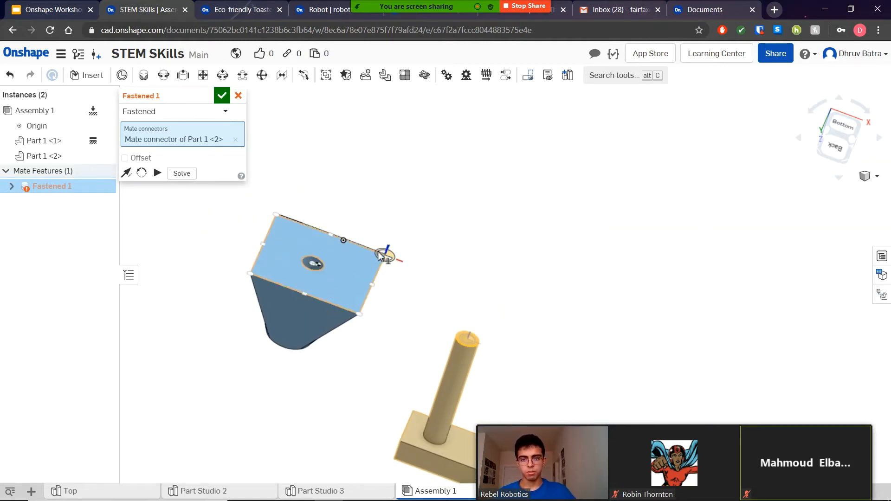
left_click(382, 255)
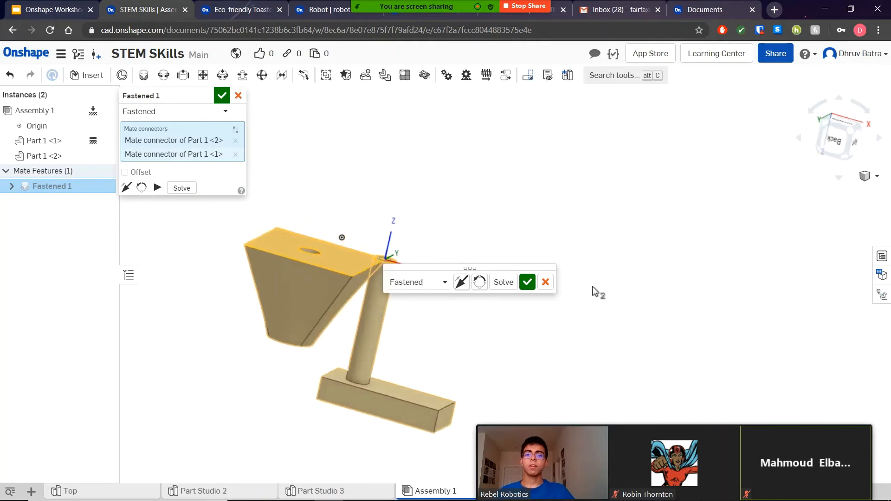
key("Return")
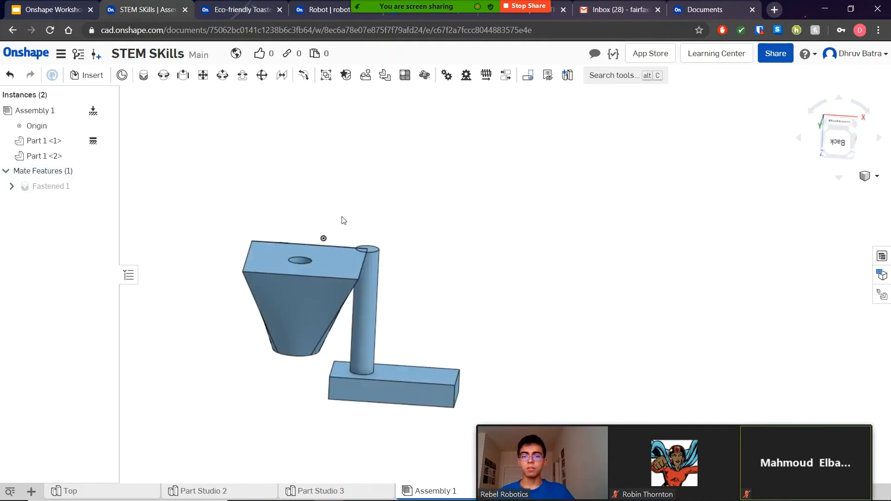
Inspect the mated parts from several sides, undo the Fastened mate and bring the assembly to an upright back view
right_click_drag(526, 347, 601, 269)
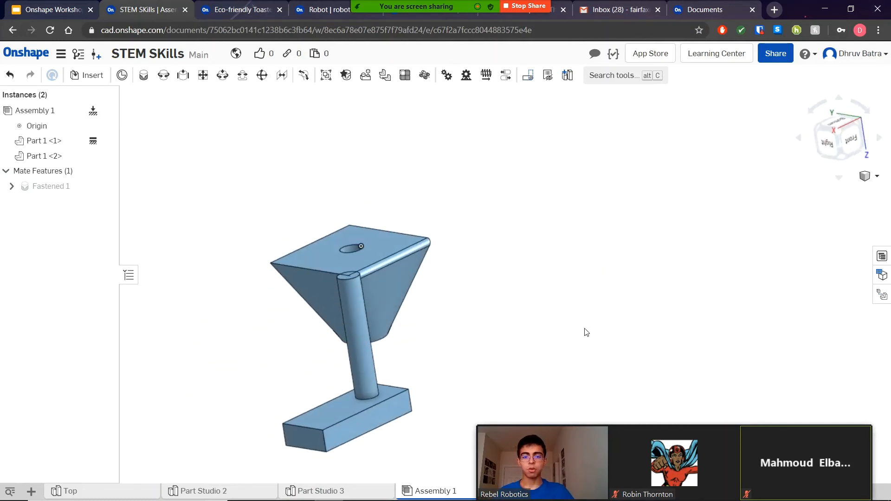
right_click_drag(423, 348, 849, 196)
key("ctrl+z")
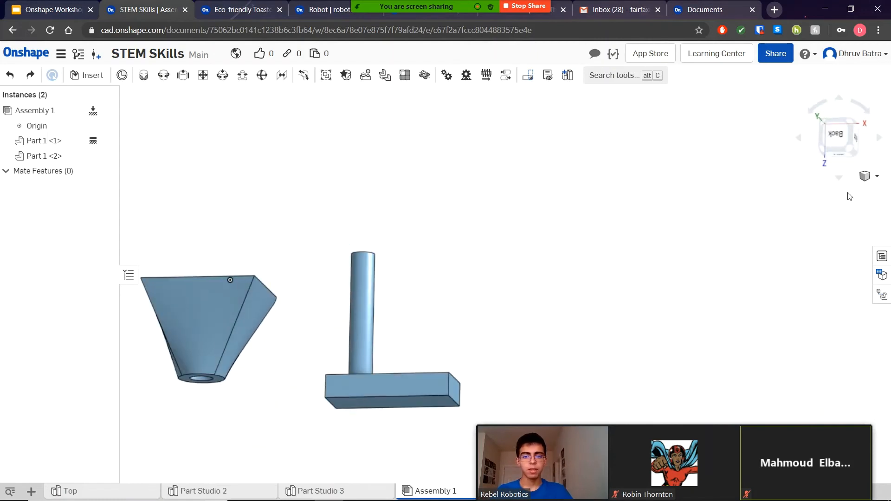
left_click(849, 139)
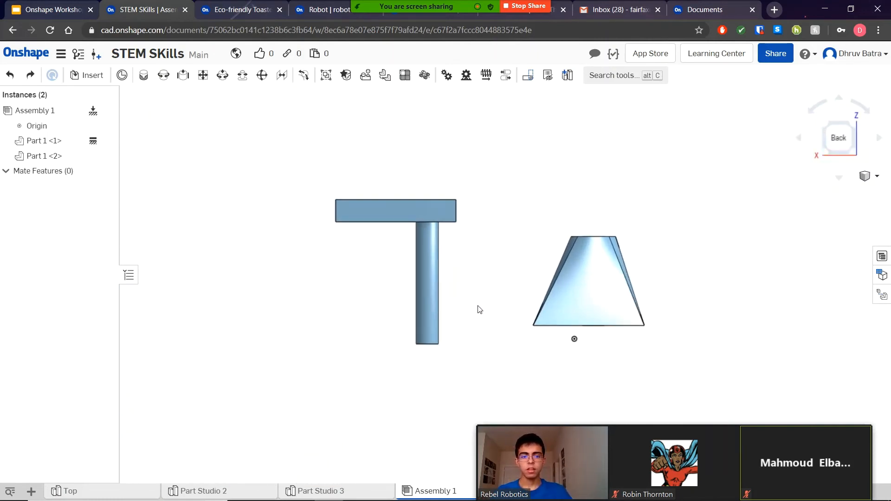
right_click_drag(479, 310, 603, 274)
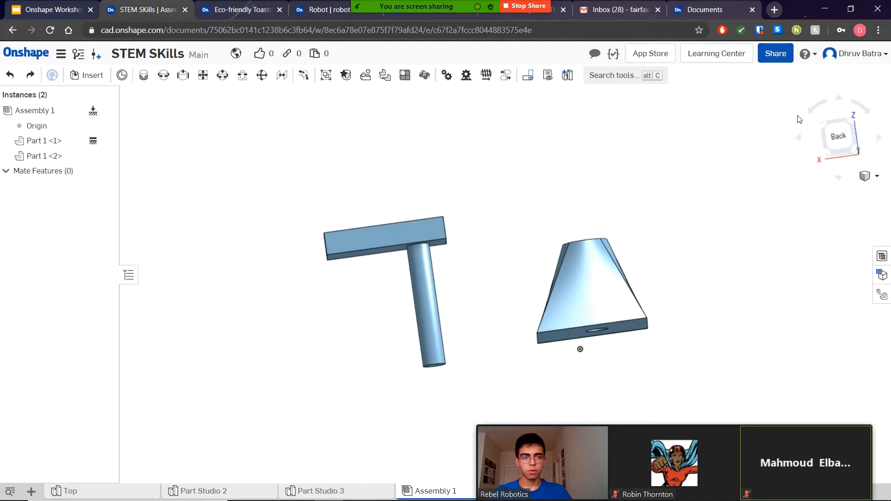
From the back view, rotate the T-shaped part by 185 degrees with its manipulator
left_click(842, 132)
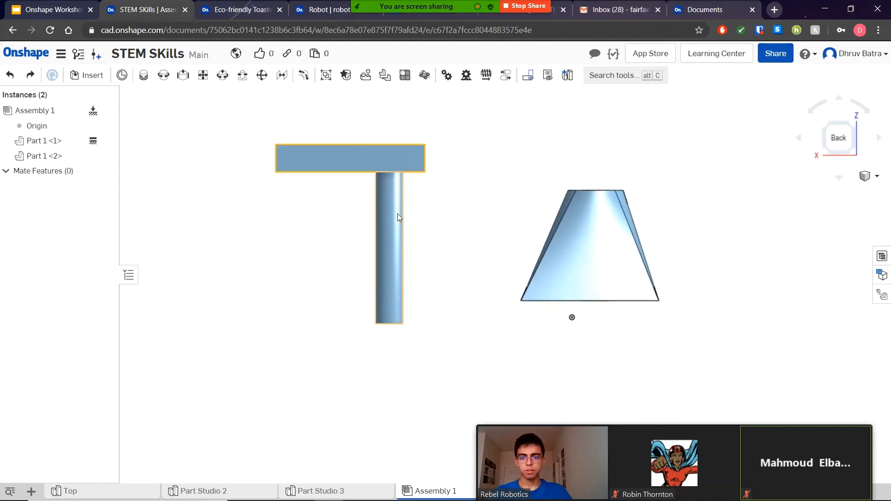
left_click(397, 218)
left_click_drag(394, 155, 403, 330)
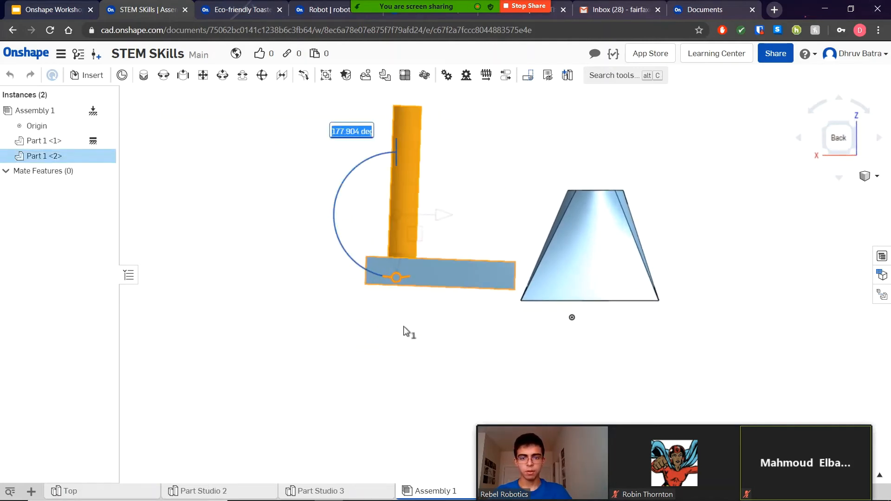
type("185")
key("Return")
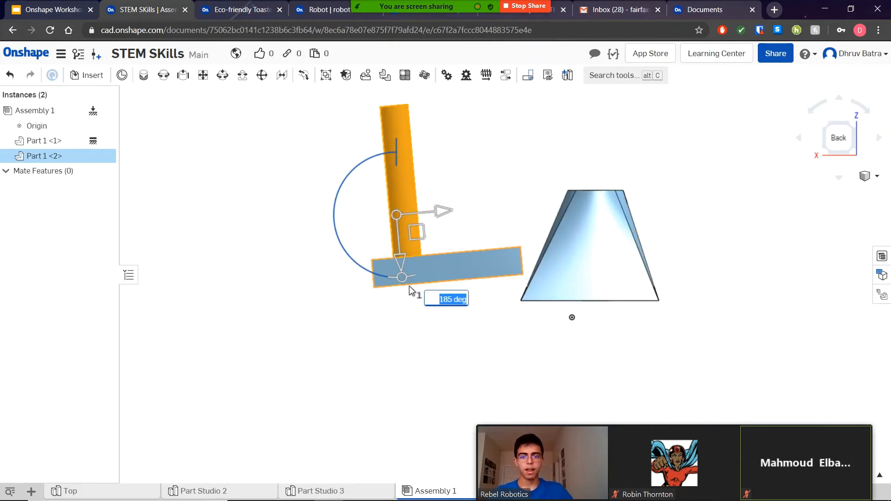
Straighten the rotated T-shaped part so its cylinder points straight up, and move it below the pyramid
mouse_move(403, 279)
left_mouse_down()
mouse_move(410, 287)
mouse_move(399, 285)
left_mouse_up()
left_click_drag(414, 166, 448, 432)
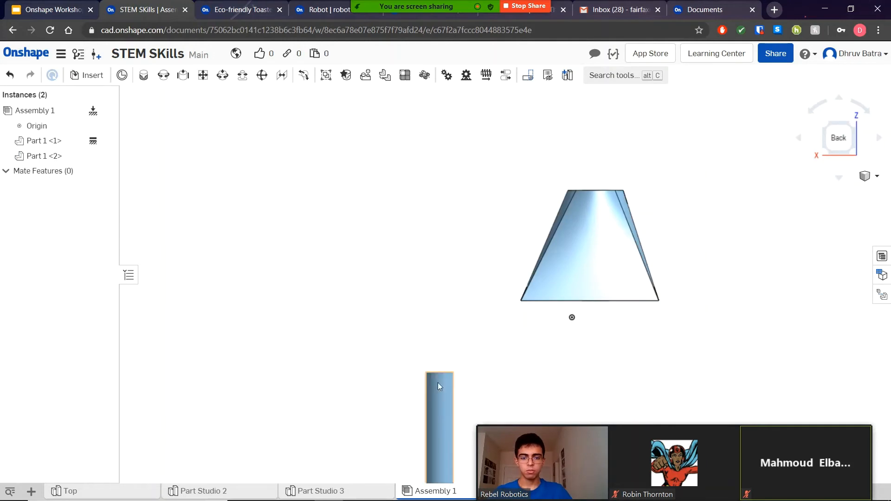
right_click_drag(364, 392, 289, 163)
right_click_drag(610, 252, 181, 194)
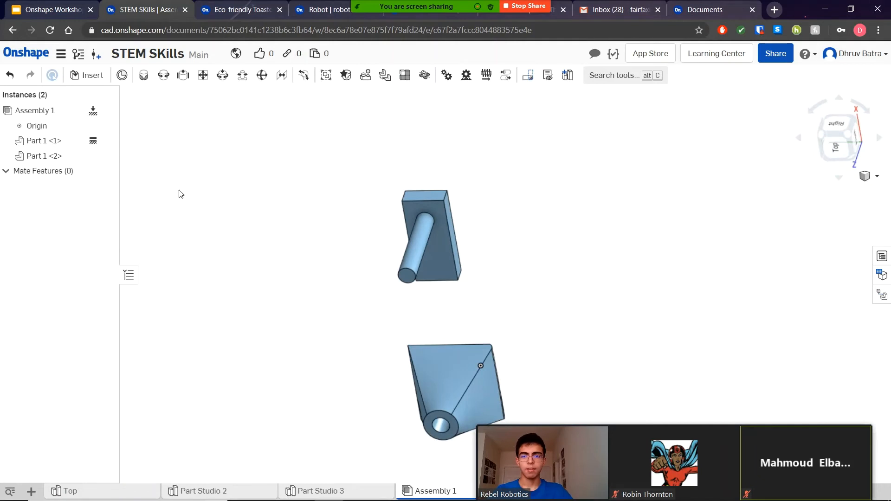
Join the centre of the cylinder's free end to a corner of the pyramid's base with a Fastened mate
left_click(144, 74)
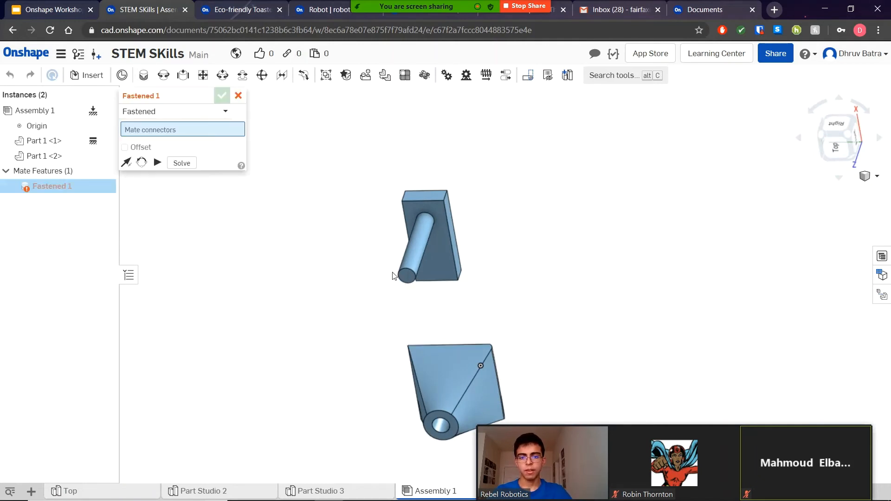
left_click(402, 279)
right_click_drag(656, 288, 483, 333)
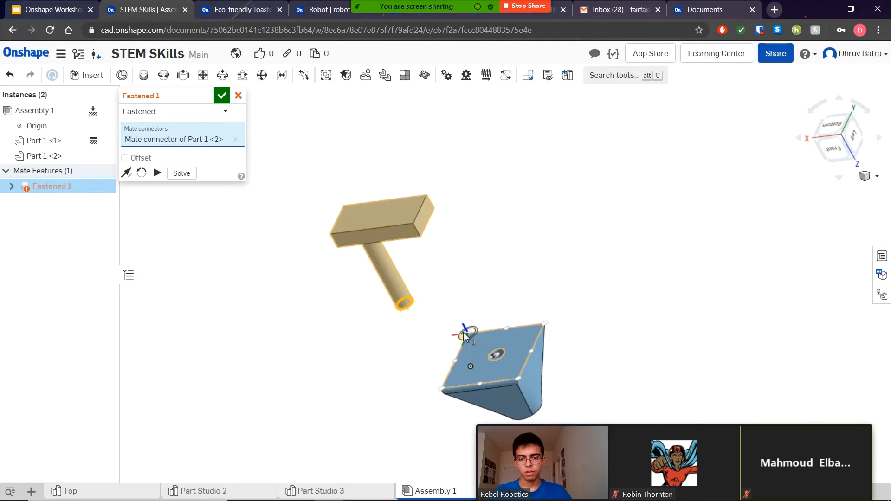
left_click(488, 383)
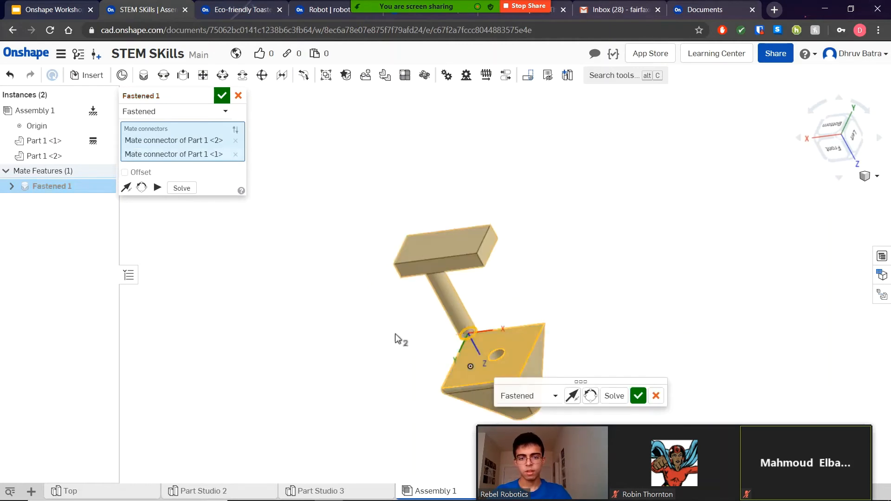
left_click(227, 101)
Inspect the joined parts from several sides and undo the Fastened mate
right_click_drag(653, 338, 680, 322)
right_click(681, 322)
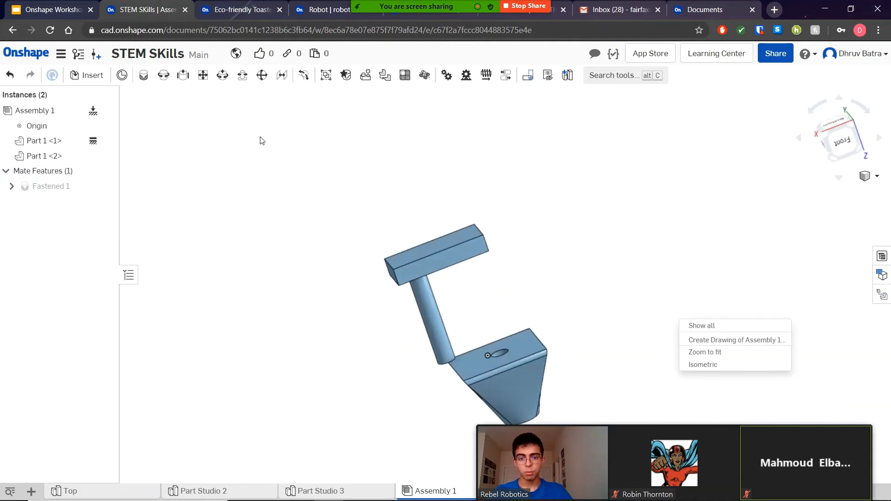
left_click(592, 241)
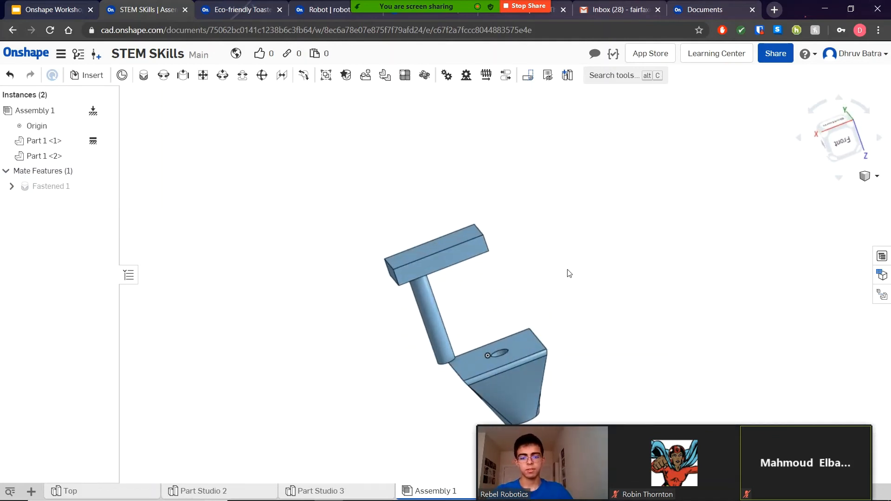
right_click_drag(567, 300, 380, 330)
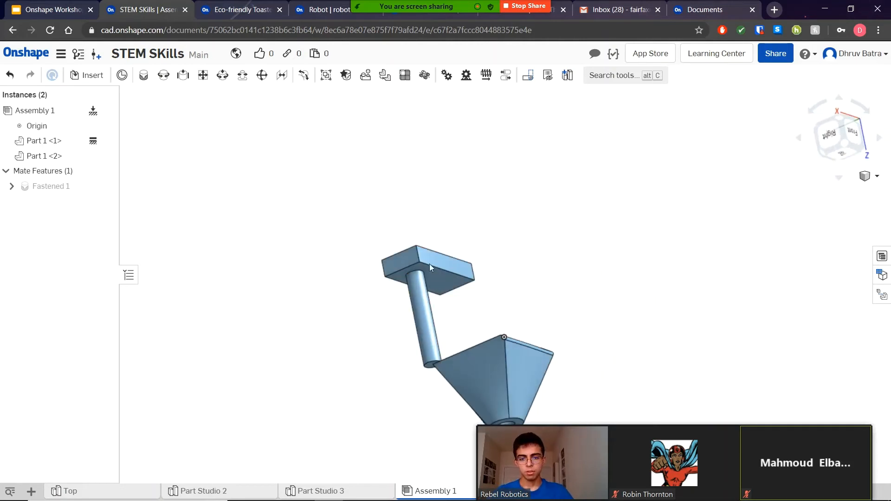
left_click_drag(534, 224, 554, 250)
right_click_drag(428, 296, 680, 306)
key("ctrl+z")
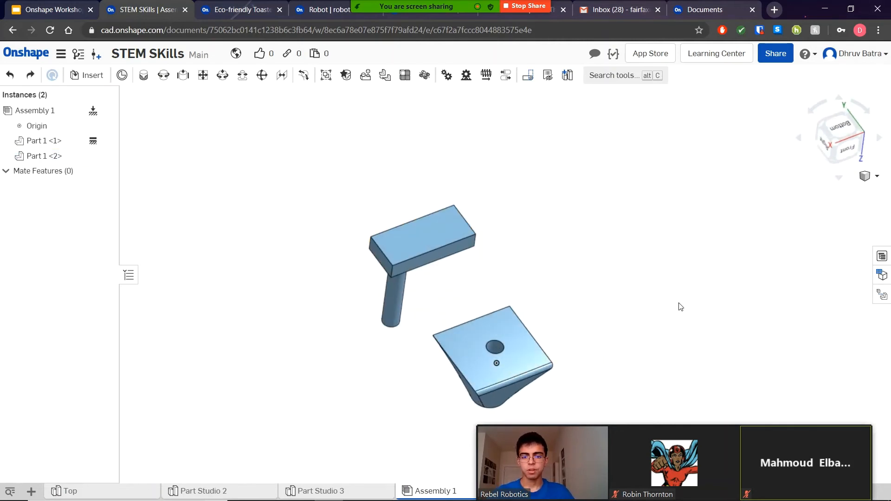
right_click_drag(594, 241, 574, 215)
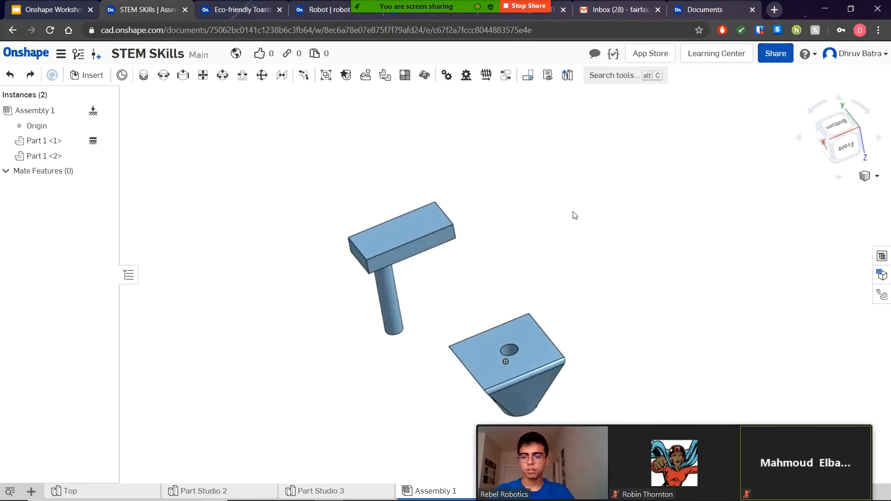
Redo the Fastened mate and delete it from the assembly's mate features
key("ctrl+y")
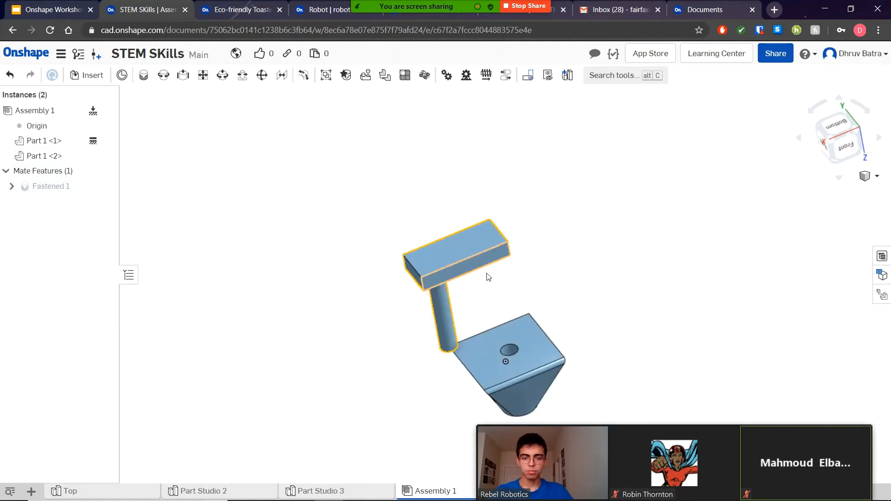
right_click(36, 188)
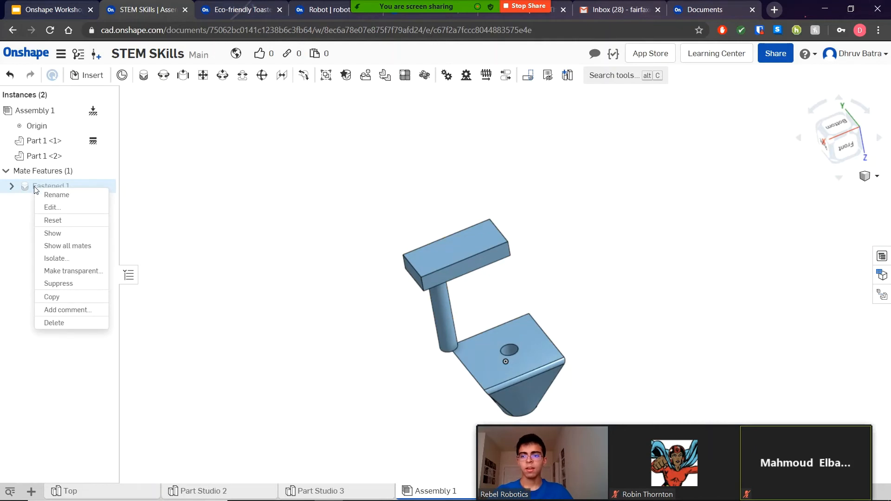
left_click(80, 322)
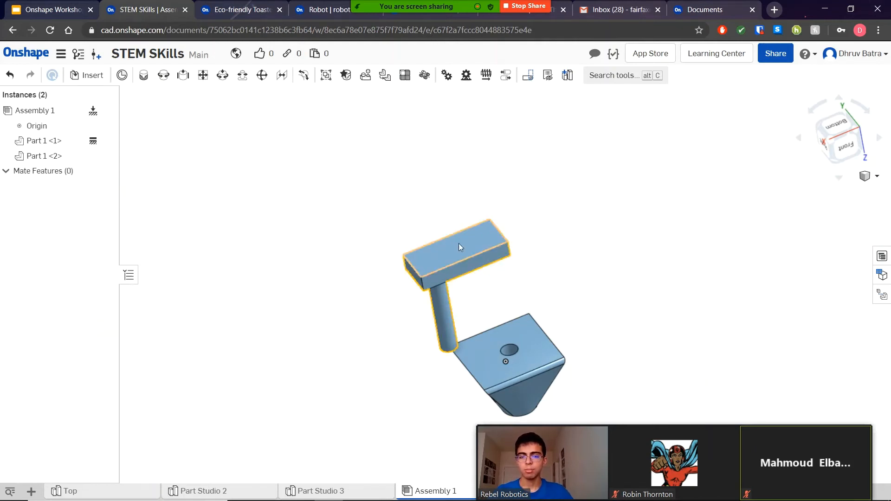
Move the unmated T-shaped part away from the pyramid's corner and deselect it
left_click_drag(460, 245, 255, 207)
key("ctrl+z")
key("n")
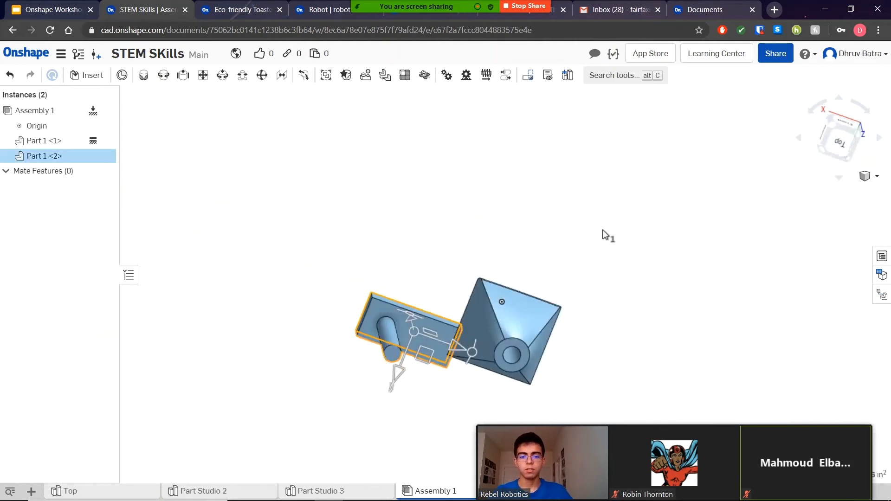
key("Escape")
right_click_drag(700, 296, 719, 221)
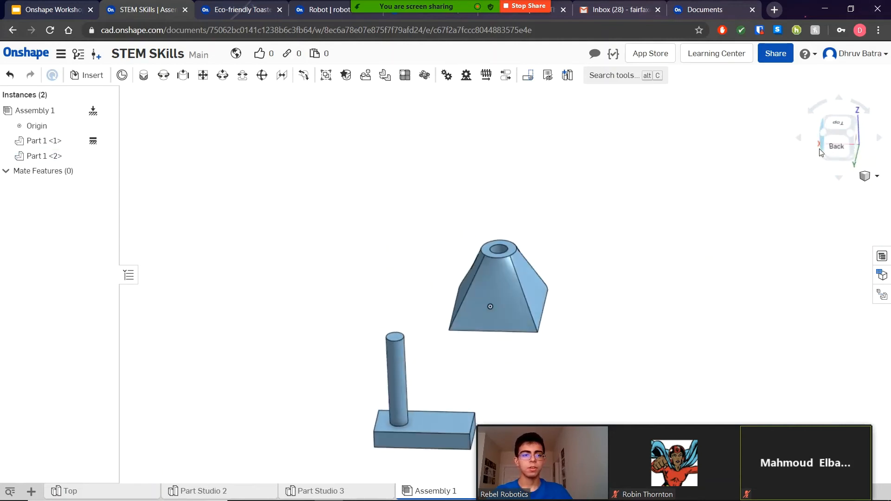
In the back view, turn the T-shaped part over so its cylinder points downward beside the pyramid
left_click(842, 152)
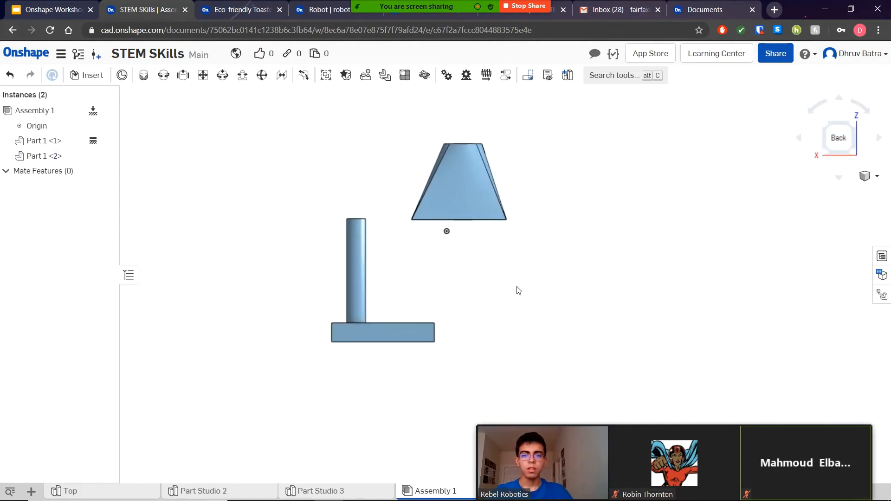
left_click(358, 263)
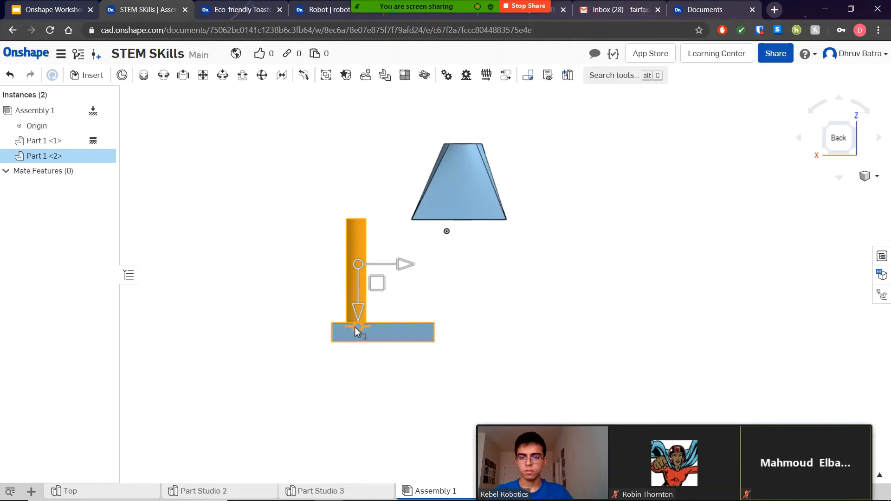
left_click_drag(357, 328, 365, 182)
left_click(478, 308)
scroll(596, 324, "down", 3)
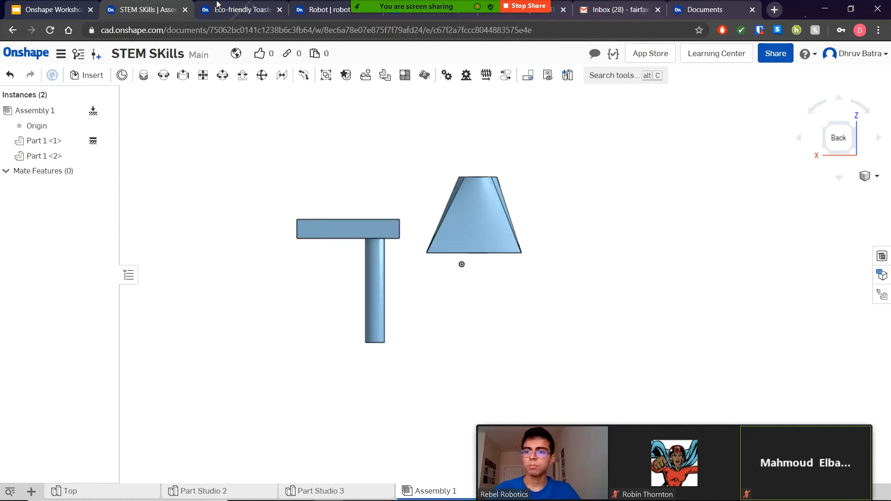
Check the Topics slide of the Onshape Workshop presentation, and back in the STEM SKills assembly move the T-shaped part above and away from the pyramid
left_click(45, 5)
left_click(106, 375)
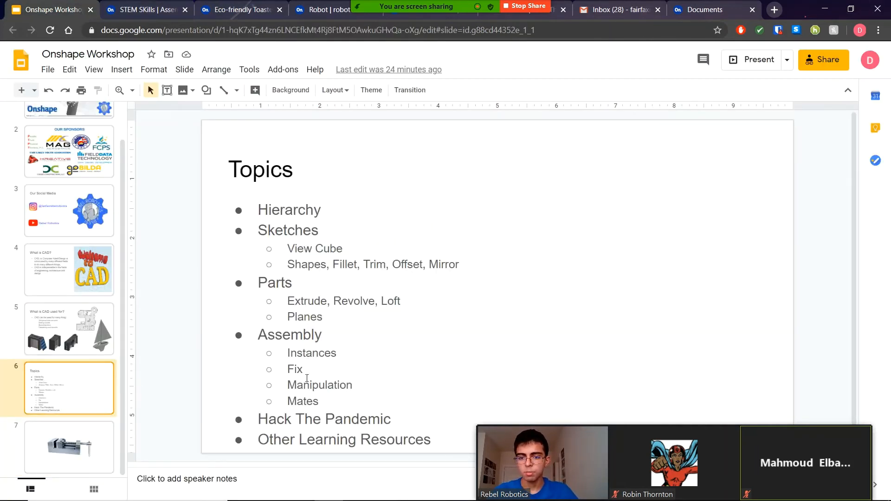
left_click(175, 4)
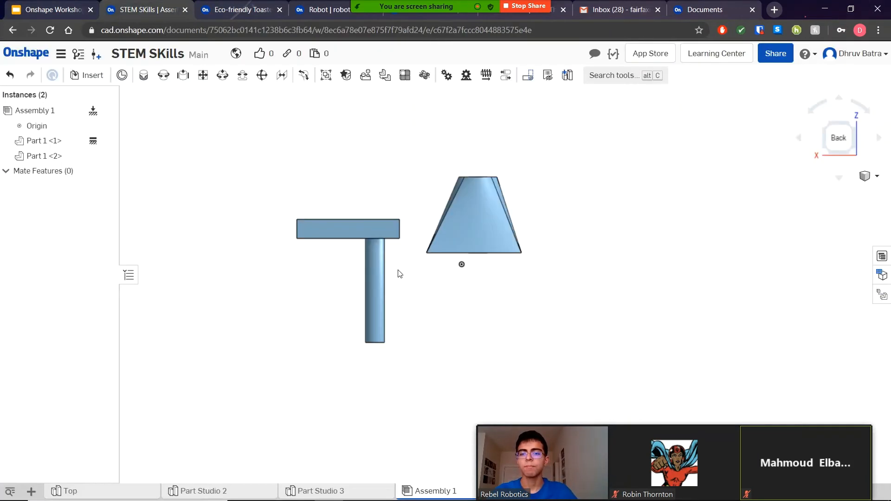
left_click_drag(389, 320, 340, 182)
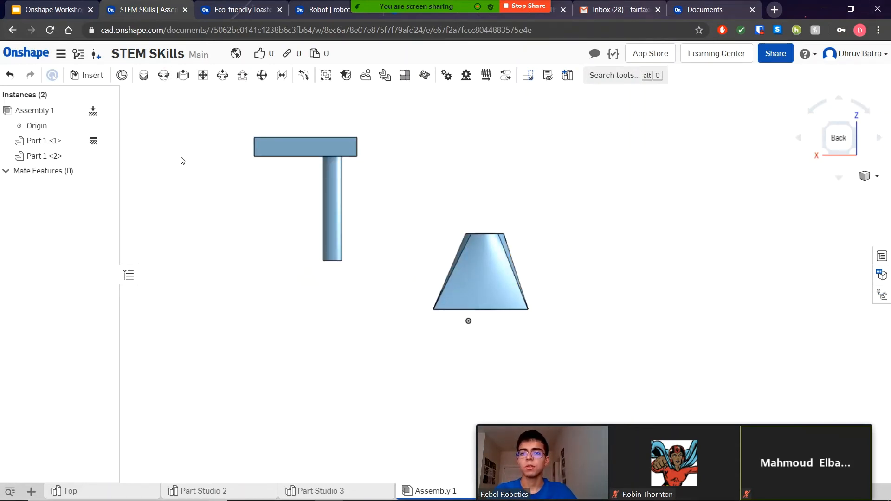
Switch to the Eco-friendly Toaster assembly, examine the dials on its front panel and return to the STEM SKills assembly
left_click(242, 10)
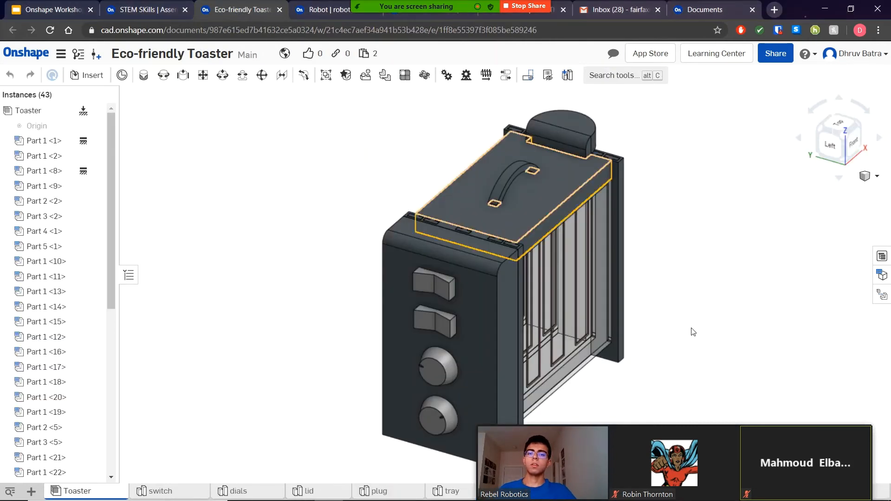
scroll(510, 284, "up", 3)
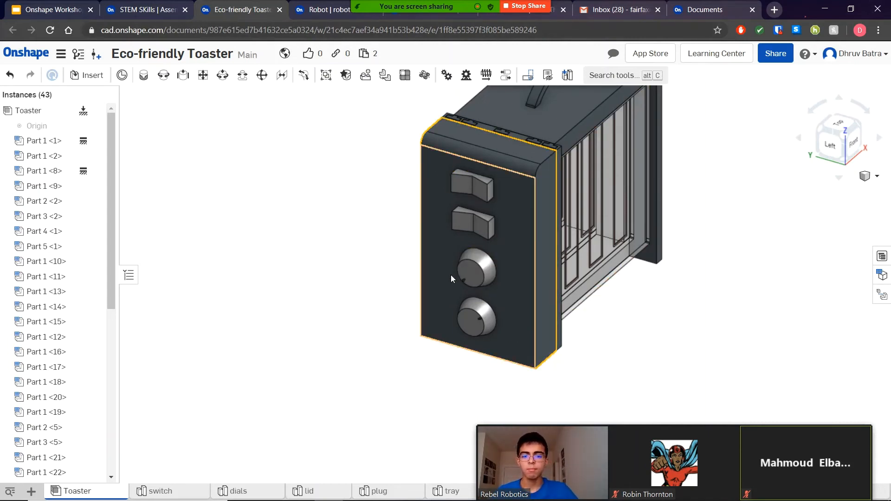
left_click(51, 9)
left_click(149, 10)
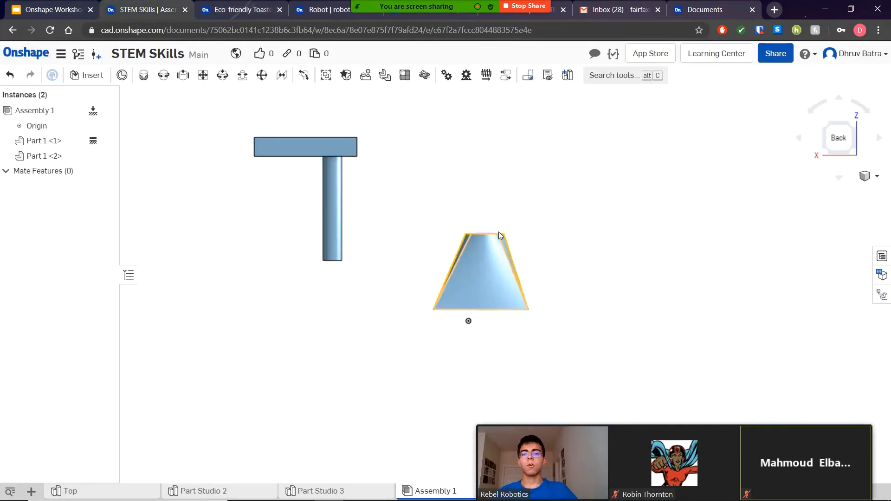
Join the centre of the cylinder's free end to the centre of the hole in the pyramid's base with a Revolute mate
right_click_drag(781, 228, 772, 178)
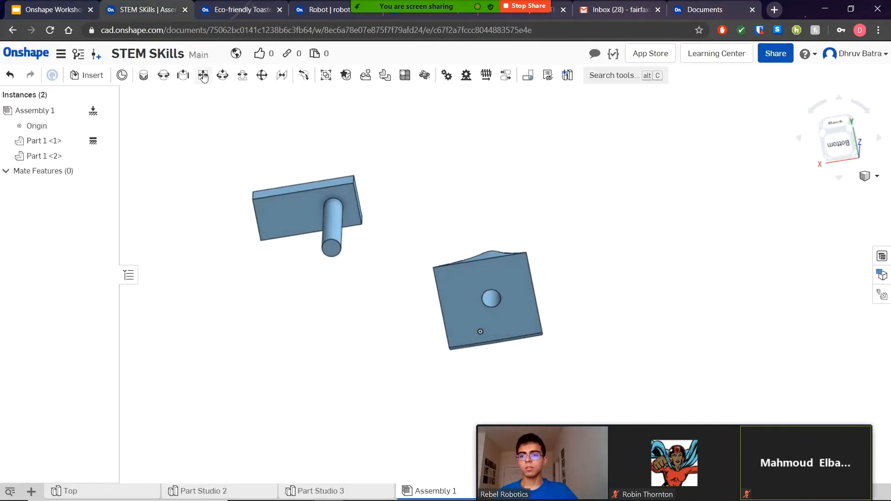
left_click(165, 76)
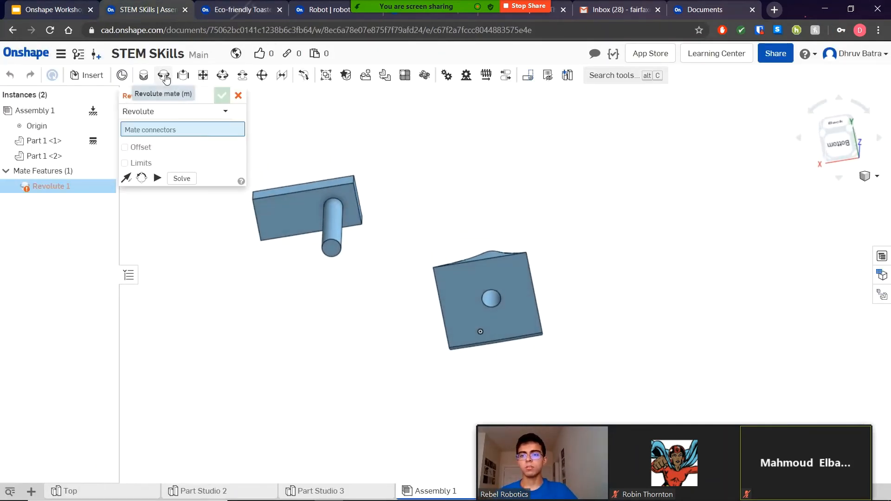
left_click(332, 251)
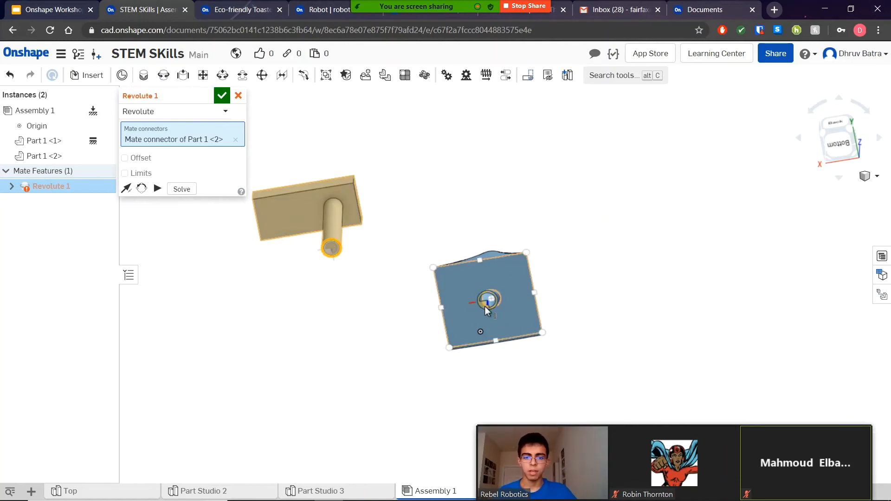
scroll(484, 307, "up", 5)
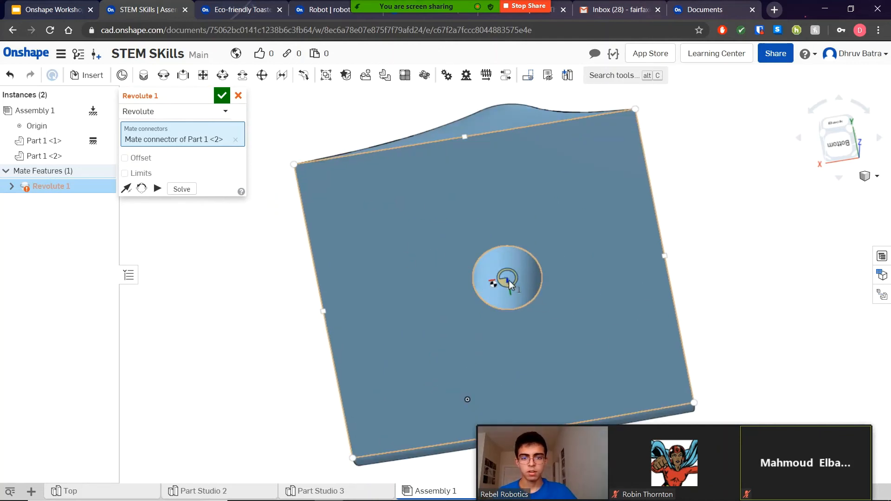
left_click(509, 281)
right_click_drag(772, 224, 656, 228)
left_click(224, 97)
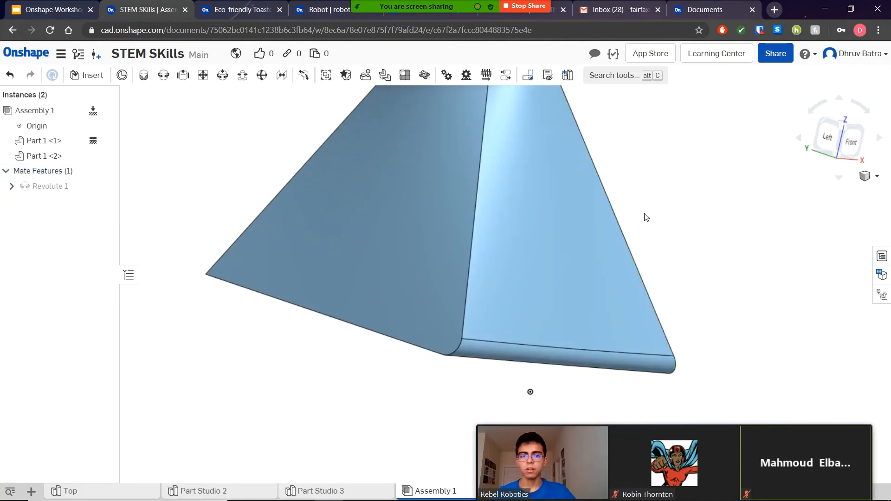
View the joined parts from the front and a corner, and swing the T-shaped part about its Revolute mate
key("f")
left_click(854, 139)
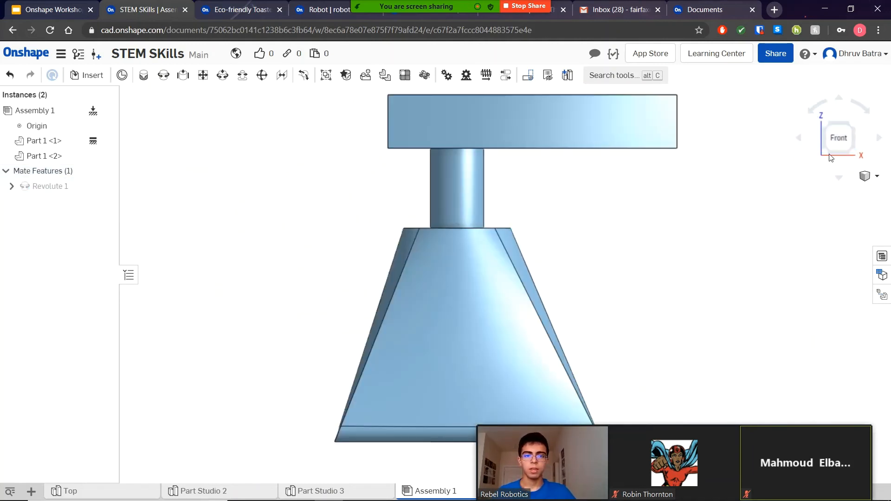
left_click(860, 127)
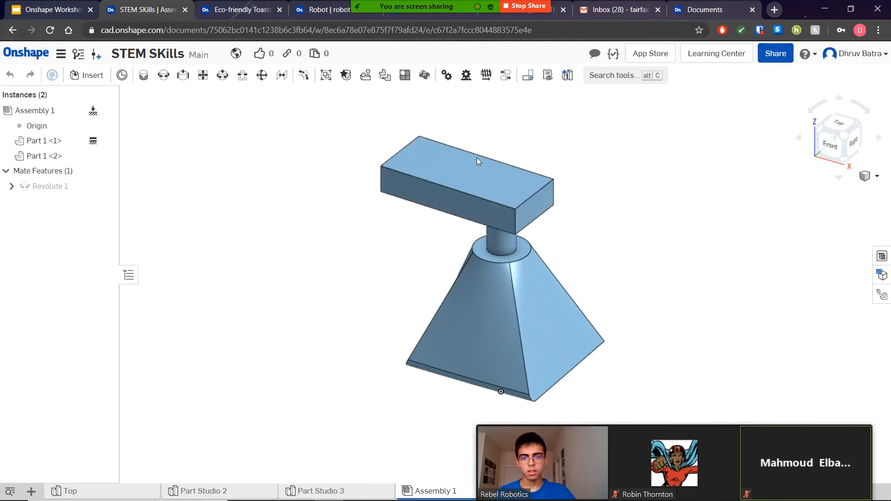
left_click_drag(477, 161, 736, 342)
right_click_drag(736, 342, 687, 330)
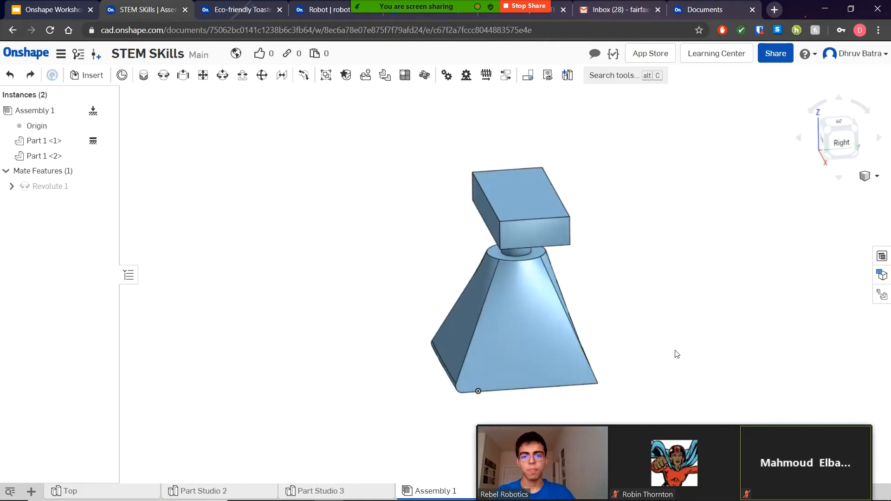
Undo the Revolute mate in the STEM SKills assembly, and examine the Eco-friendly Toaster assembly from a corner and from the front
key("ctrl+z")
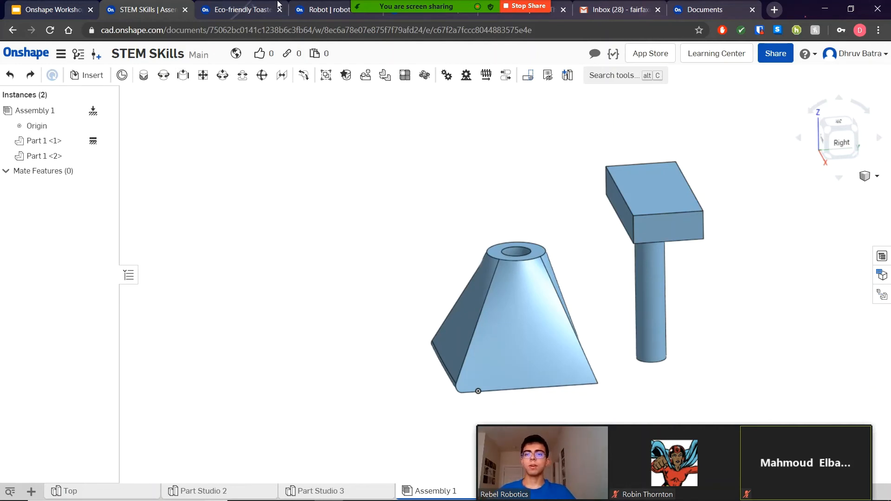
left_click(250, 12)
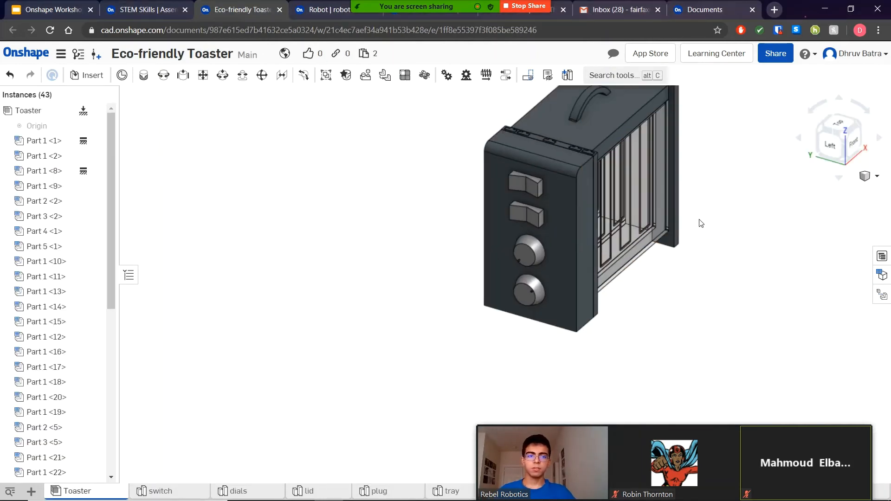
left_click(844, 135)
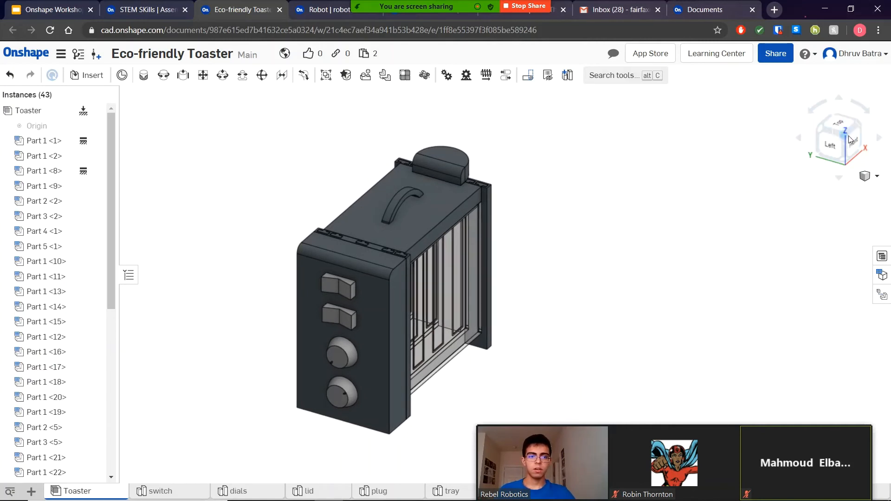
scroll(595, 228, "down", 3)
middle_click_drag(594, 229, 510, 263)
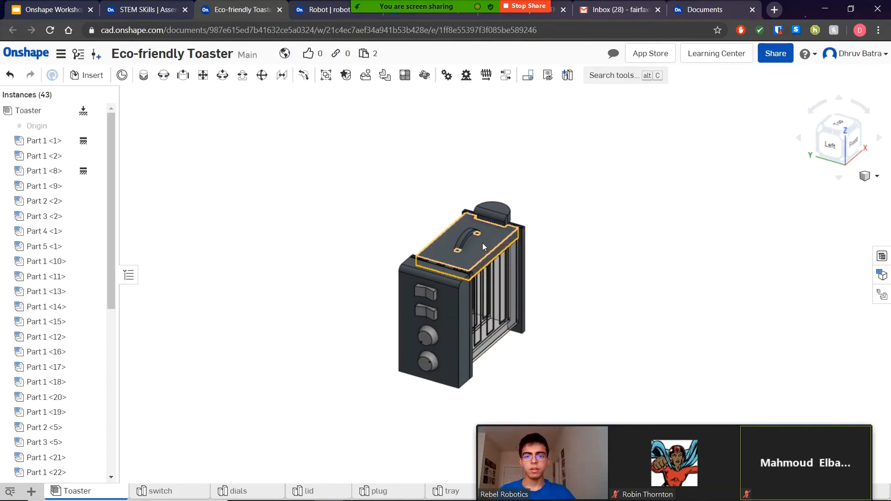
left_click_drag(482, 243, 500, 398)
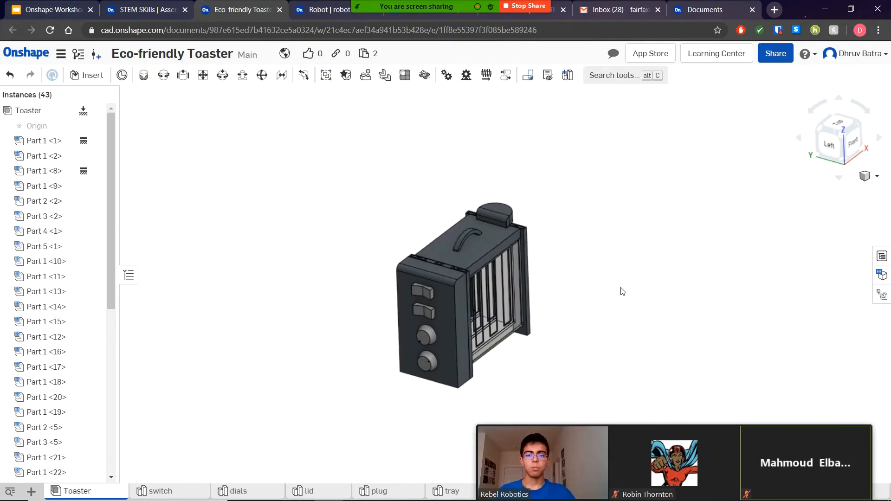
right_click_drag(622, 290, 610, 290)
left_click(853, 152)
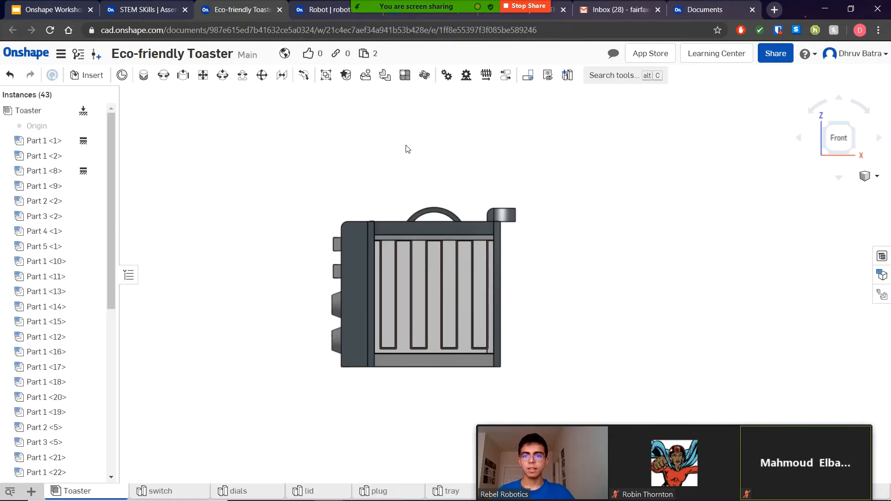
Lift the toaster's lid straight up off the body along the Z axis and undo the move
left_click_drag(429, 218, 443, 174)
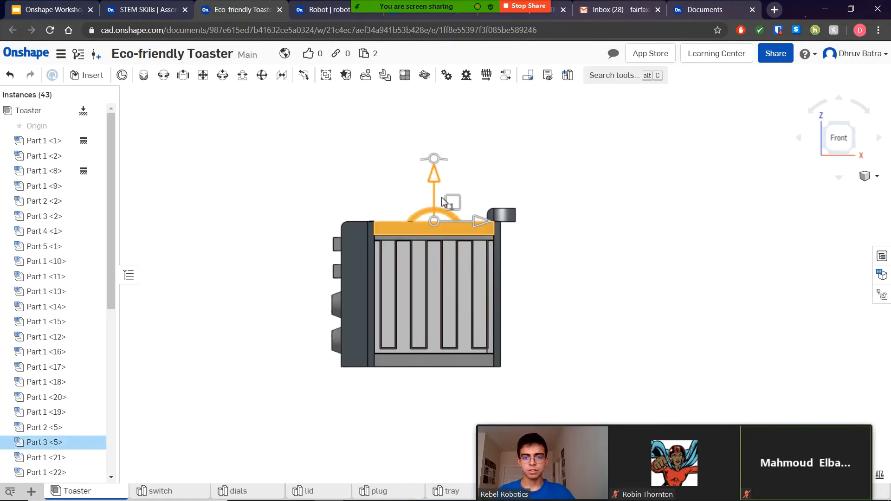
left_click_drag(443, 217, 485, 107)
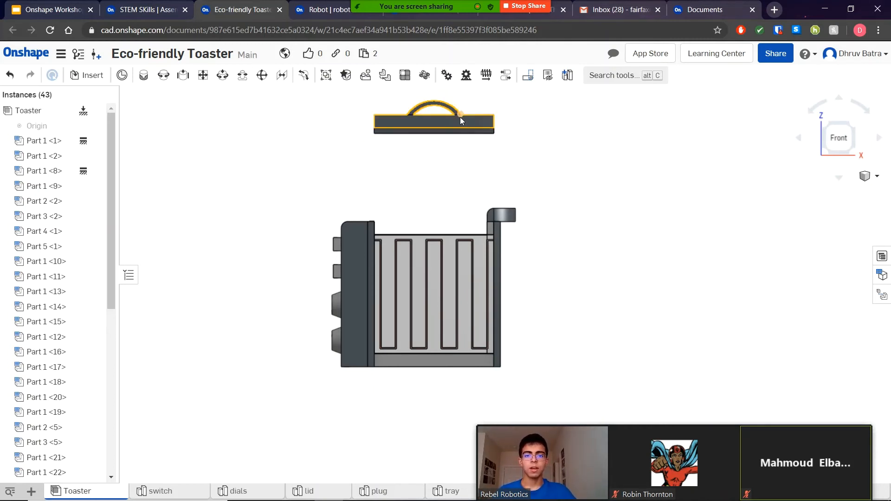
key("ctrl+z")
left_click_drag(489, 293, 451, 423)
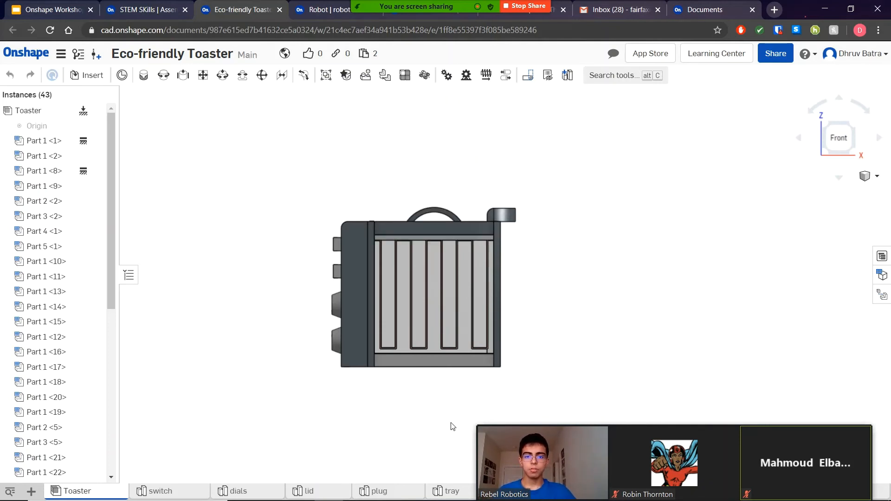
left_click_drag(464, 302, 439, 268)
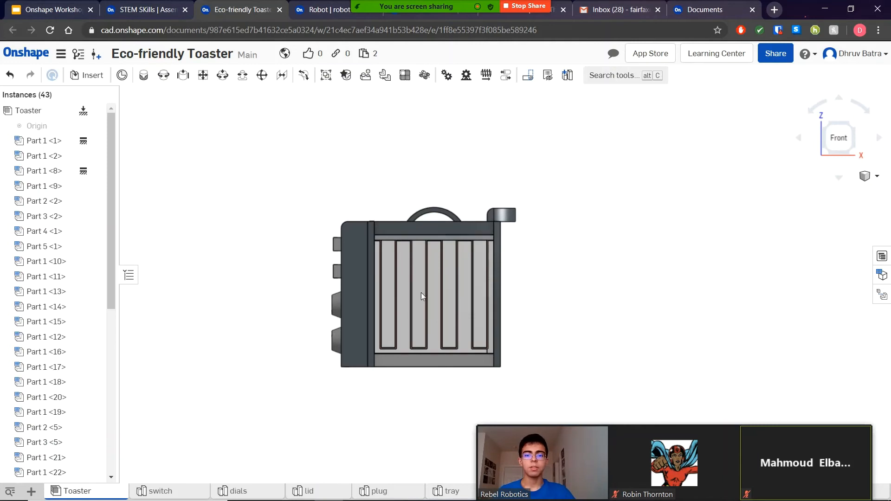
In the STEM SKills assembly, join the centre of the cylinder's free end to the centre of the hole in the pyramid's base with a Slider mate
left_click(149, 8)
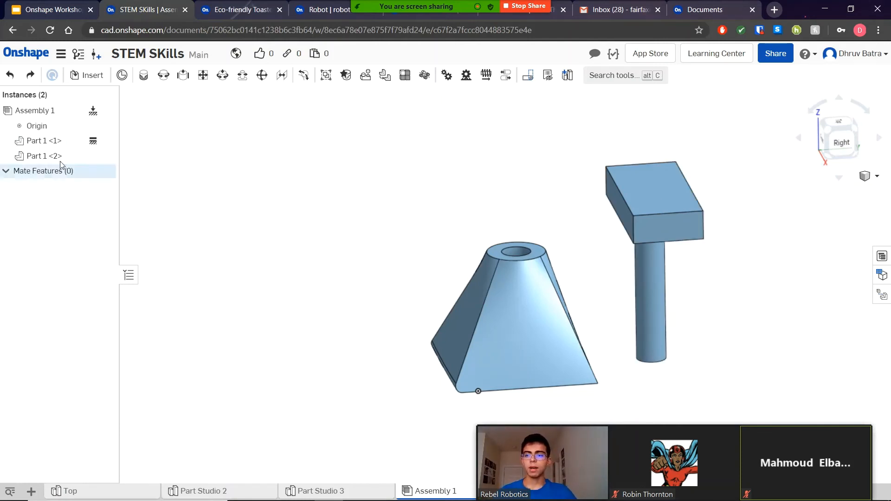
right_click_drag(779, 319, 770, 317)
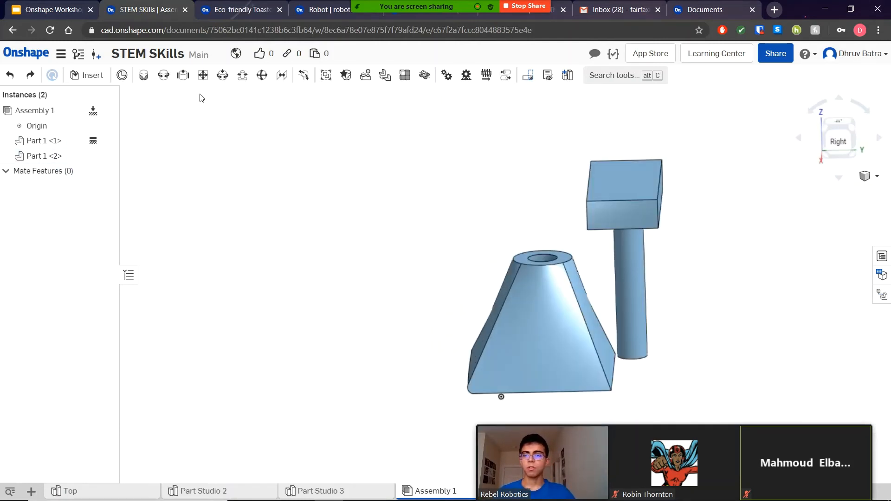
left_click(164, 76)
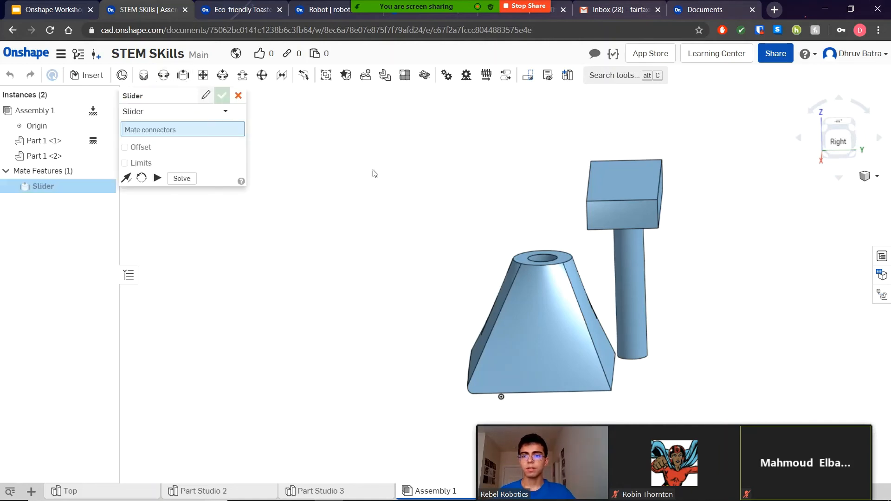
right_click_drag(704, 314, 726, 229)
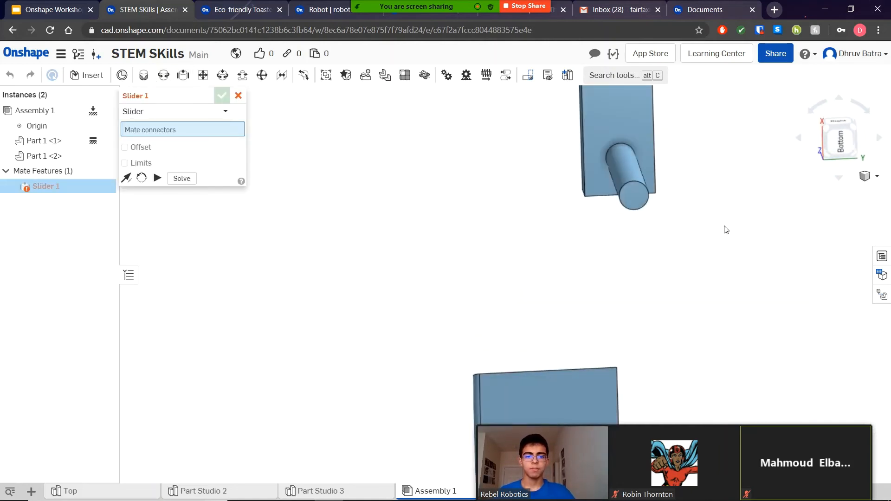
left_click(636, 197)
right_click_drag(761, 278, 605, 261)
left_click(587, 267)
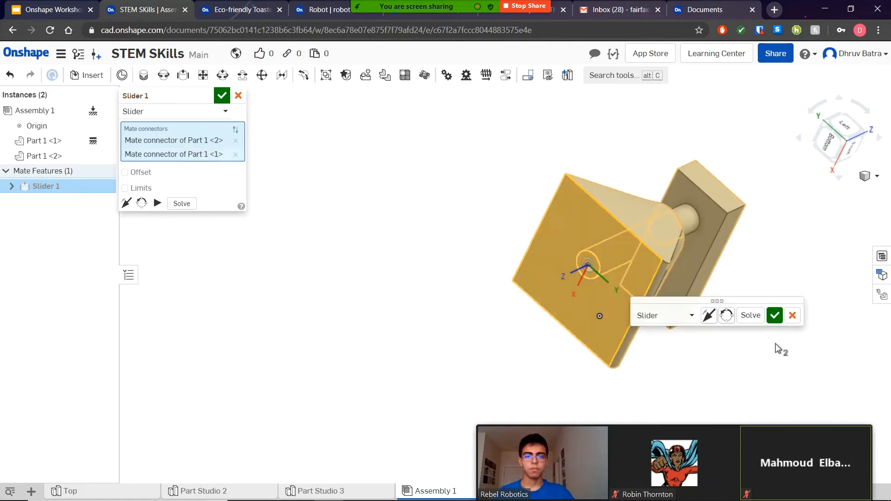
right_click_drag(775, 249, 639, 184)
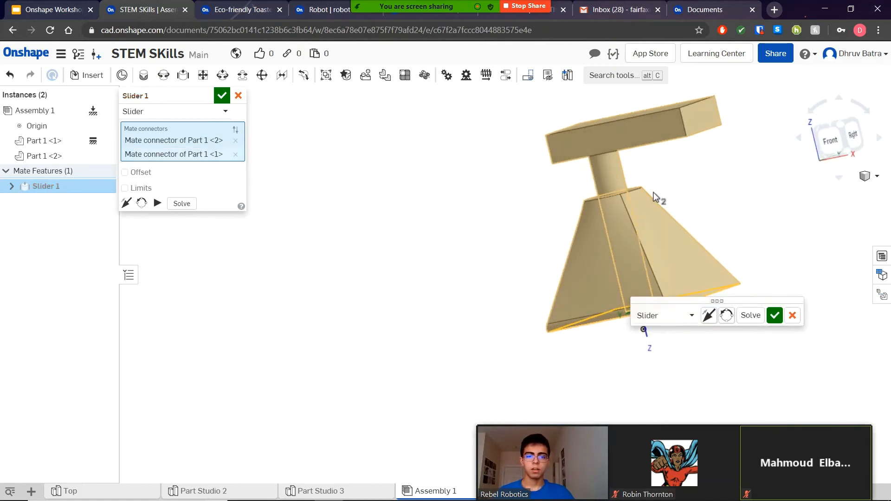
left_click(222, 96)
View the joined parts from the back and slide the T-shaped part up and down along its Slider mate
right_click_drag(336, 167, 847, 149)
left_click(832, 140)
scroll(508, 289, "down", 2)
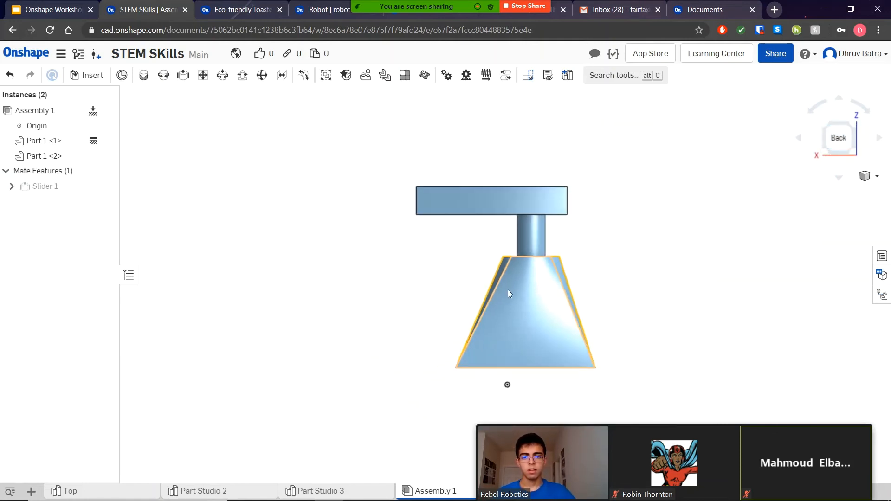
middle_click_drag(508, 290, 343, 354)
left_click_drag(352, 279, 375, 100)
left_click_drag(384, 321, 371, 260)
right_click_drag(495, 364, 441, 354)
middle_click_drag(441, 354, 593, 295)
Edit the Slider mate to enable its limits and set the minimum Z limit to 3
right_click(37, 186)
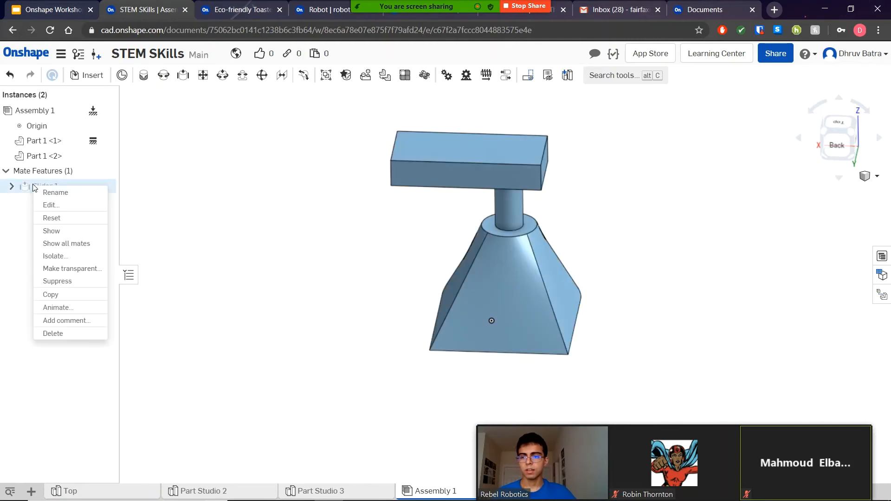
left_click(61, 205)
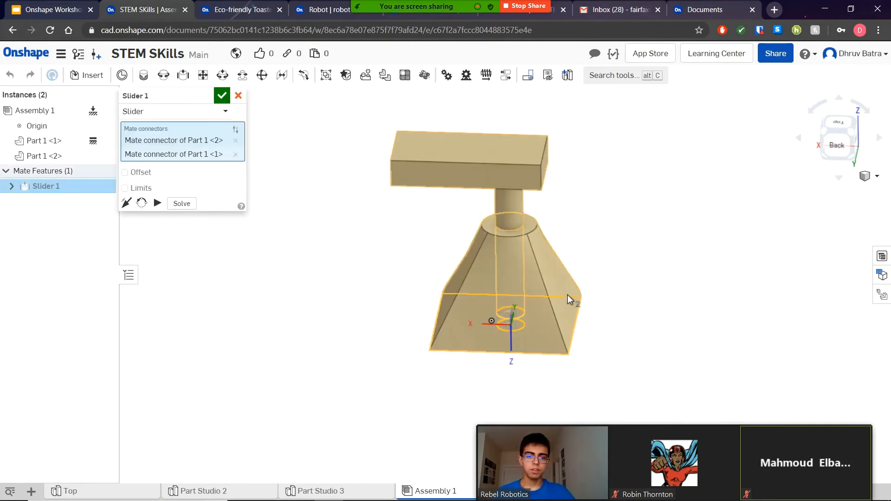
left_click(125, 188)
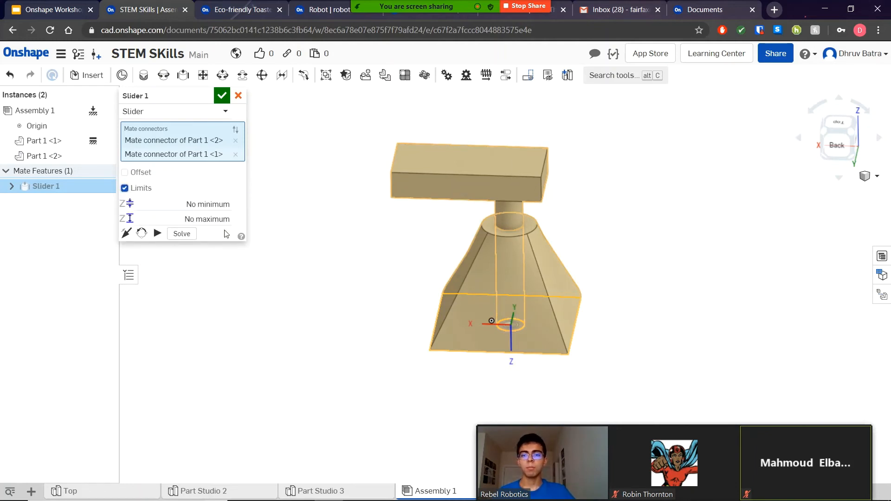
left_click(217, 206)
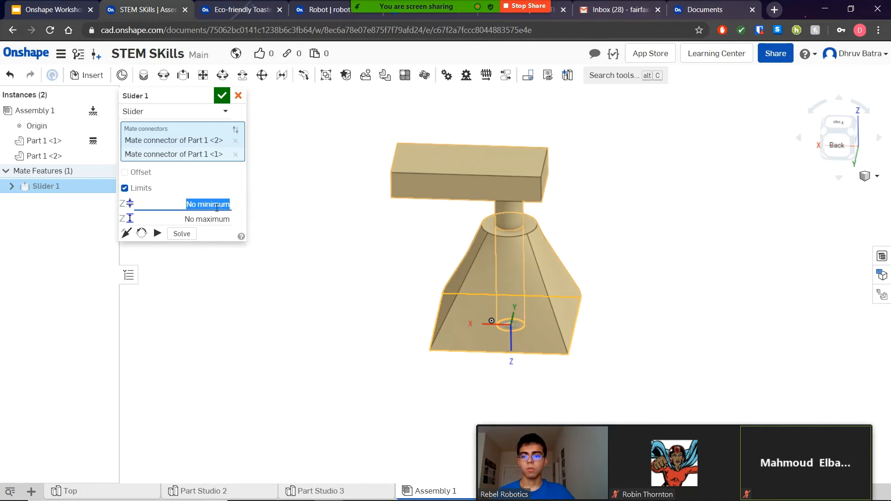
type("3")
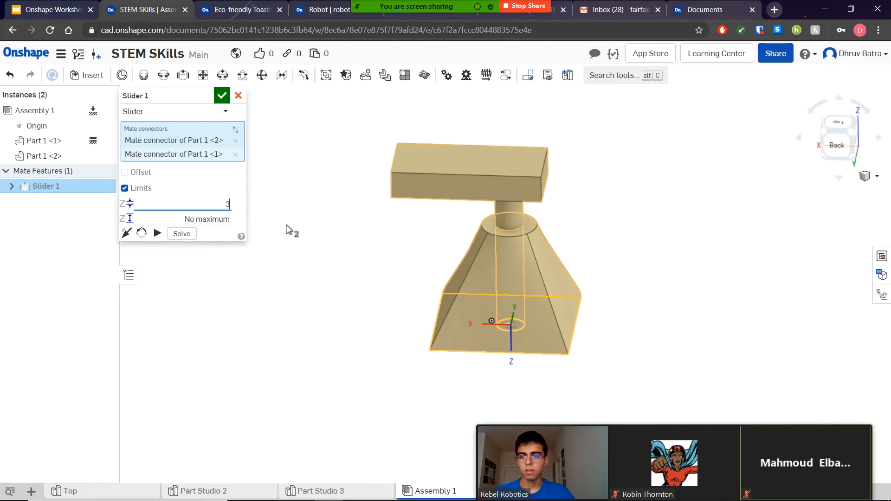
left_click(222, 95)
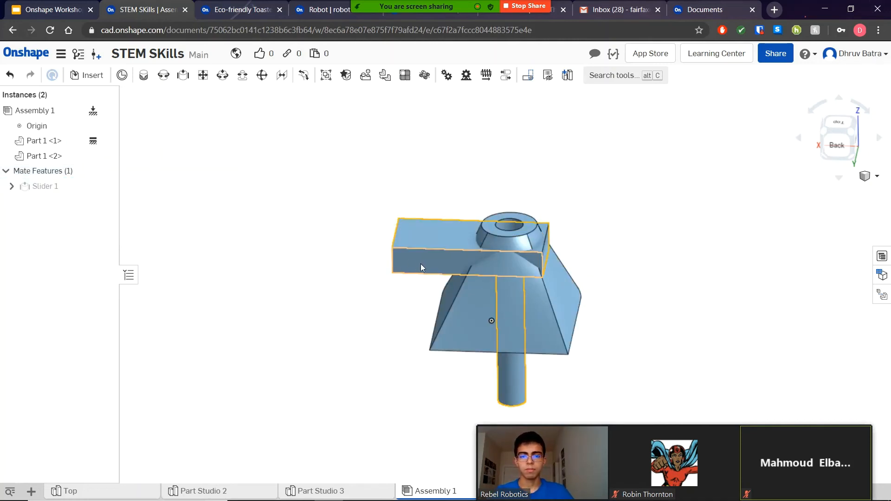
Slide the T-shaped part up and down in the pyramid's hole to test the Slider mate's limit
left_click_drag(421, 267, 431, 151)
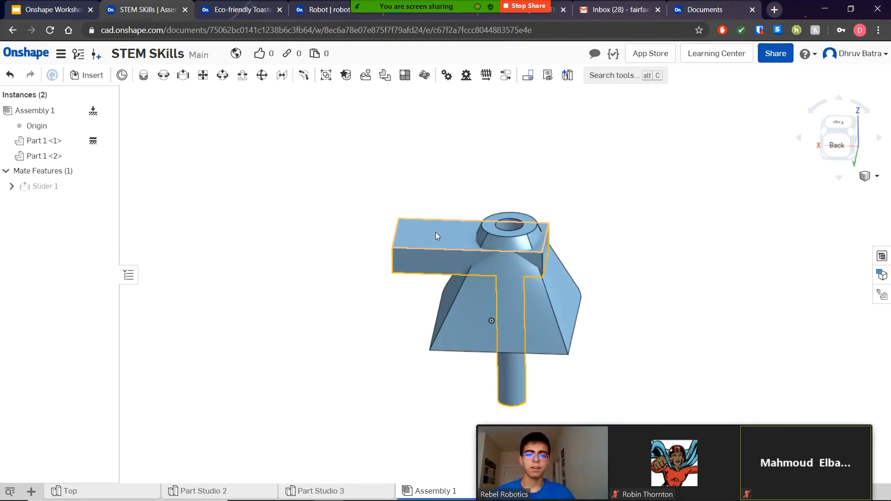
left_click_drag(435, 232, 418, 171)
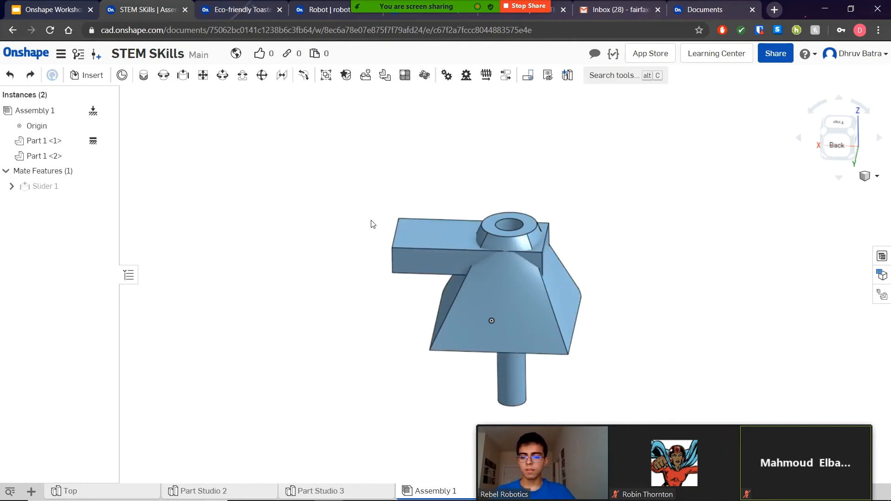
left_click_drag(372, 224, 304, 230)
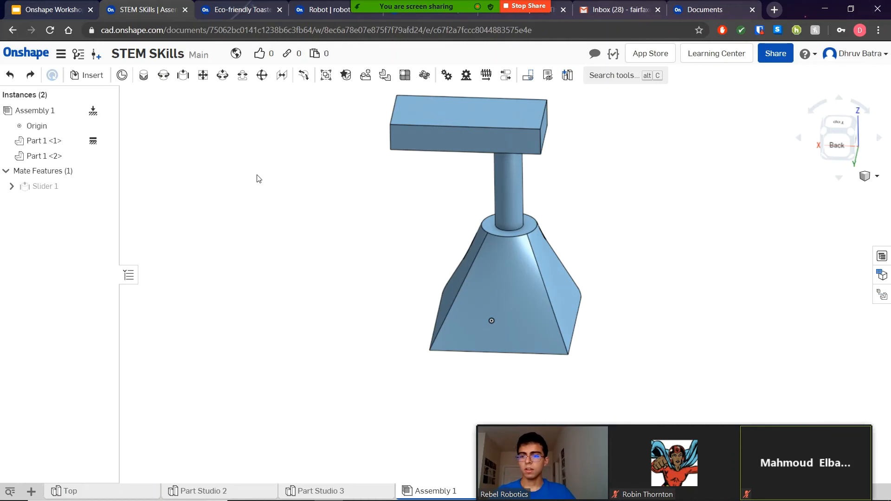
Undo the test slides, the limit and the Slider mate to separate the T-shaped part from the pyramid
key("ctrl+z")
key("ctrl+z")
key("ctrl+z")
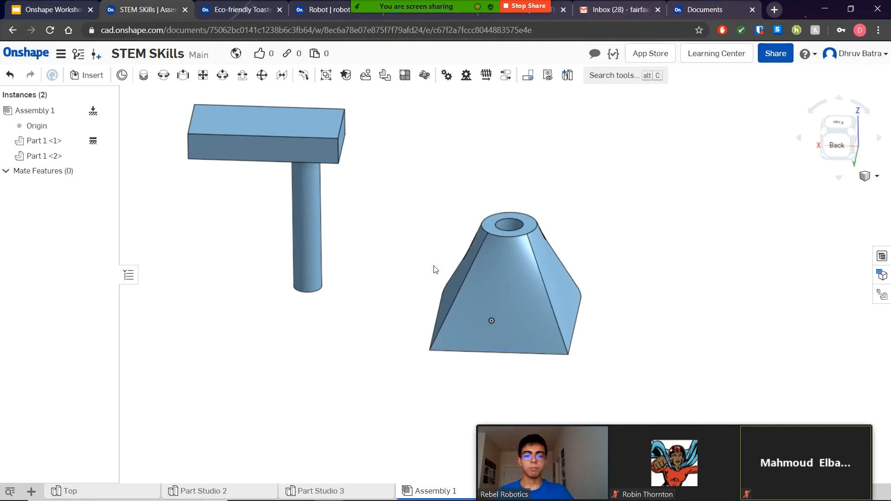
Move the T-shaped part about 13.2 in straight down so that it sits below the pyramid
right_click_drag(417, 276, 551, 213)
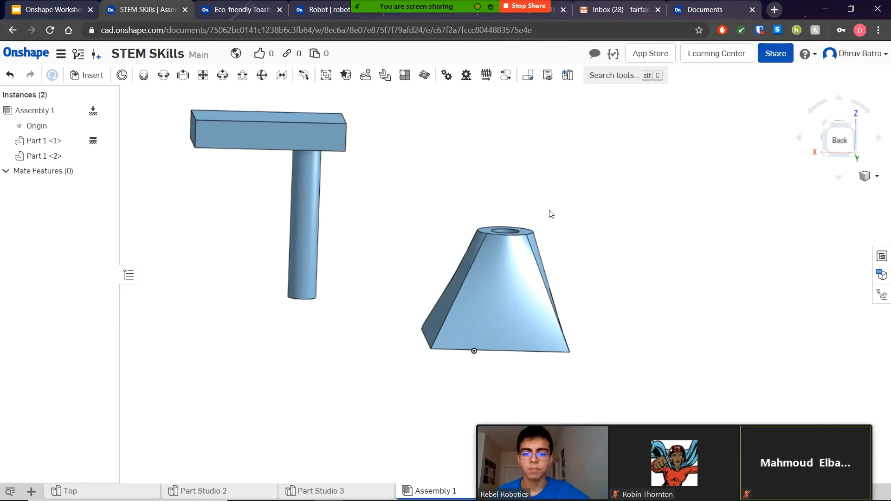
mouse_move(360, 269)
right_mouse_down()
mouse_move(390, 232)
mouse_move(367, 254)
right_mouse_up()
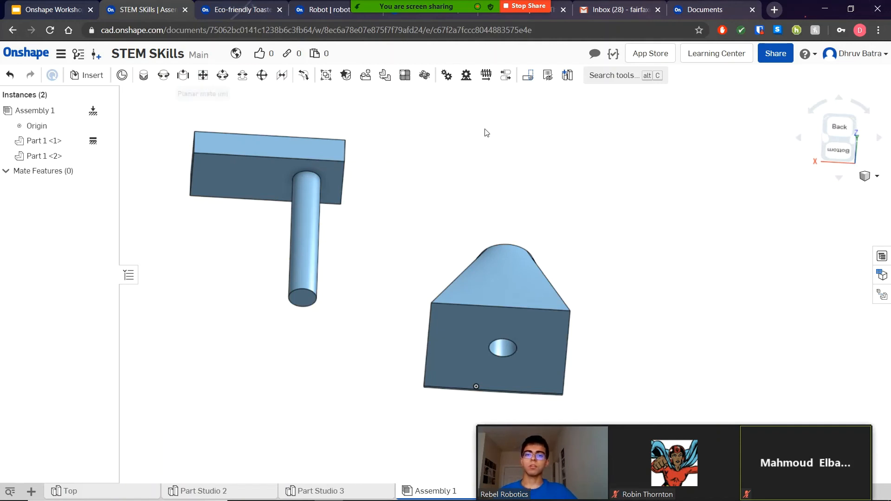
left_click(835, 126)
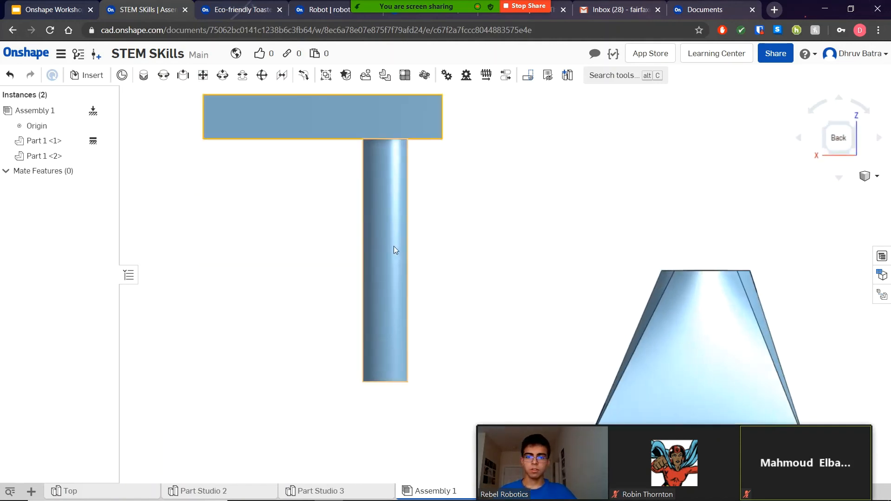
left_click(314, 232)
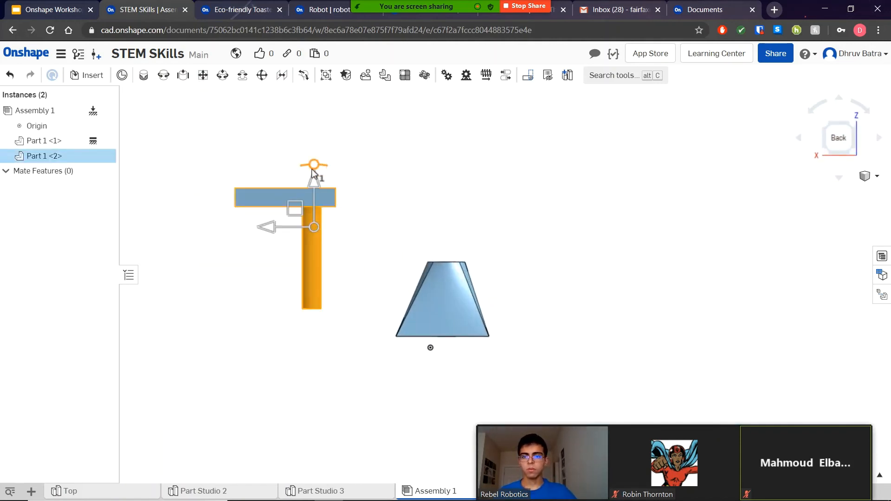
left_click_drag(314, 175, 288, 416)
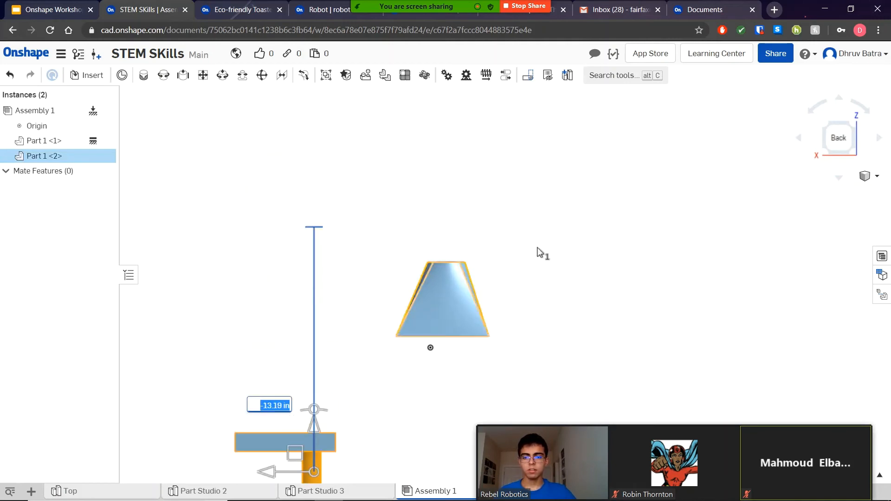
left_click(648, 243)
right_click_drag(546, 261, 520, 213)
Add a Planar mate between the top face of the T-shaped part's bar and the pyramid's underside
left_click(204, 76)
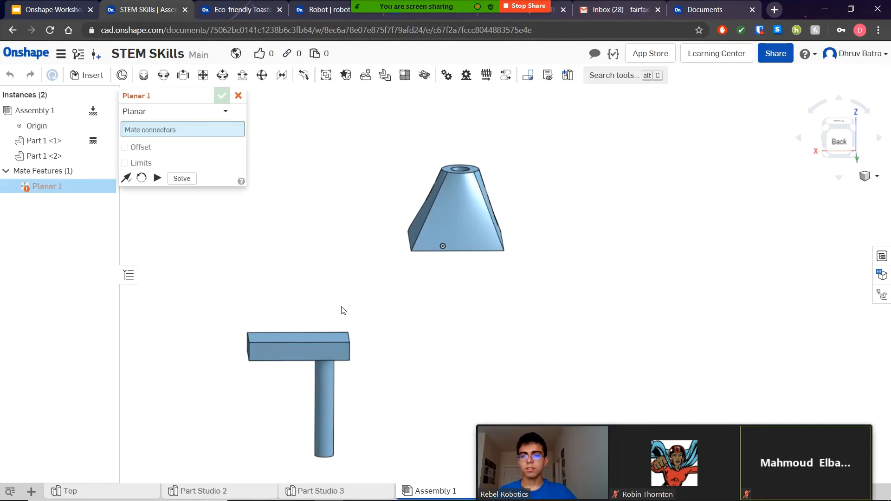
scroll(347, 320, "up", 3)
left_click(280, 348)
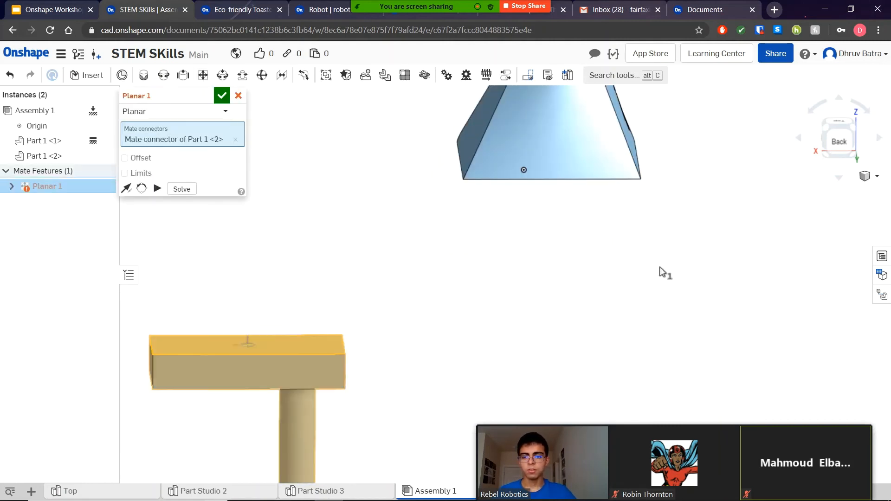
right_click_drag(660, 271, 596, 210)
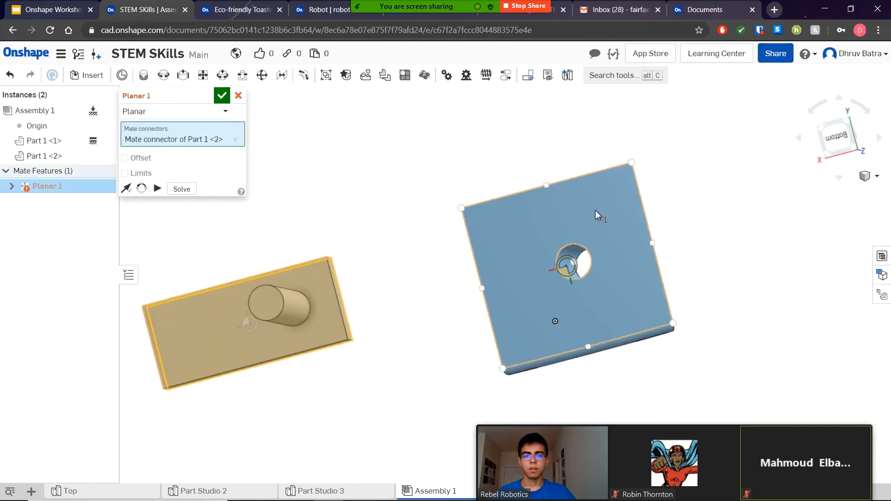
left_click(510, 262)
left_click(223, 100)
Slide the T-shaped part around against the pyramid's underside to test the Planar mate from several views
right_click_drag(431, 243, 513, 262)
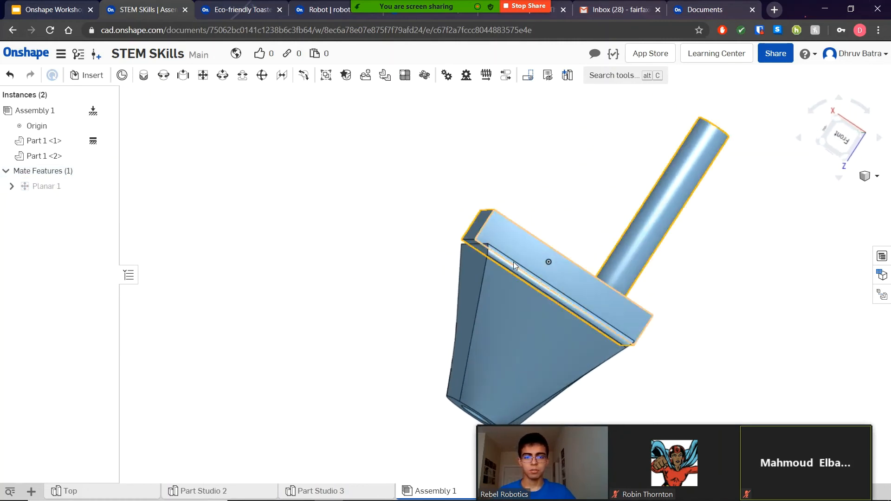
right_click_drag(588, 289, 579, 251)
left_click_drag(580, 251, 596, 274)
left_click(843, 135)
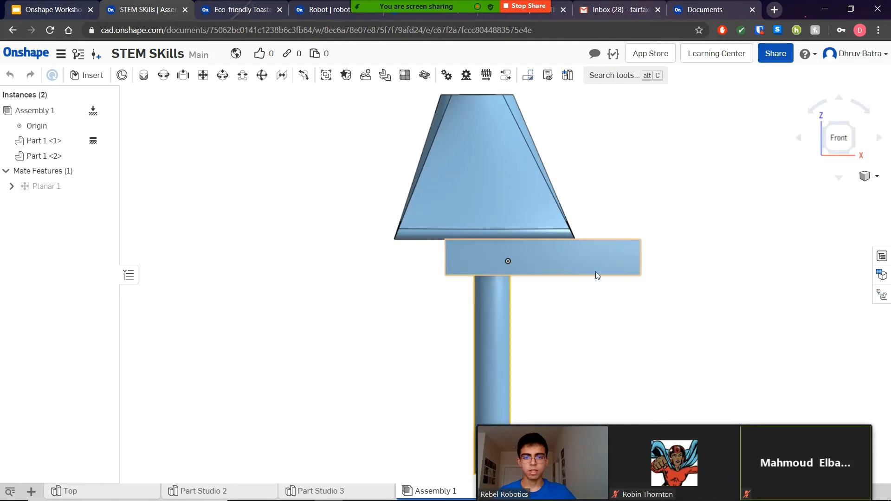
right_click_drag(597, 274, 489, 205)
left_click_drag(489, 205, 668, 314)
left_click(838, 142)
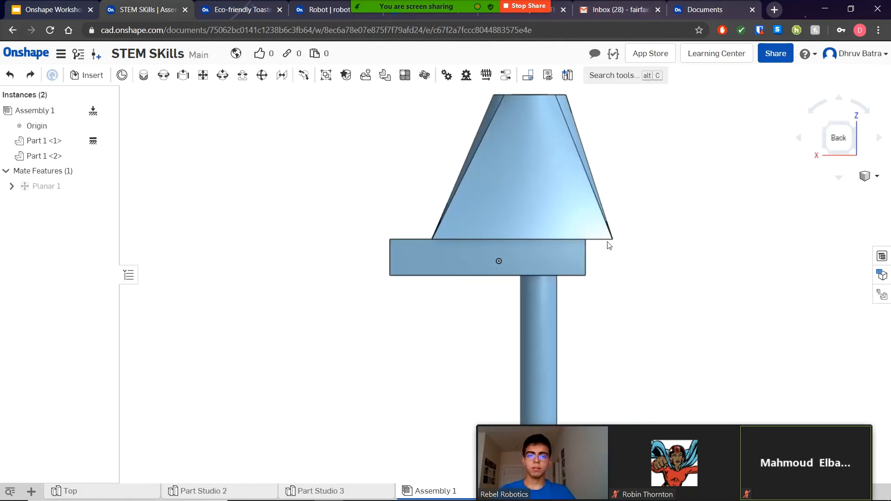
left_click_drag(561, 268, 476, 345)
Undo the test slides and the Planar mate, and move the T-shaped part above and beside the pyramid
key("ctrl+z")
key("ctrl+z")
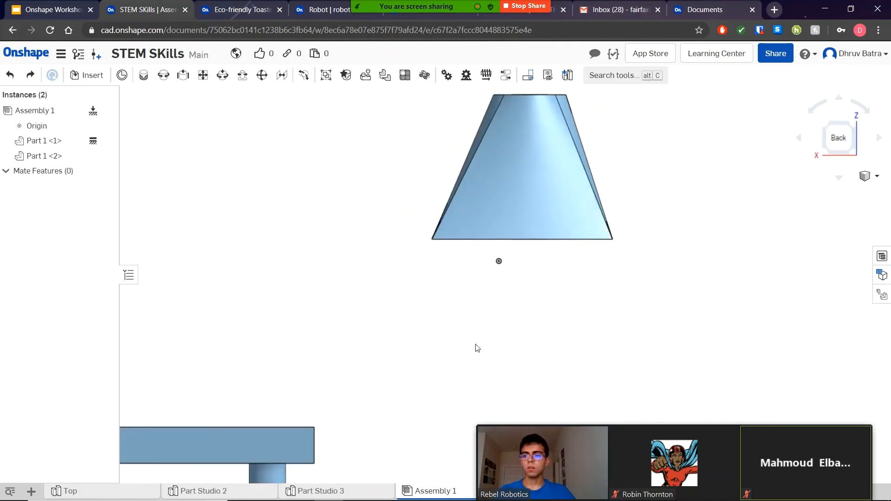
scroll(409, 301, "down", 6)
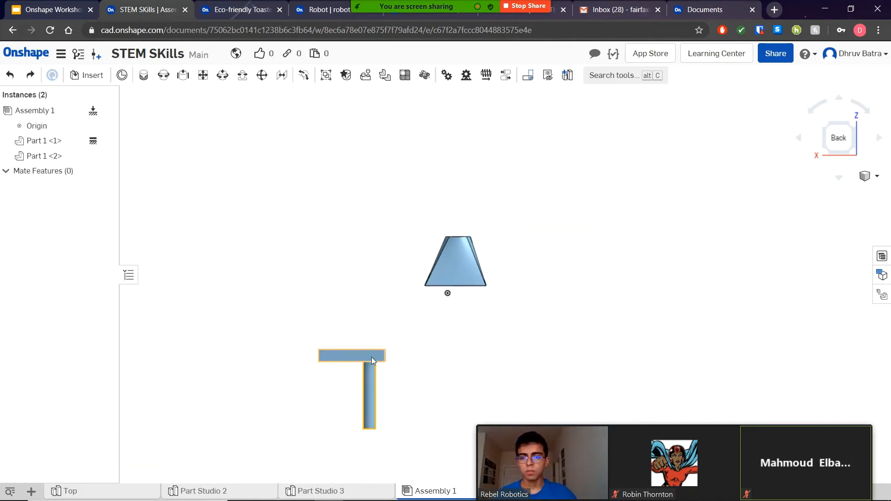
left_click_drag(352, 364, 253, 185)
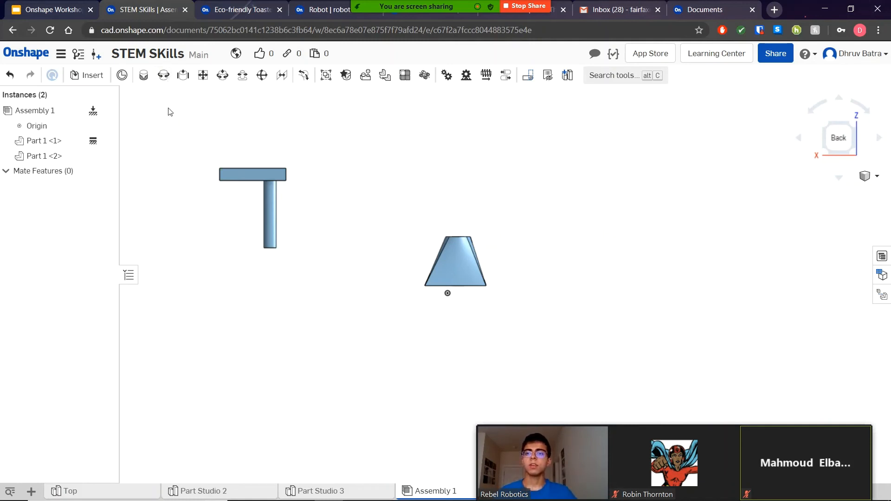
Add a Cylindrical mate between the end of the T-shaped part's post and the hole in the pyramid's underside
right_click_drag(334, 258, 299, 167)
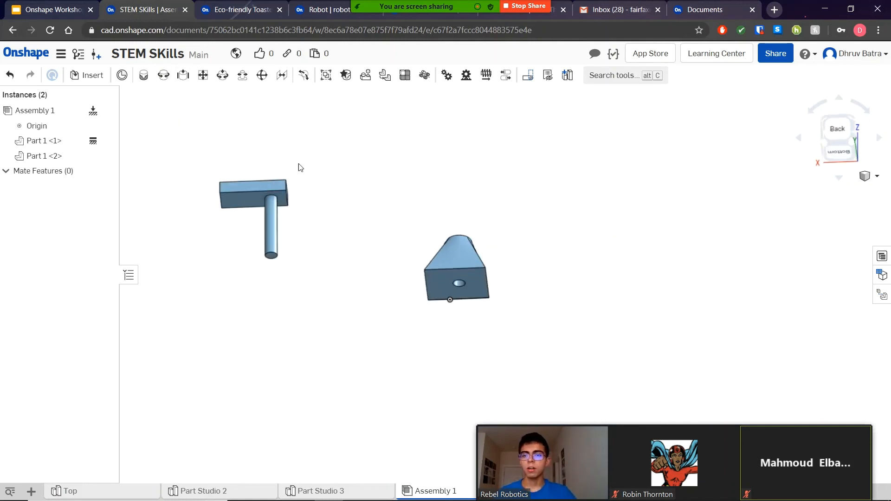
left_click(241, 77)
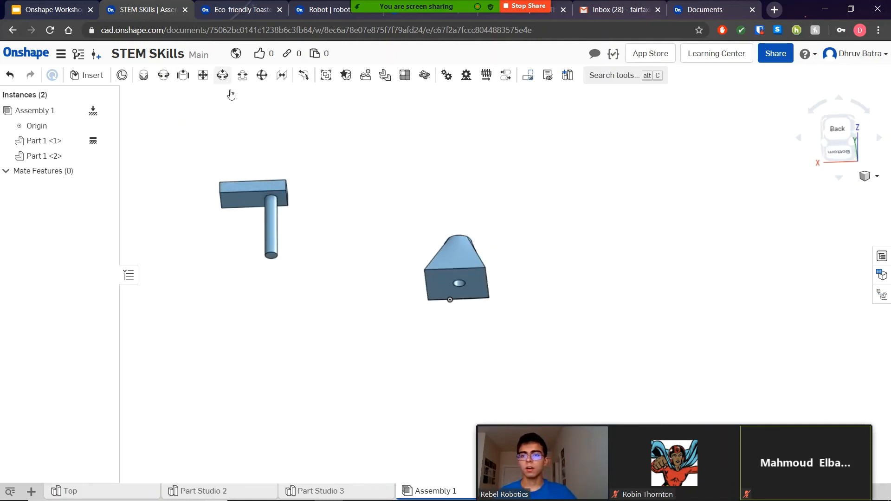
left_click(272, 257)
scroll(461, 304, "up", 5)
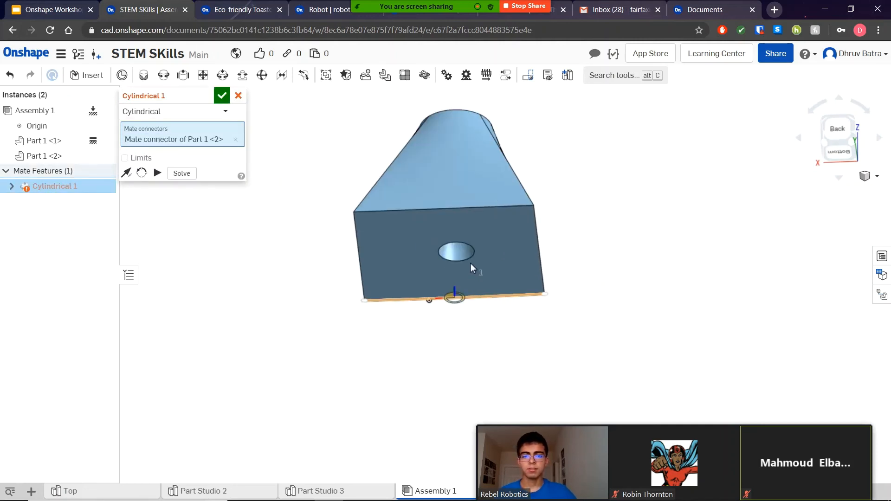
left_click(455, 251)
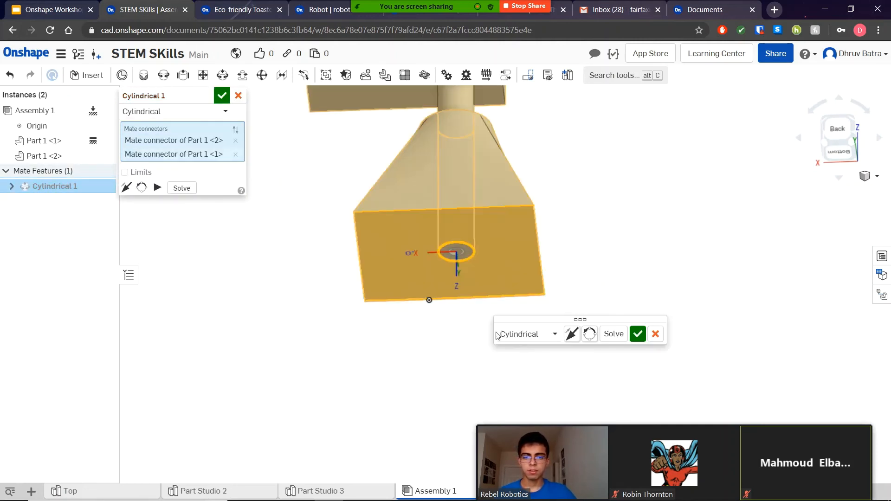
left_click(638, 334)
right_click_drag(503, 191, 487, 276)
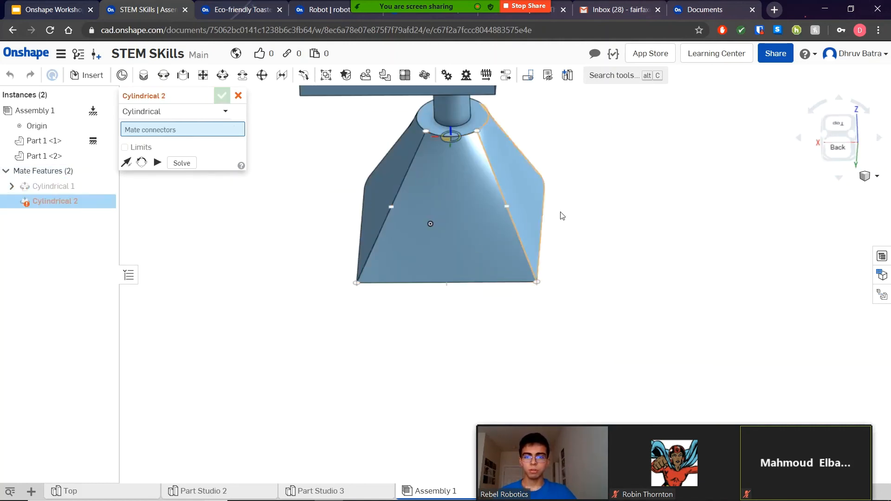
middle_click_drag(592, 209, 601, 372)
left_click(238, 96)
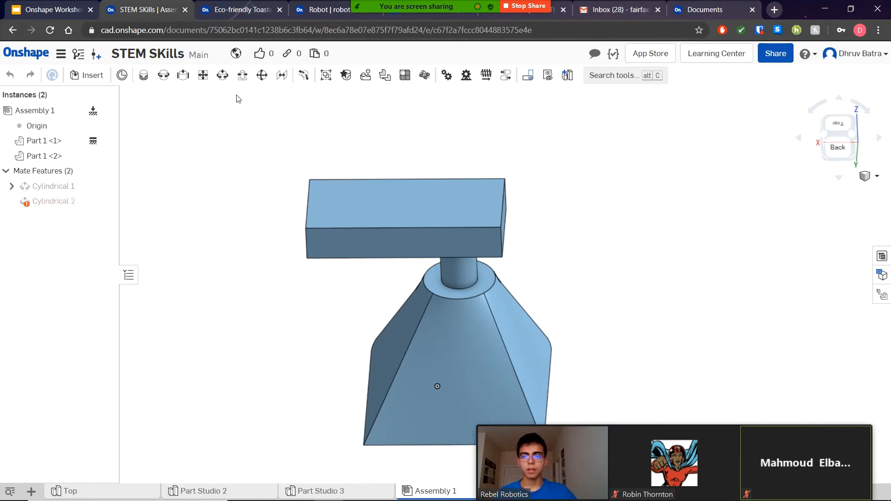
Slide and rotate the T-shaped part in the pyramid's hole to test the Cylindrical mate
scroll(614, 318, "down", 3)
left_click(836, 146)
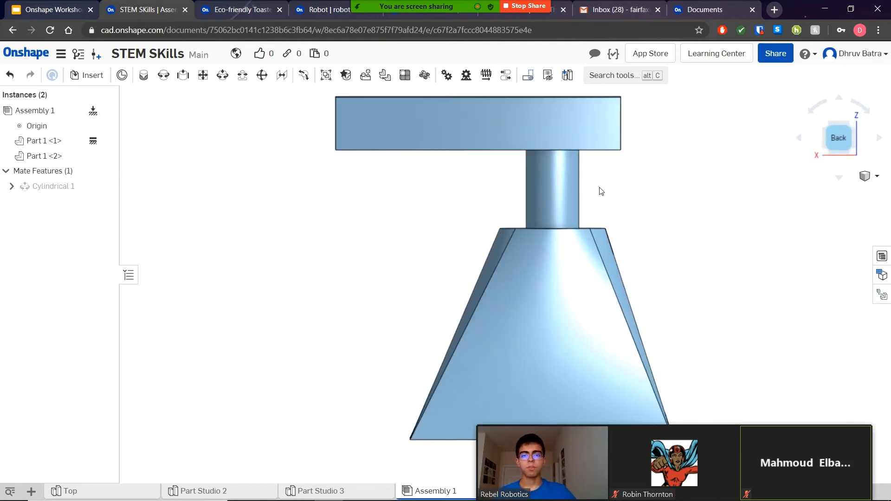
middle_click_drag(605, 209, 477, 213)
left_click_drag(478, 229, 529, 184)
right_click_drag(687, 177, 664, 239)
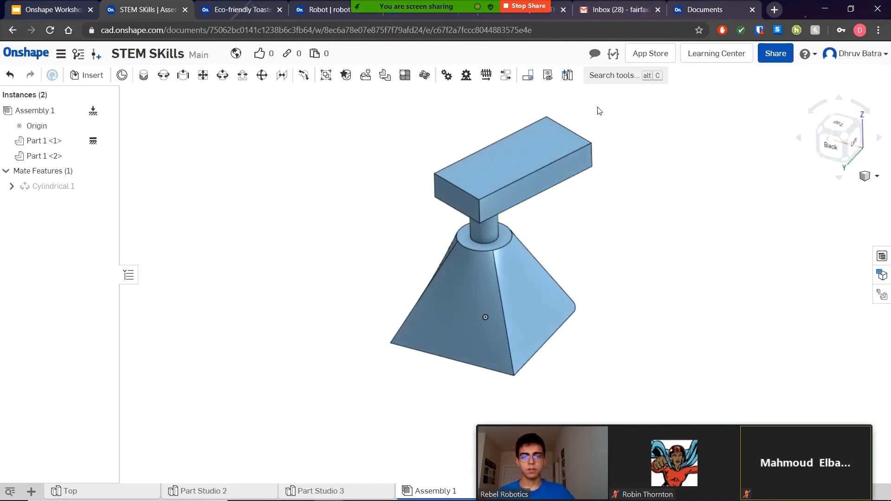
left_click_drag(544, 138, 555, 154)
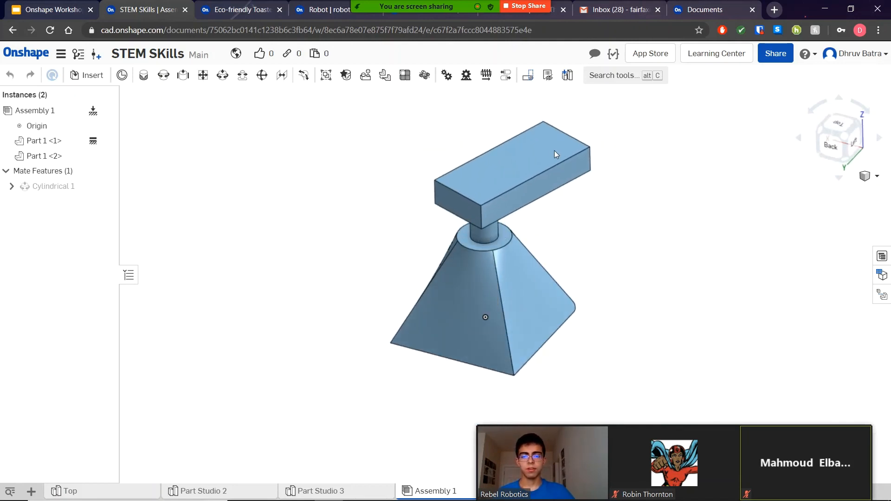
Undo the test movements and the Cylindrical mate to separate the T-shaped part from the pyramid
key("ctrl+z")
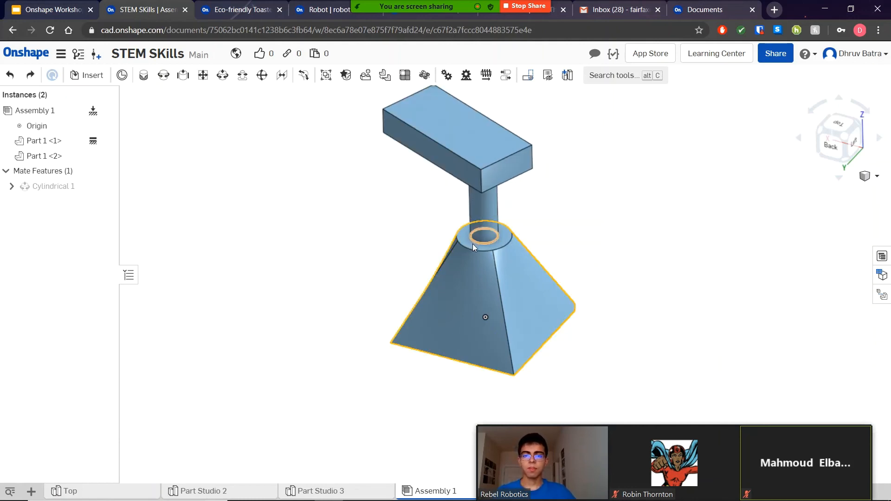
scroll(419, 240, "down", 5)
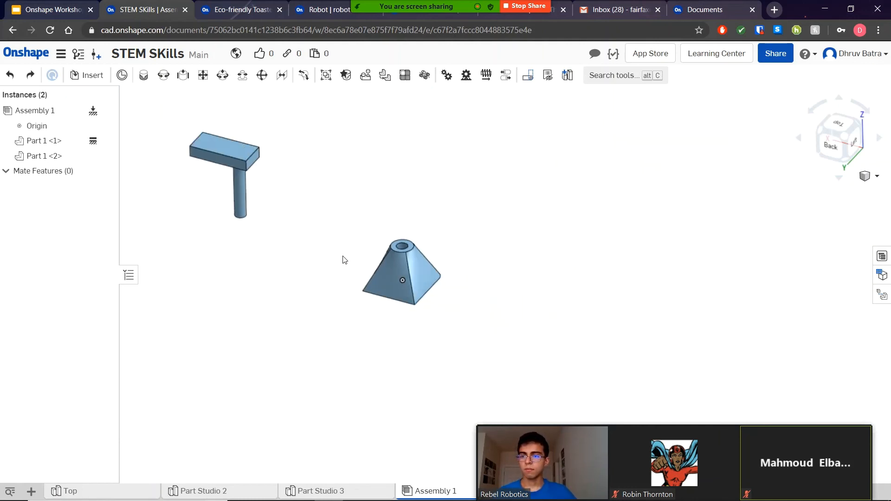
scroll(418, 280, "up", 4)
scroll(426, 285, "down", 6)
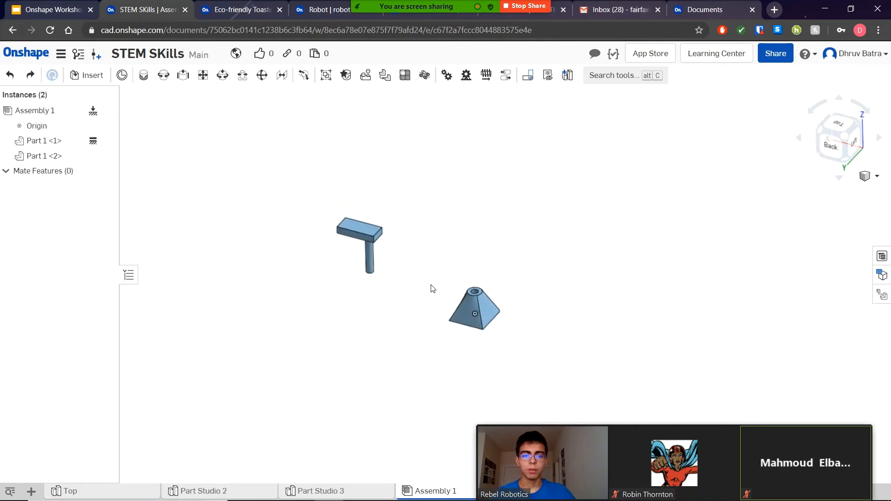
scroll(432, 289, "up", 4)
scroll(432, 289, "down", 4)
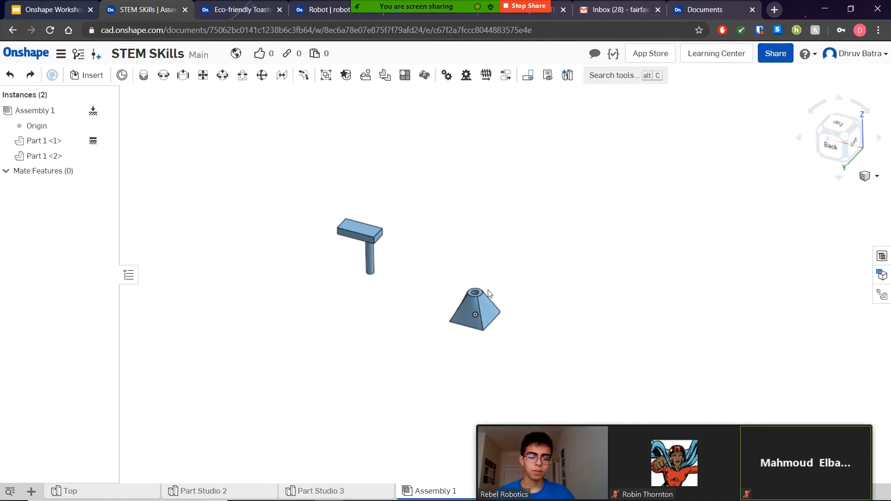
scroll(480, 294, "down", 3)
scroll(481, 298, "up", 8)
middle_click_drag(452, 317, 636, 328)
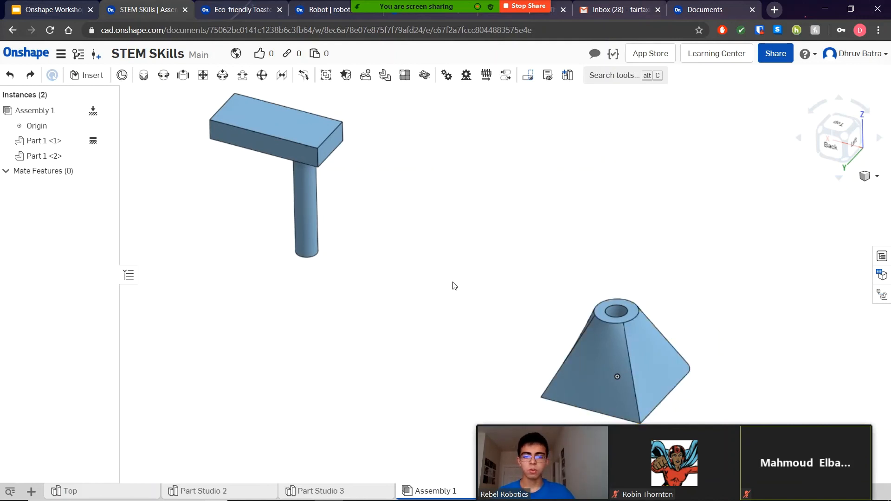
mouse_move(453, 285)
middle_mouse_down()
mouse_move(514, 316)
mouse_move(468, 277)
middle_mouse_up()
scroll(483, 286, "down", 4)
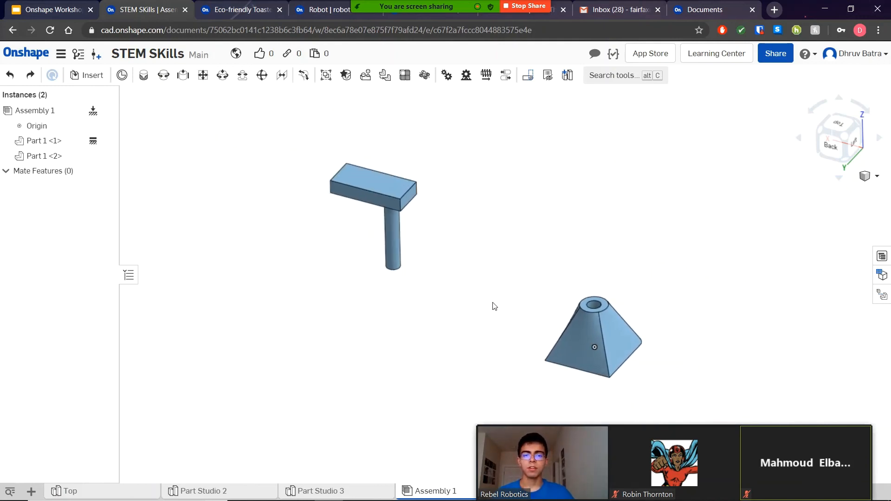
Move the T-shaped part closer so that it stands right beside the pyramid
middle_click_drag(493, 304, 420, 210)
left_click_drag(372, 168, 481, 269)
scroll(423, 221, "up", 3)
middle_click_drag(565, 174, 384, 217)
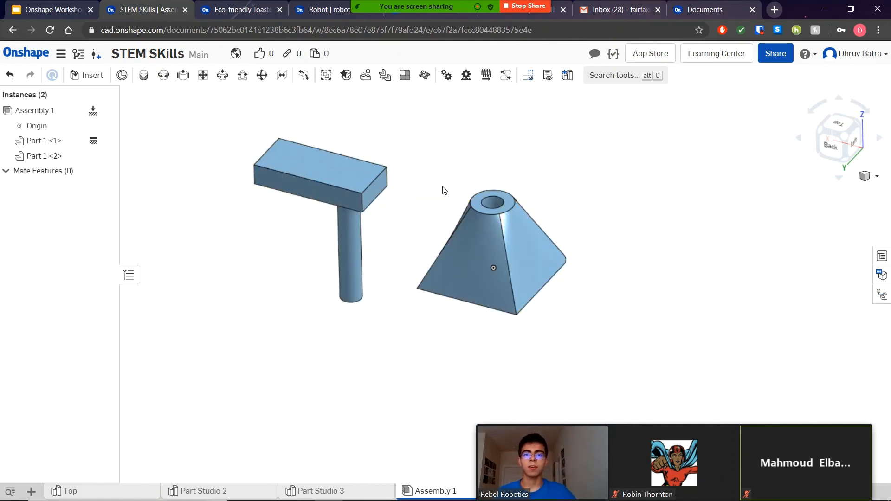
Switch to the Onshape Workshop presentation in Google Slides and review the list on the Topics slide
left_click(52, 9)
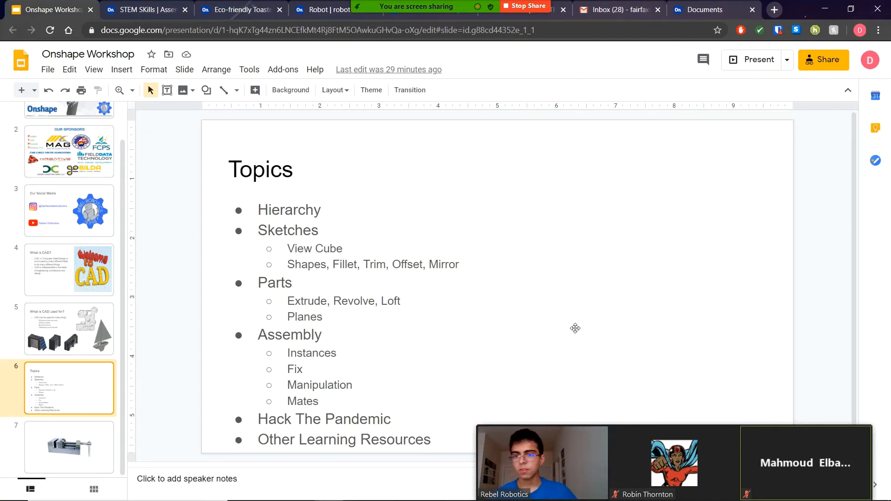
scroll(346, 365, "down", 1)
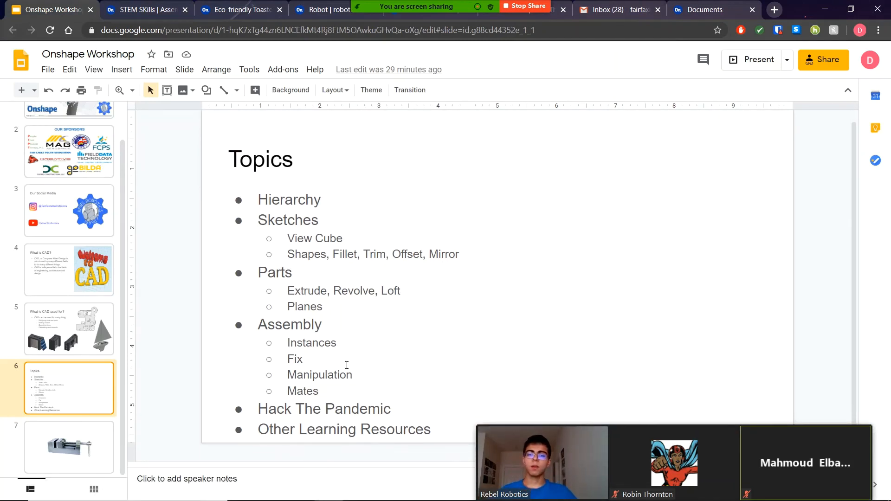
Switch to the Onshape website's Custom Features page and look through the examples in the Custom Feature Library
left_click(138, 5)
key("ctrl+Tab")
key("ctrl+Tab")
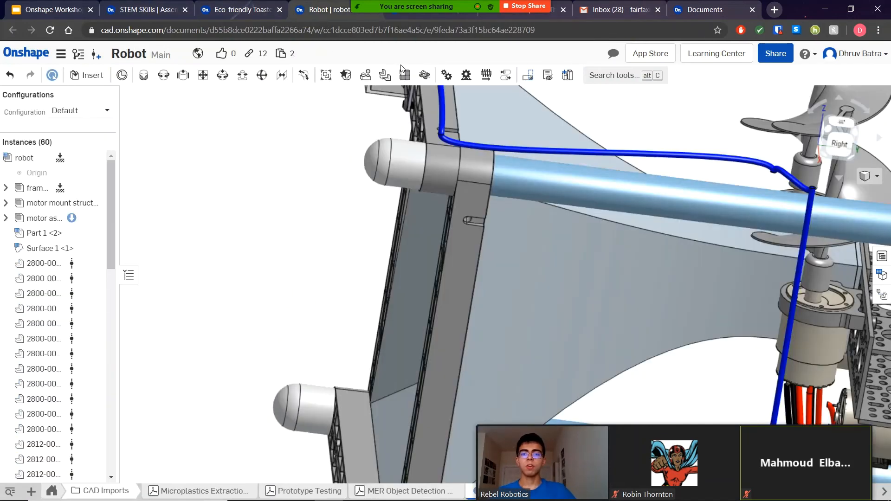
key("ctrl+Tab")
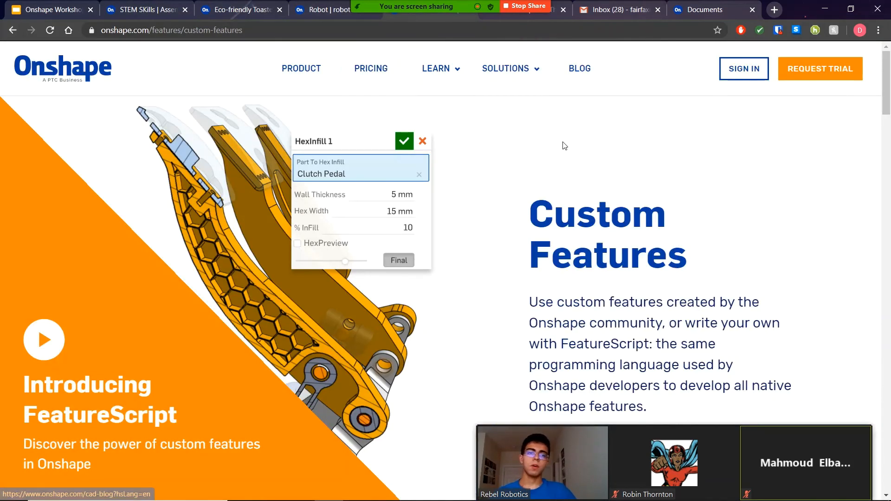
scroll(456, 187, "down", 1)
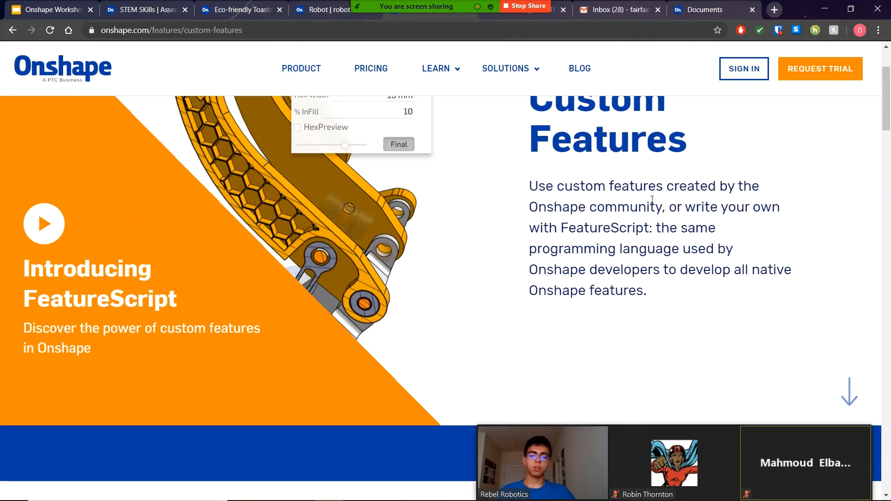
scroll(622, 210, "down", 7)
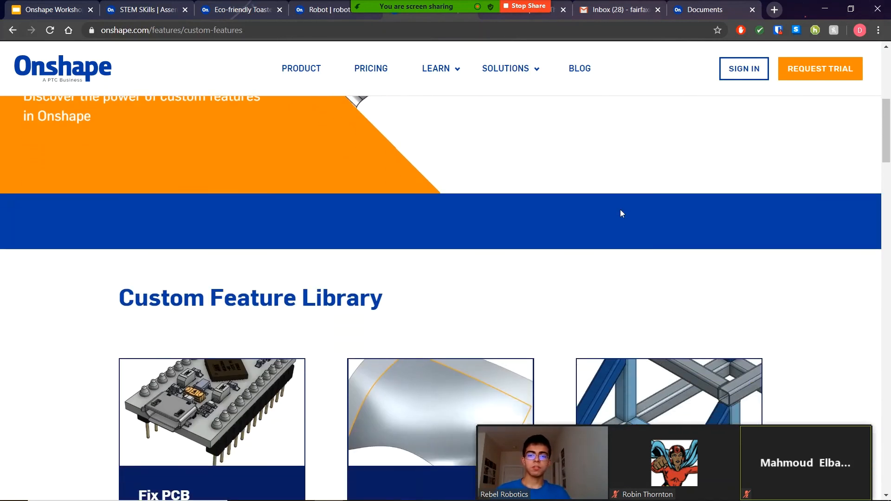
scroll(622, 213, "down", 5)
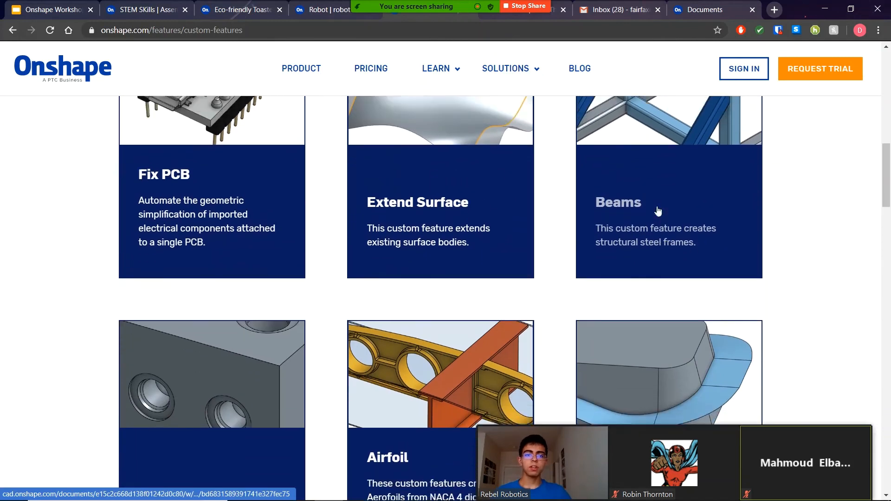
scroll(657, 214, "up", 3)
scroll(656, 215, "down", 3)
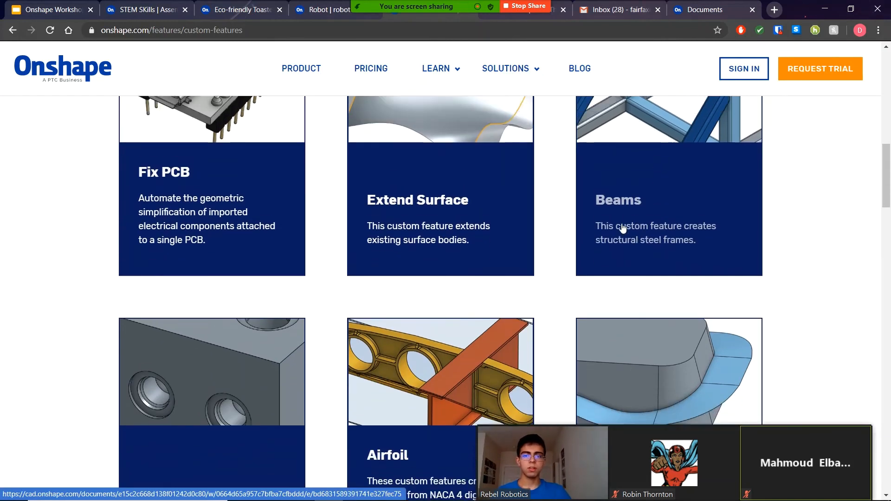
scroll(482, 244, "up", 3)
scroll(515, 250, "down", 10)
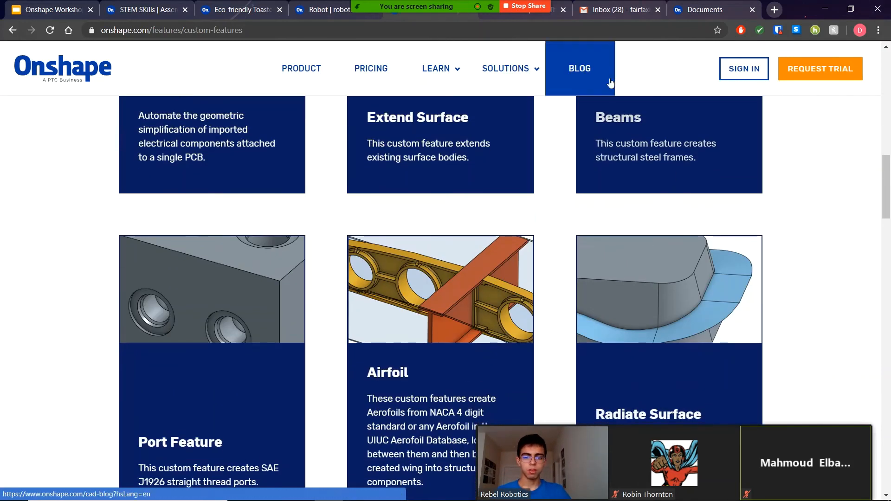
scroll(635, 267, "down", 3)
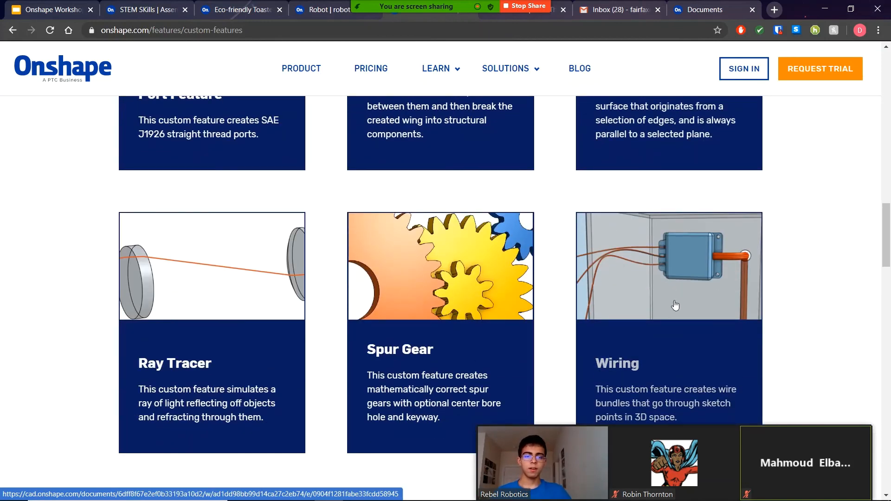
Review the remaining custom feature examples, such as Spur Gear and Wiring, and the sections on using and writing custom features
scroll(675, 305, "down", 1)
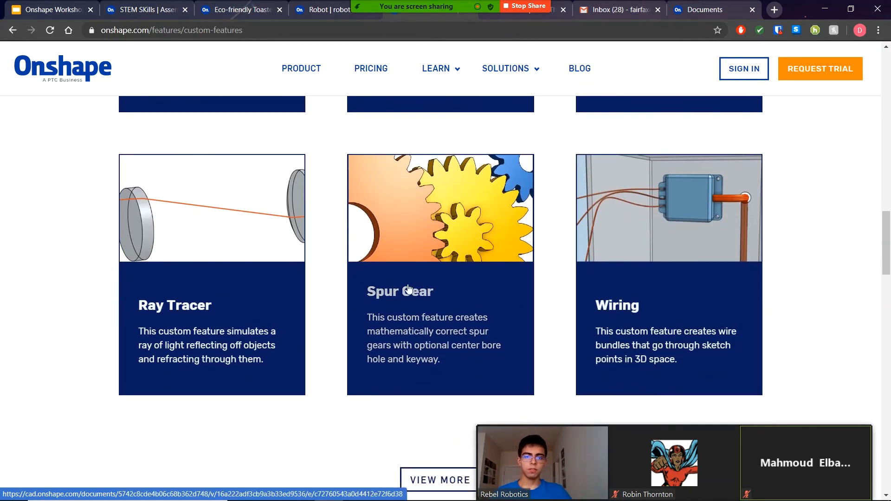
scroll(652, 256, "up", 5)
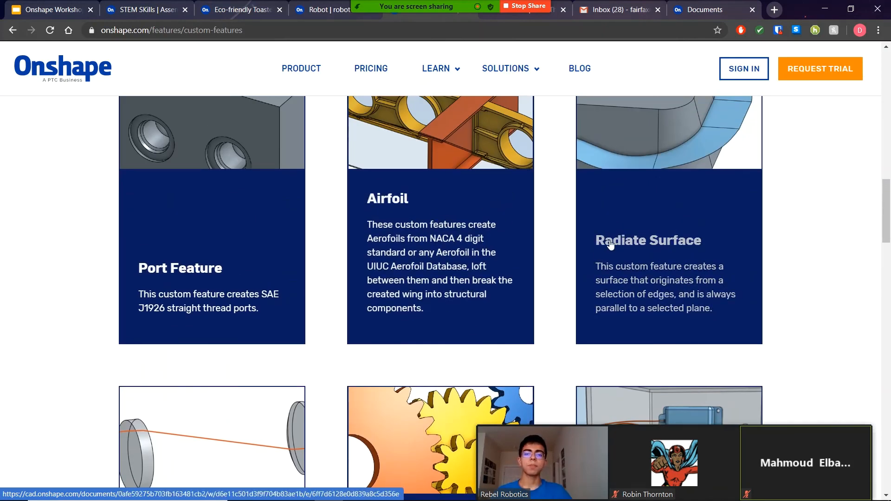
scroll(557, 236, "up", 2)
scroll(571, 238, "down", 7)
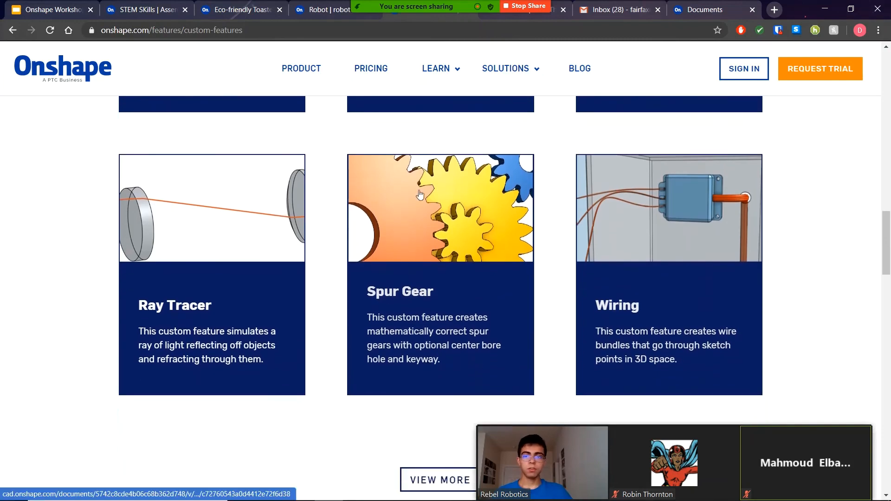
scroll(551, 237, "down", 10)
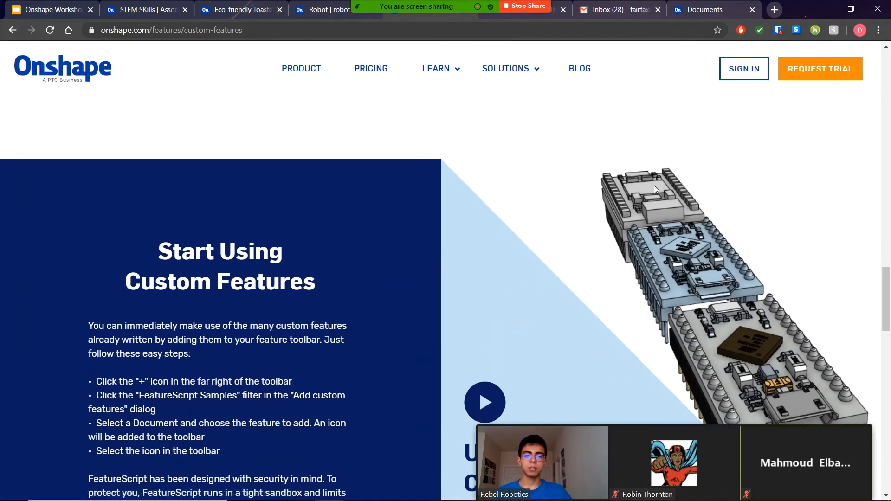
scroll(514, 252, "down", 8)
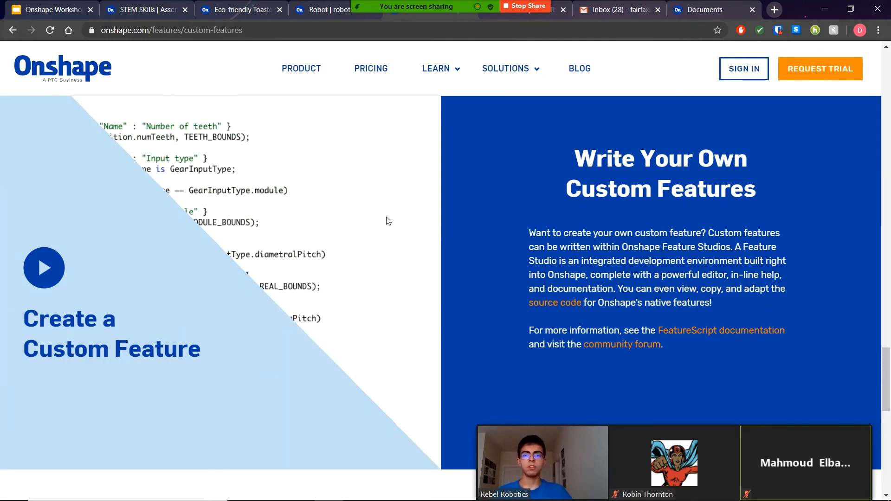
Switch to the Onshape Workshop presentation in Google Slides and point out the Hack The Pandemic entry on the Topics slide
left_click(52, 9)
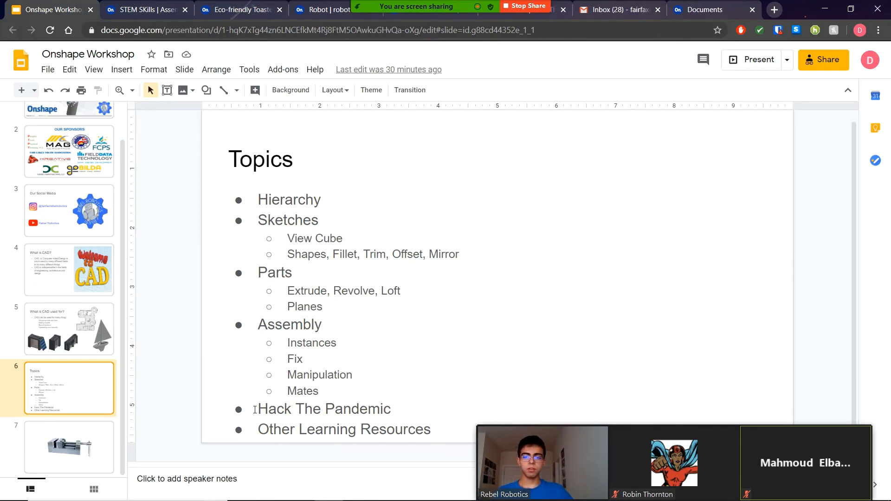
left_click_drag(254, 410, 400, 409)
left_click(372, 386)
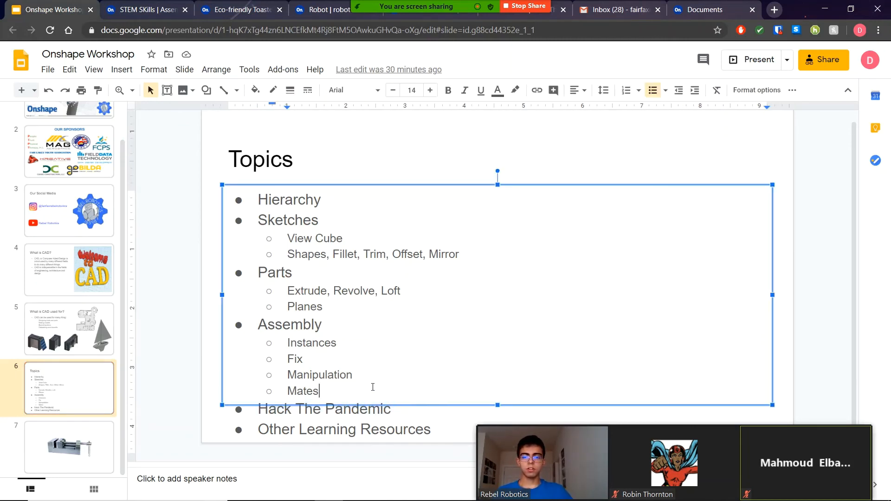